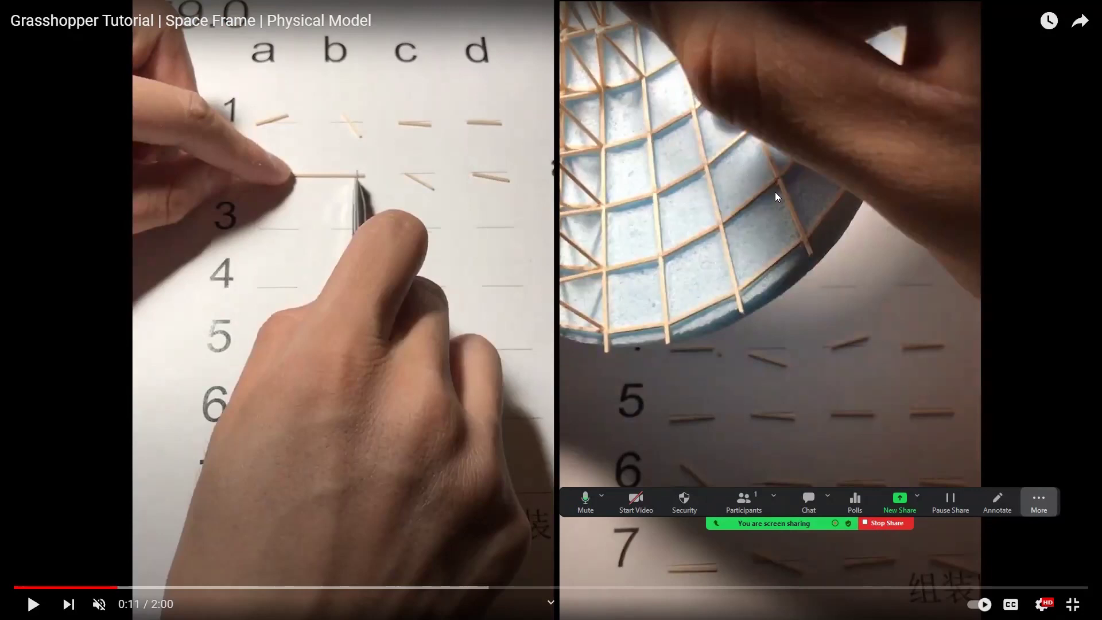
Play and pause the video of the physical space frame model, and leave full screen.
left_click(667, 181)
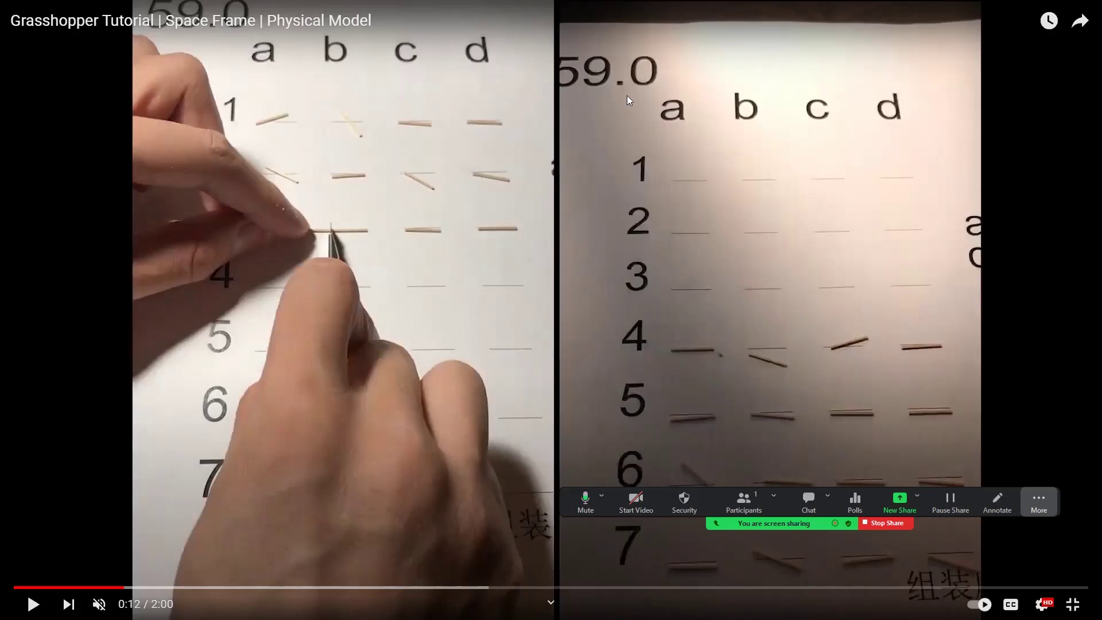
left_click(812, 211)
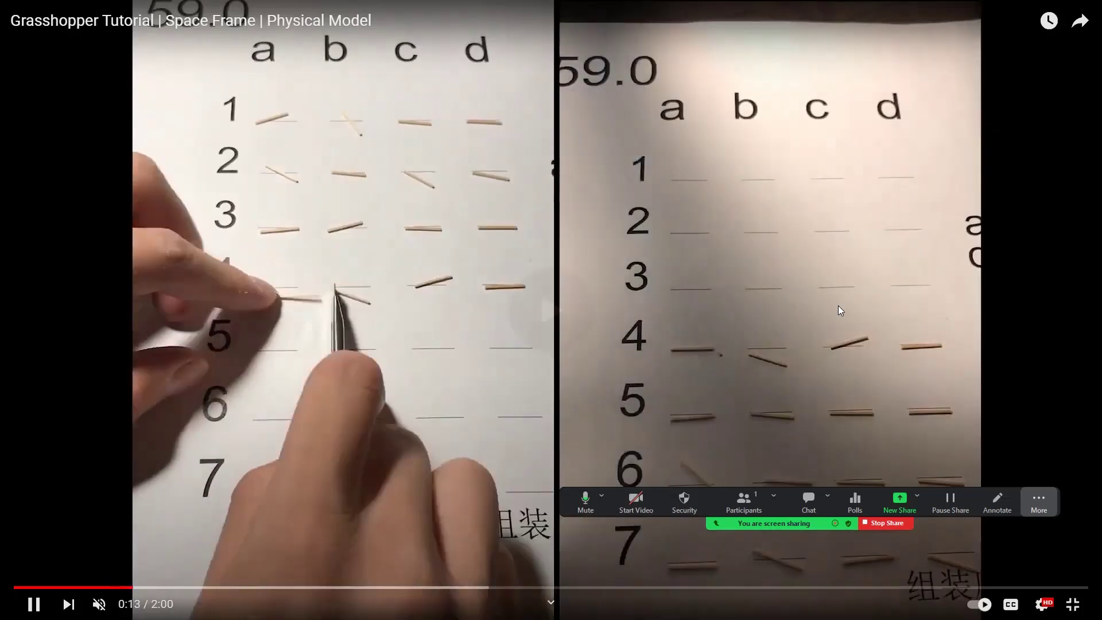
left_click(841, 327)
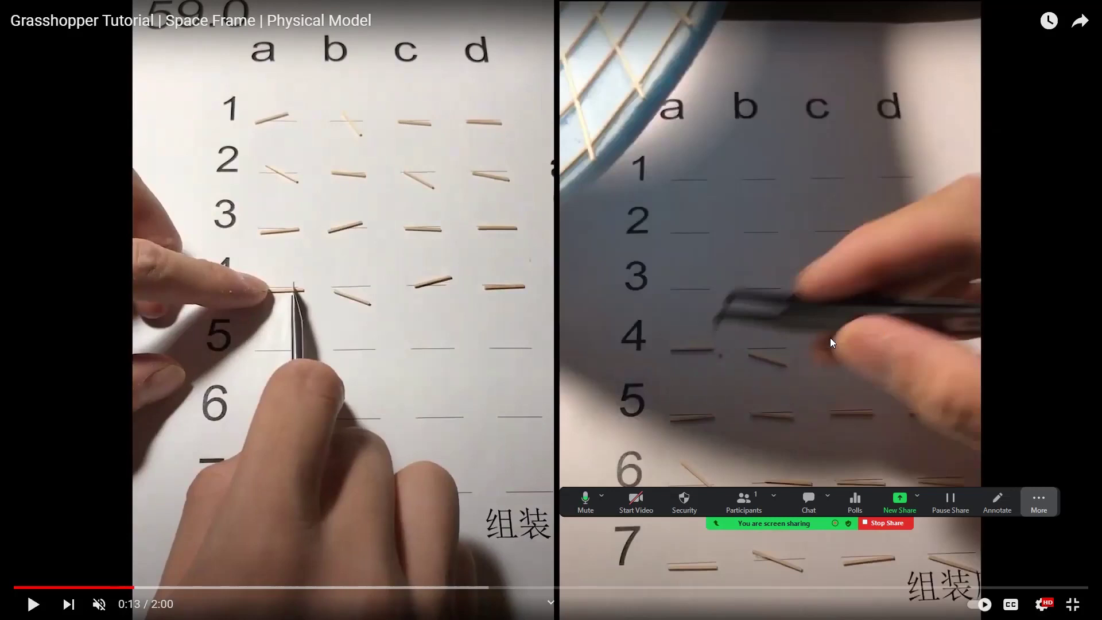
left_click(760, 373)
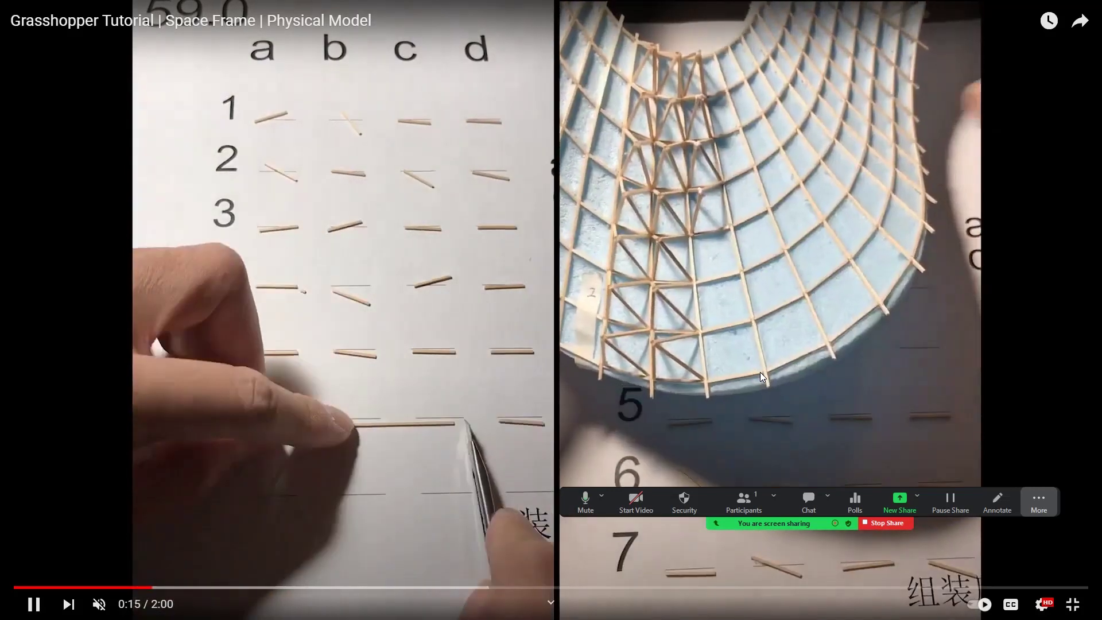
left_click(760, 371)
key("Escape")
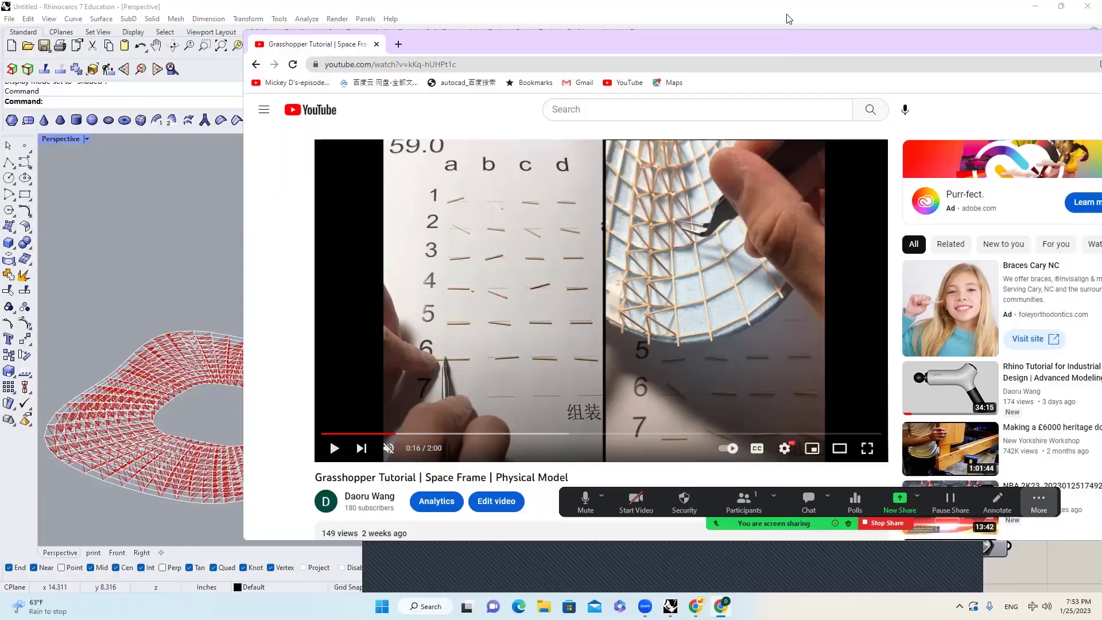
Switch to Rhino with the Grasshopper space_frame definition, widen the Grasshopper window and move it beside the space frame model.
left_click(787, 9)
left_click_drag(976, 199, 629, 127)
scroll(654, 346, "down", 6)
scroll(657, 345, "down", 4)
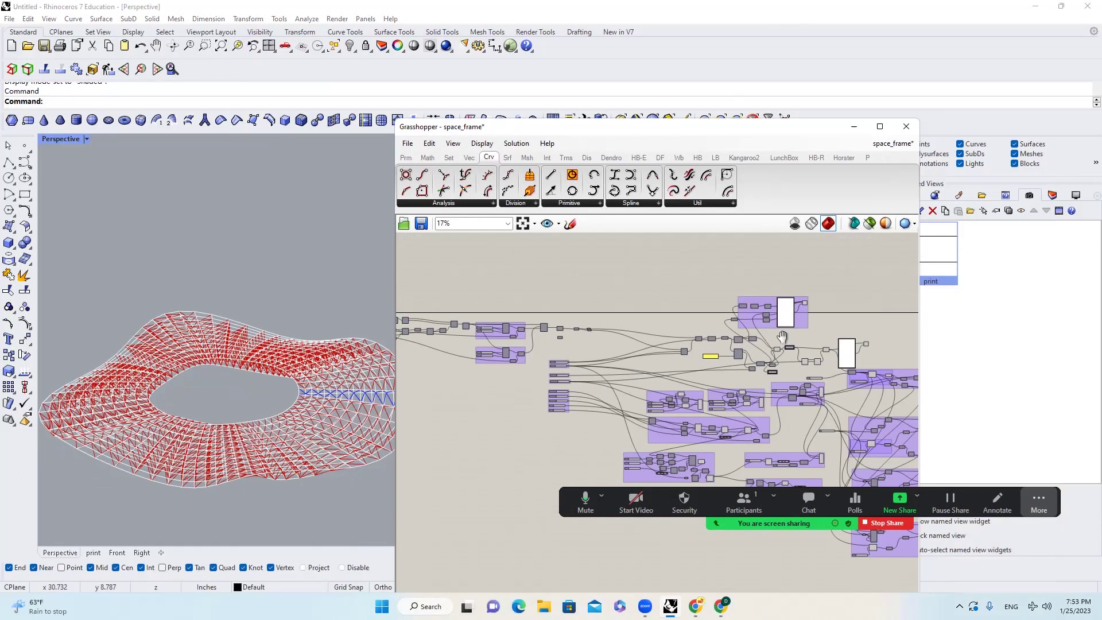
left_click_drag(922, 384, 1038, 386)
right_click_drag(828, 418, 892, 395)
scroll(668, 334, "up", 1)
right_click_drag(668, 326, 797, 322)
scroll(792, 344, "down", 2)
right_click_drag(944, 365, 943, 352)
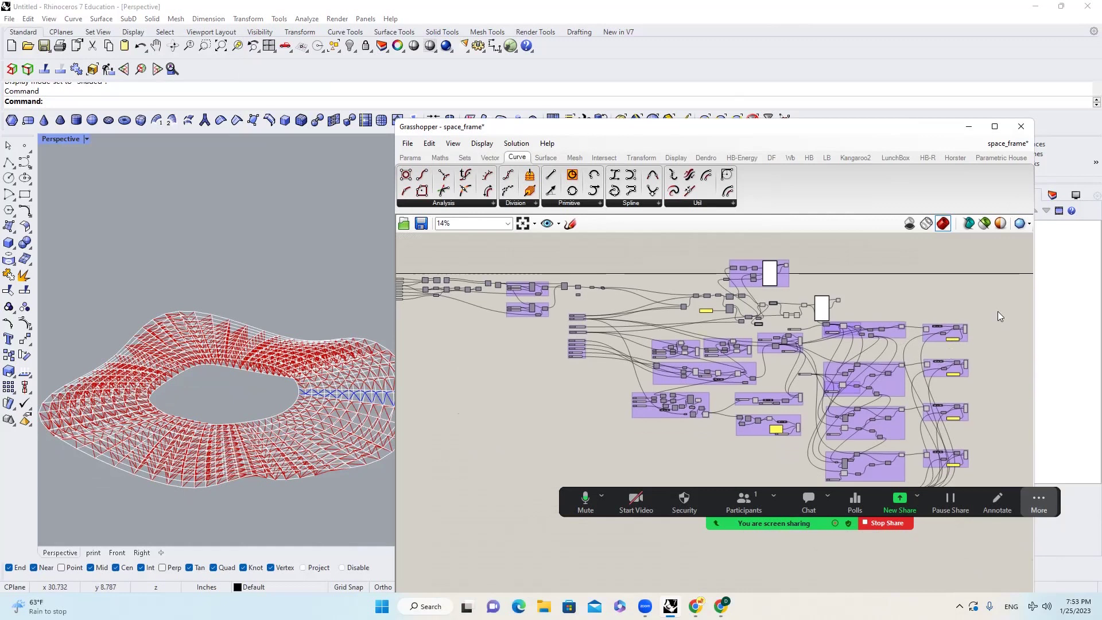
left_click_drag(595, 129, 920, 128)
scroll(654, 283, "up", 2)
scroll(868, 294, "down", 3)
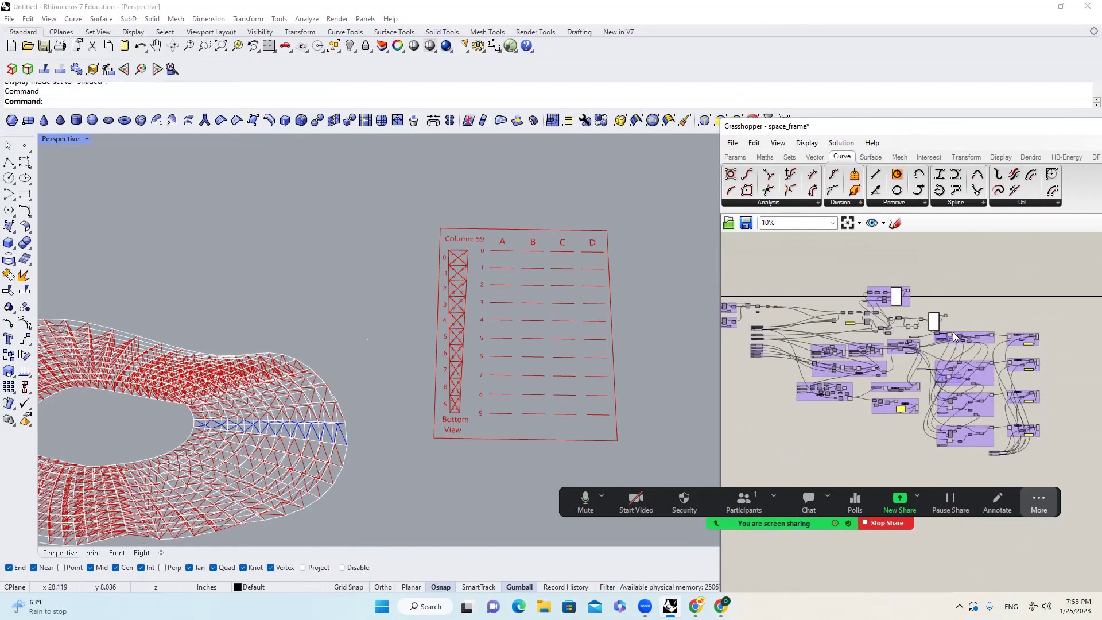
Examine the Column 59 print sheet and the space frame together with the definition up to the Loft component.
scroll(563, 317, "up", 2)
scroll(487, 294, "down", 3)
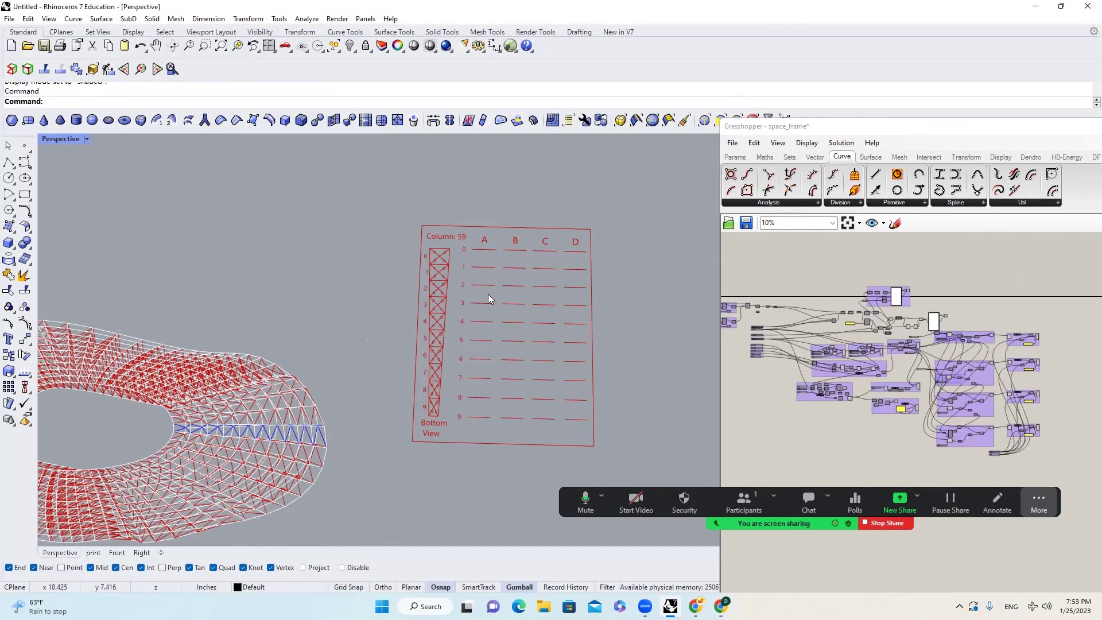
scroll(978, 344, "up", 2)
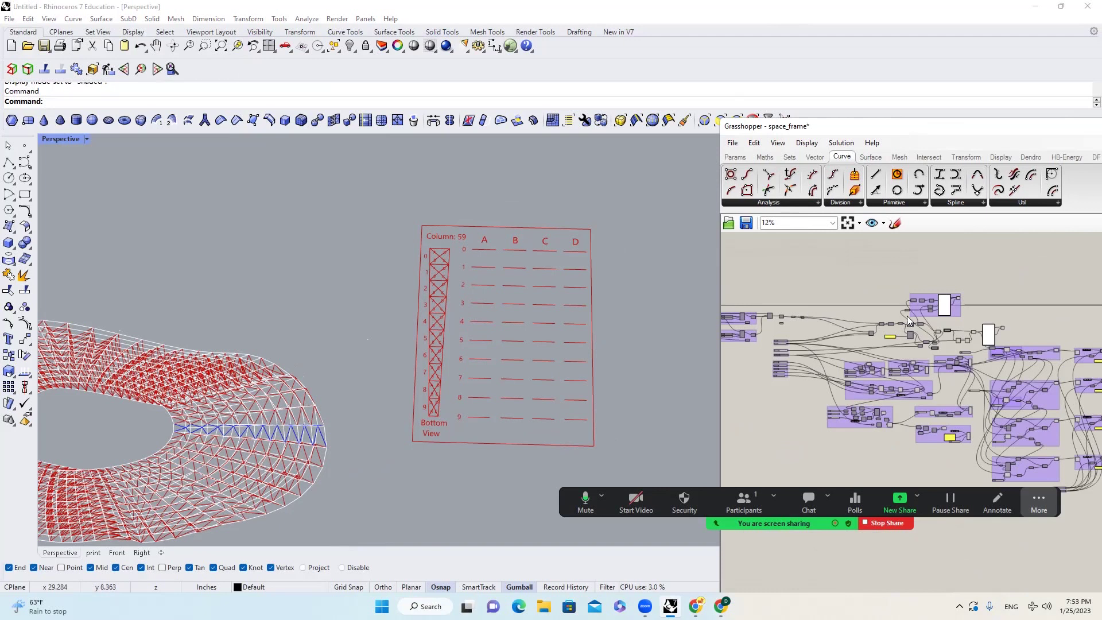
scroll(811, 319, "up", 10)
scroll(843, 332, "down", 2)
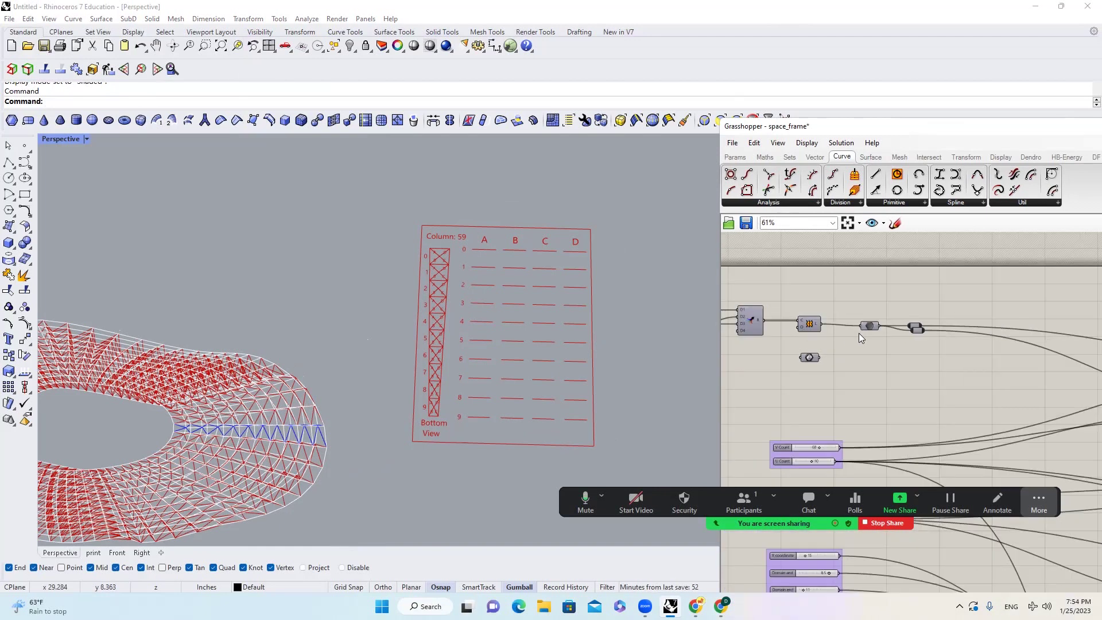
scroll(547, 361, "down", 6)
right_click_drag(548, 345, 691, 325)
scroll(679, 311, "up", 5)
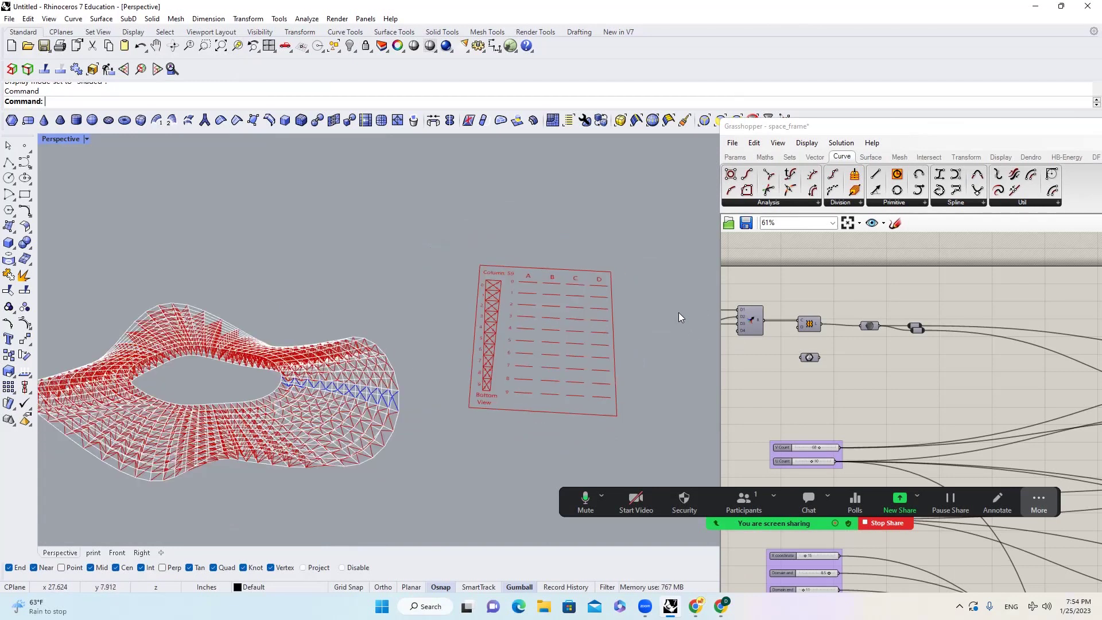
scroll(682, 327, "down", 3)
scroll(1051, 357, "down", 5)
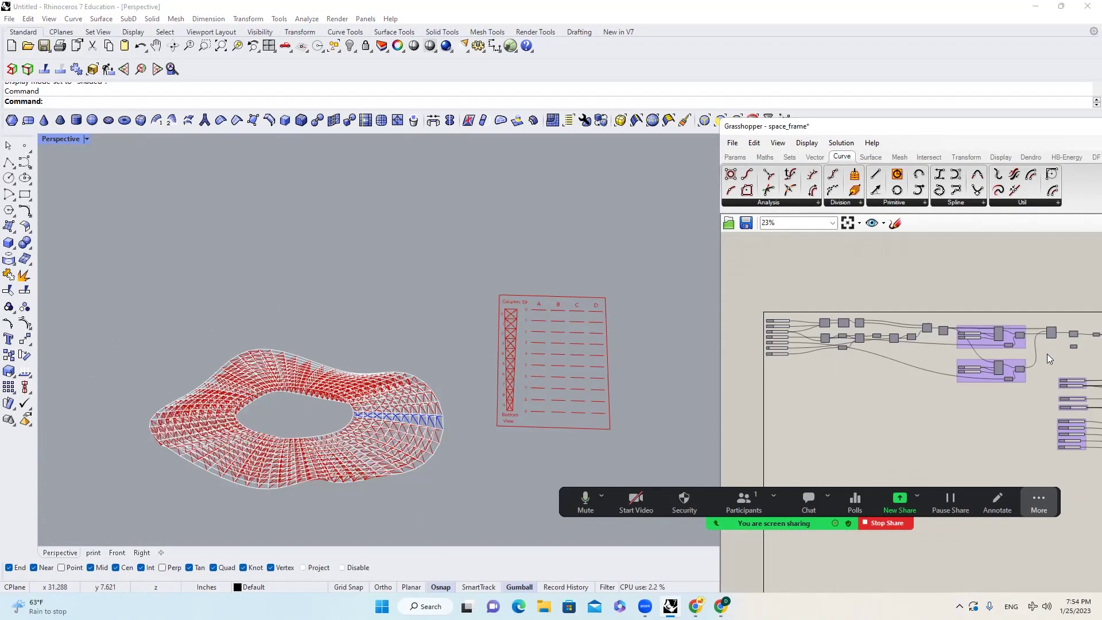
left_click_drag(1059, 385, 741, 293)
scroll(1065, 325, "up", 8)
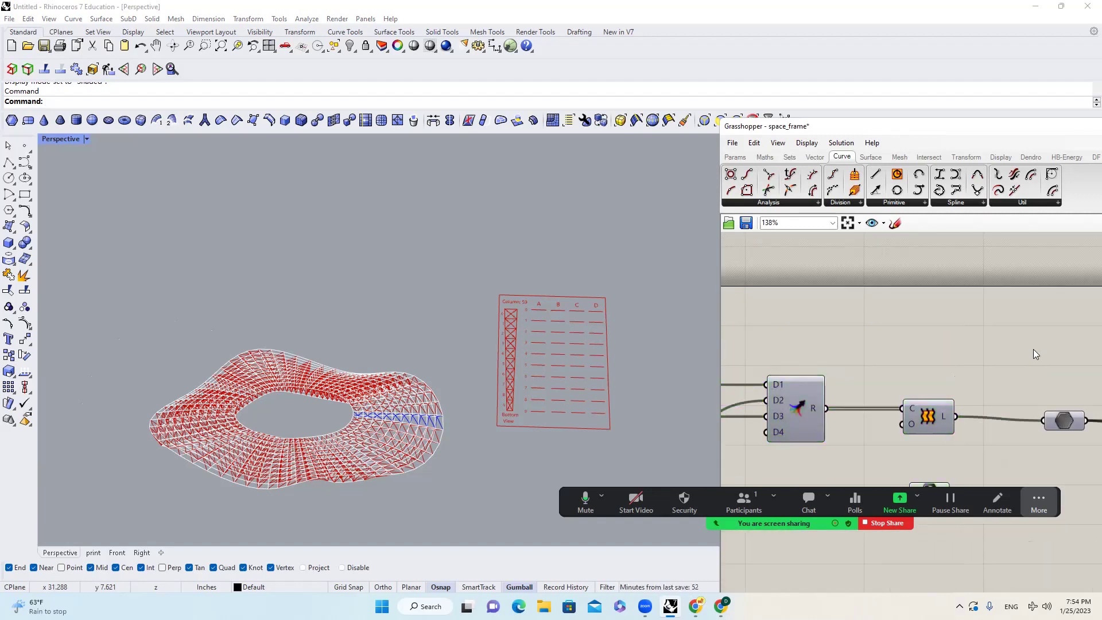
Turn on the Loft component's preview and inspect the base surface under the space frame from several angles.
middle_click(934, 419)
left_click(954, 391)
right_click_drag(502, 422, 428, 351)
left_click(859, 308)
scroll(368, 425, "up", 5)
scroll(488, 345, "down", 5)
right_click_drag(492, 360, 476, 402)
scroll(405, 352, "up", 7)
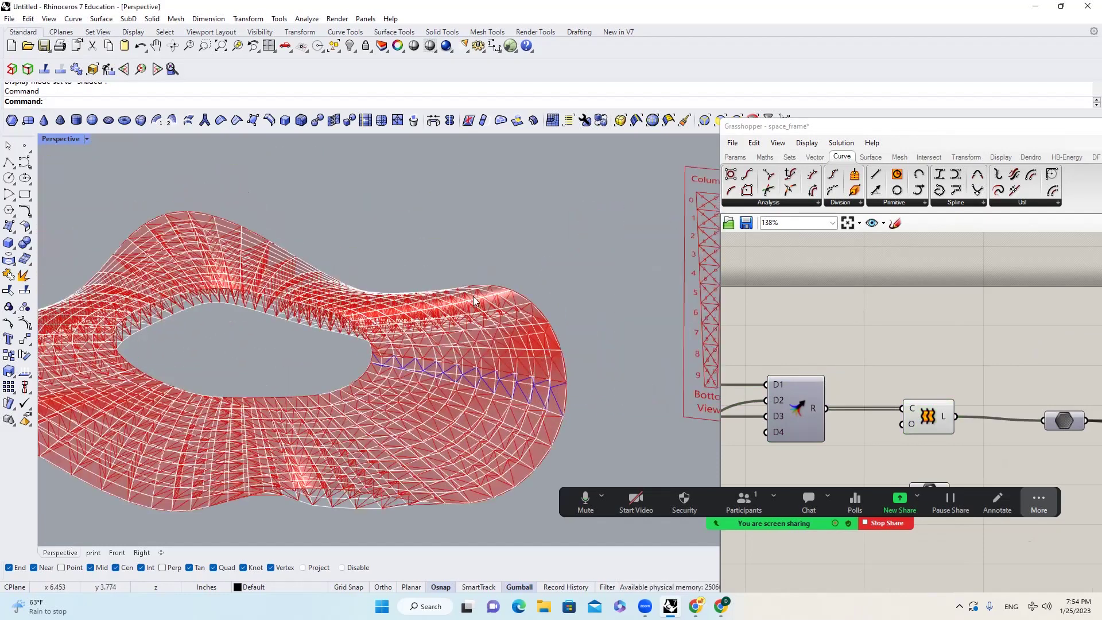
scroll(477, 302, "down", 4)
right_click_drag(477, 302, 494, 386)
right_click_drag(946, 404, 950, 359)
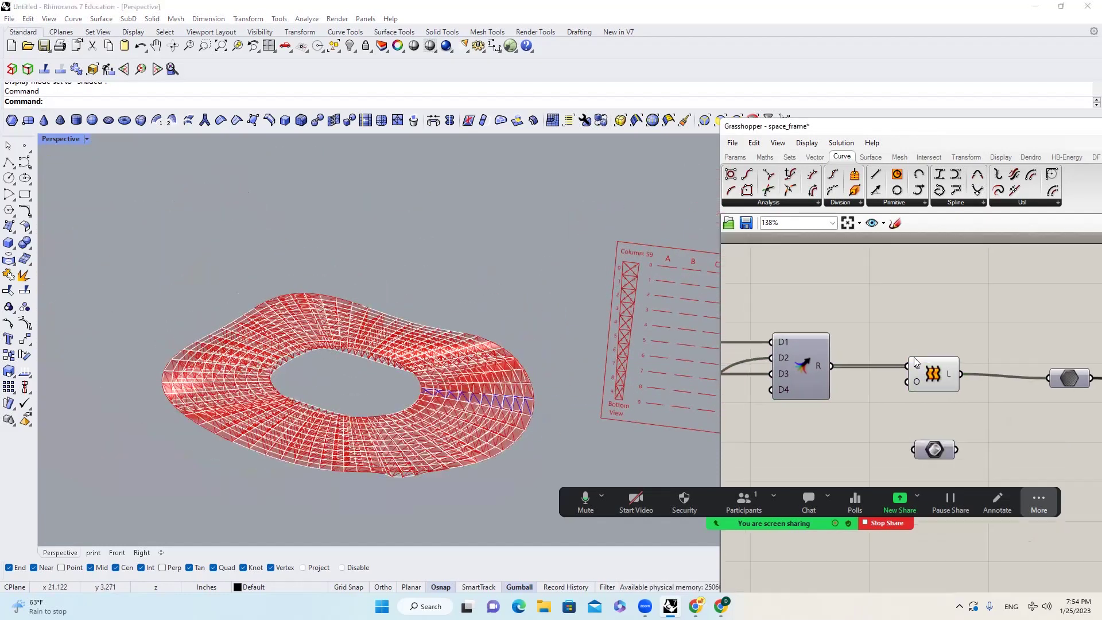
scroll(534, 376, "down", 2)
right_click_drag(579, 373, 638, 365)
Turn off the preview of the Loft component.
left_click(940, 374)
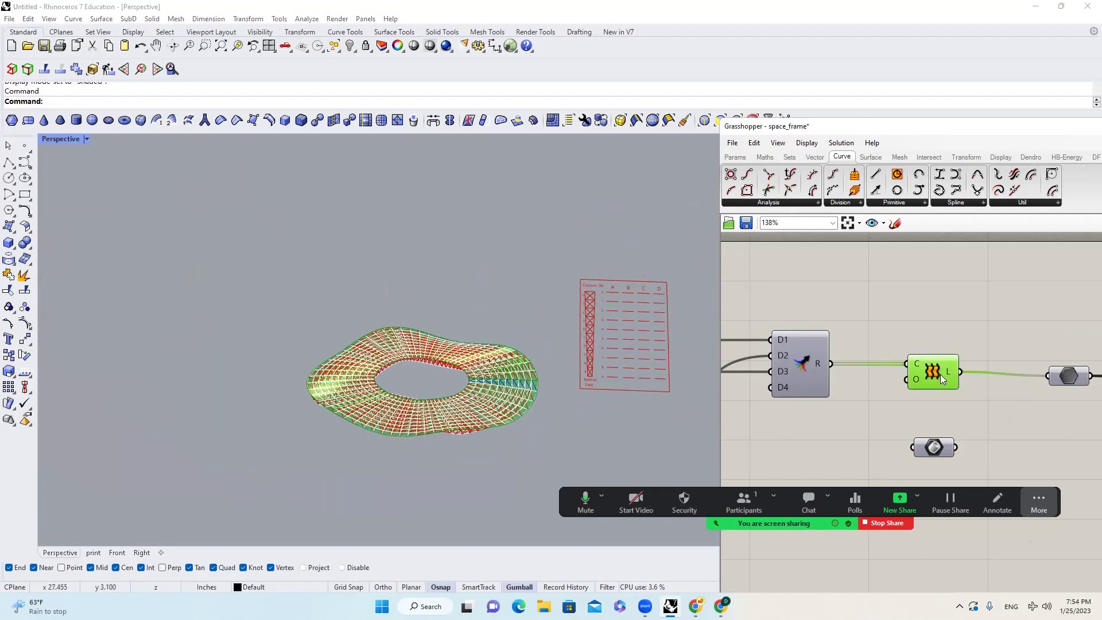
middle_click(940, 374)
left_click(966, 347)
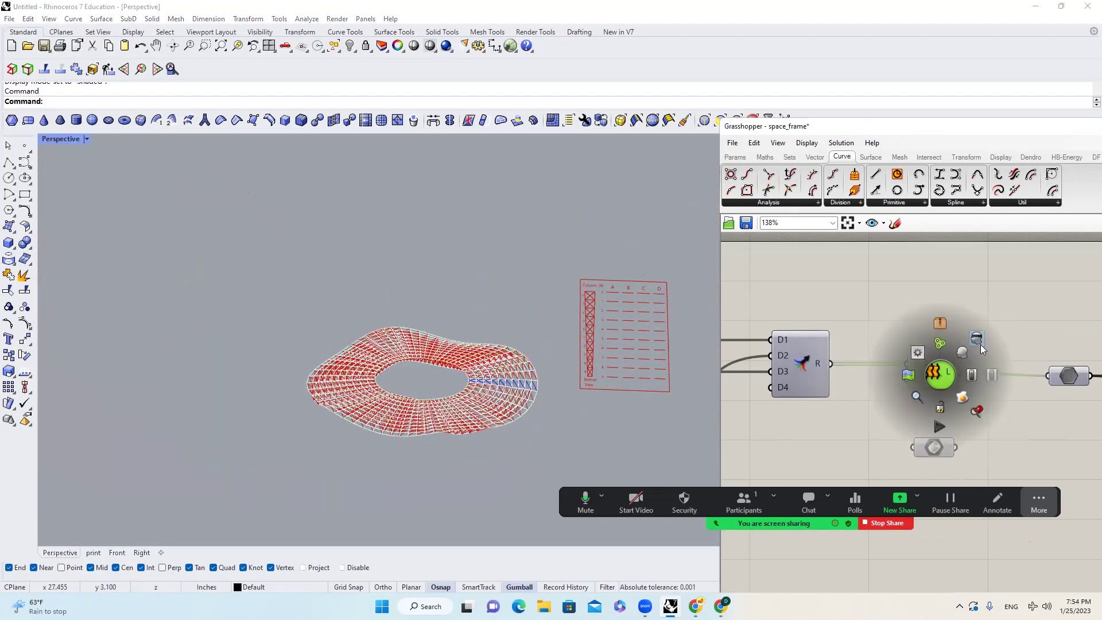
Examine the space frame and its cutting sheet in the perspective view.
scroll(928, 317, "down", 3)
scroll(928, 317, "down", 1)
right_click_drag(570, 333, 572, 314)
scroll(540, 314, "down", 4)
scroll(653, 314, "up", 6)
scroll(644, 327, "up", 3)
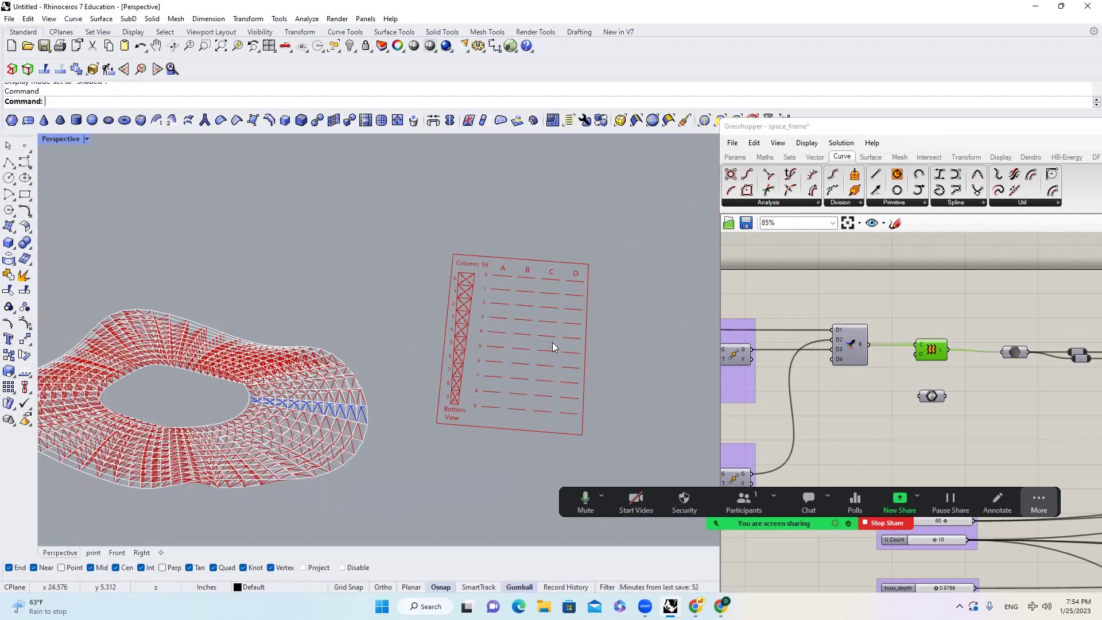
scroll(528, 290, "down", 2)
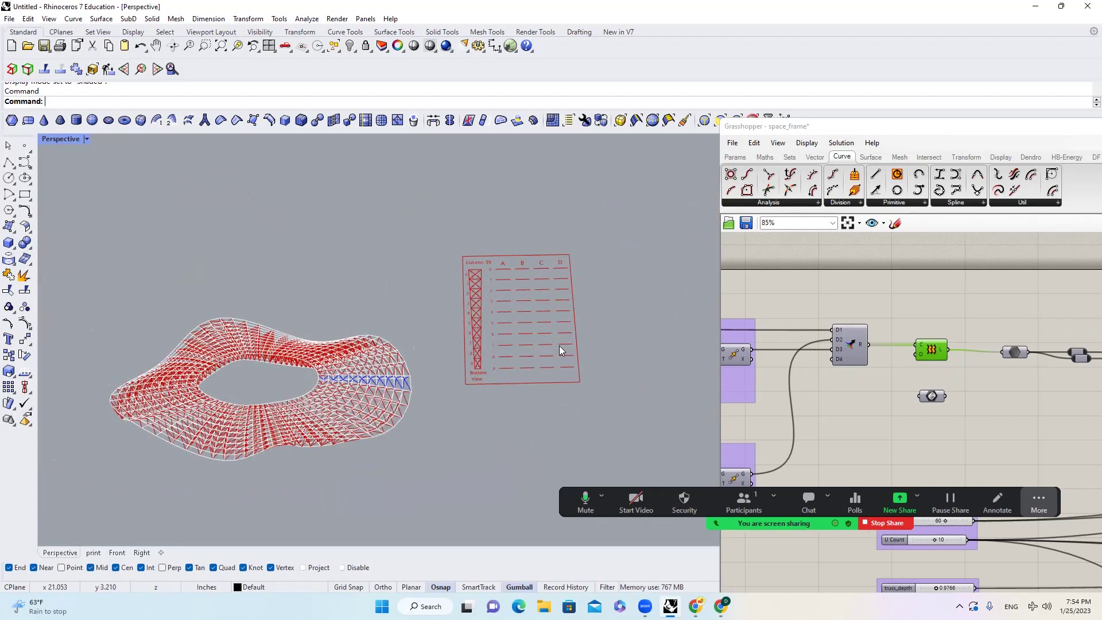
right_click_drag(539, 370, 563, 343)
scroll(945, 357, "up", 3)
Turn on the preview of the unconnected geometry parameter below the Loft component and inspect its alternative surface.
right_click_drag(990, 378, 935, 394)
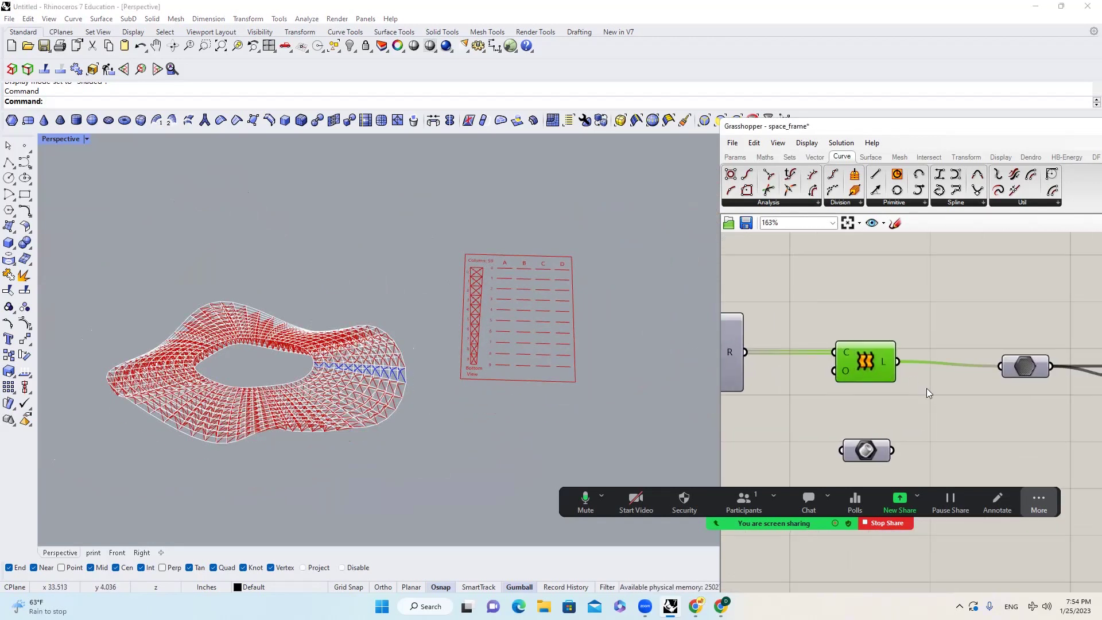
middle_click(867, 450)
left_click(890, 429)
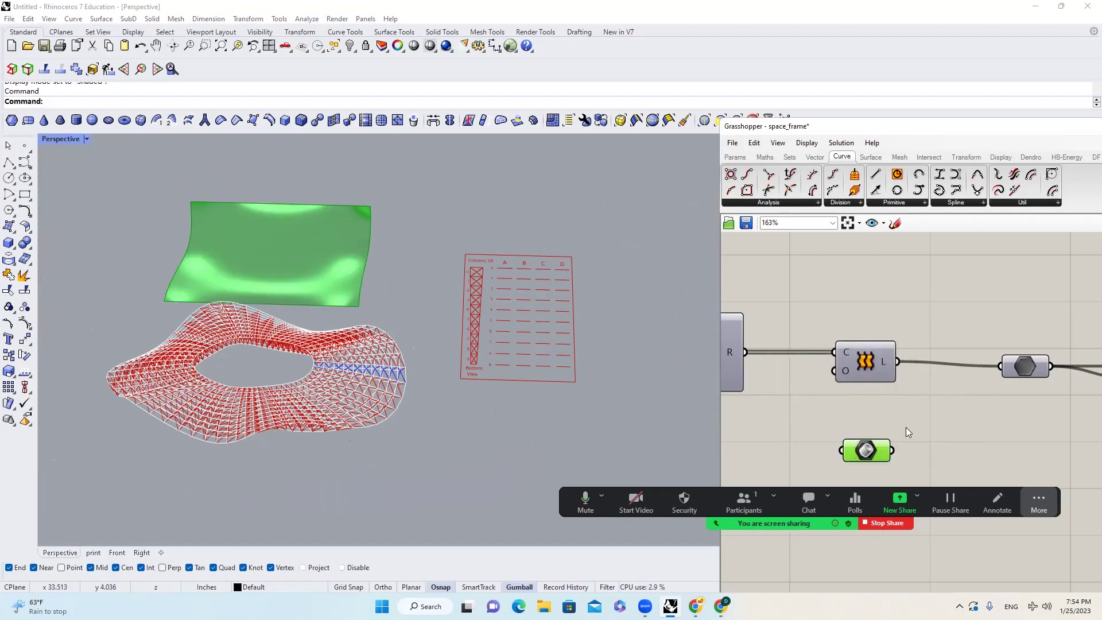
right_click_drag(516, 394, 462, 442)
right_click_drag(456, 311, 556, 327)
scroll(323, 221, "up", 4)
scroll(322, 221, "down", 5)
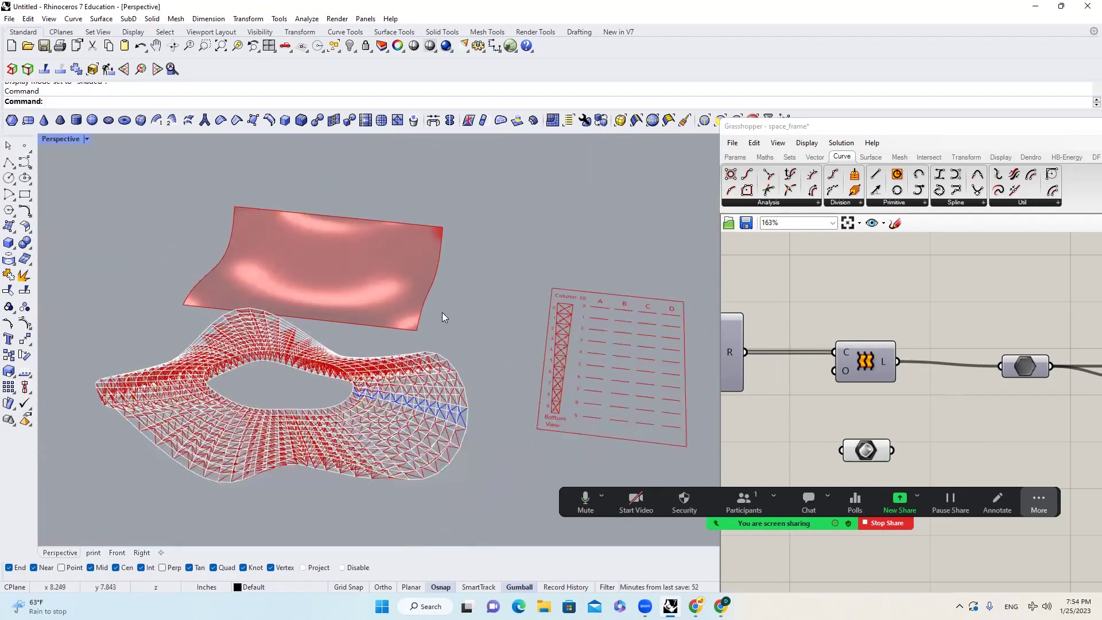
Connect the alternative surface parameter to the input surface container in place of the Loft output.
left_click(881, 454)
left_click(894, 443)
left_click_drag(999, 367, 893, 450)
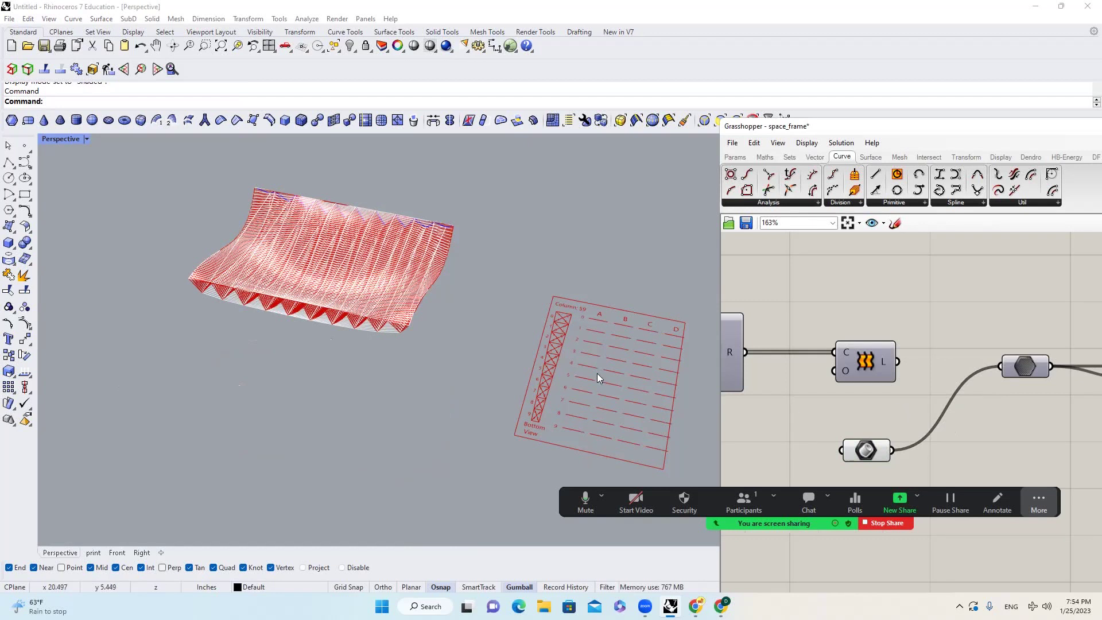
Examine the space frame generated on the alternative surface and the matching Column 59 sheet.
right_click_drag(596, 373, 526, 310)
scroll(622, 367, "down", 4)
scroll(526, 310, "up", 6)
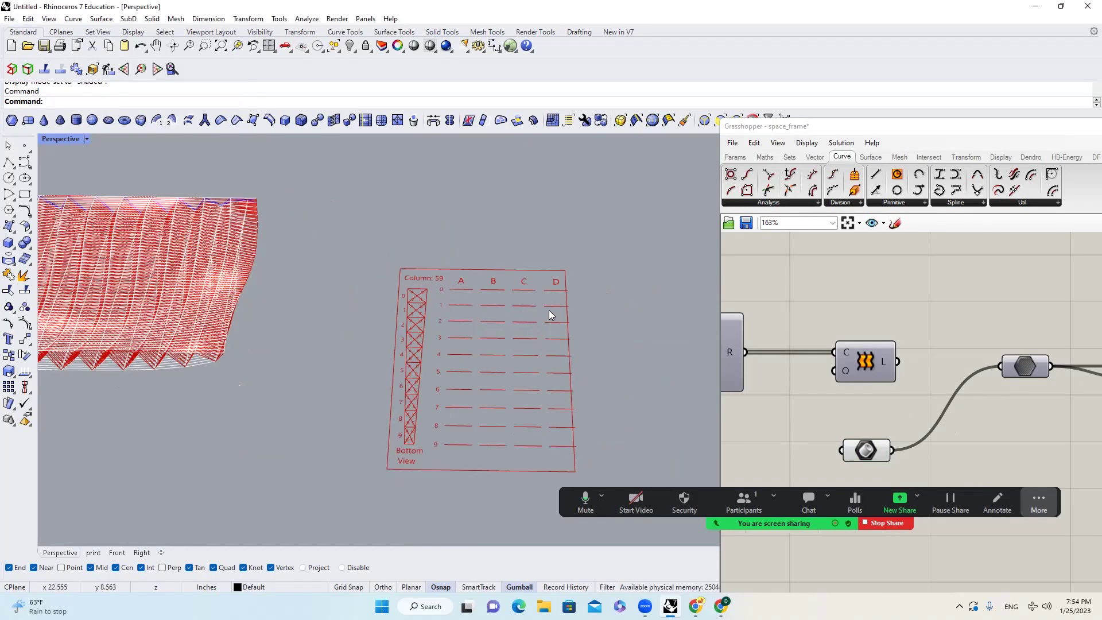
scroll(548, 310, "down", 3)
right_click_drag(646, 360, 582, 344)
scroll(585, 333, "up", 2)
scroll(586, 344, "down", 2)
scroll(586, 336, "up", 3)
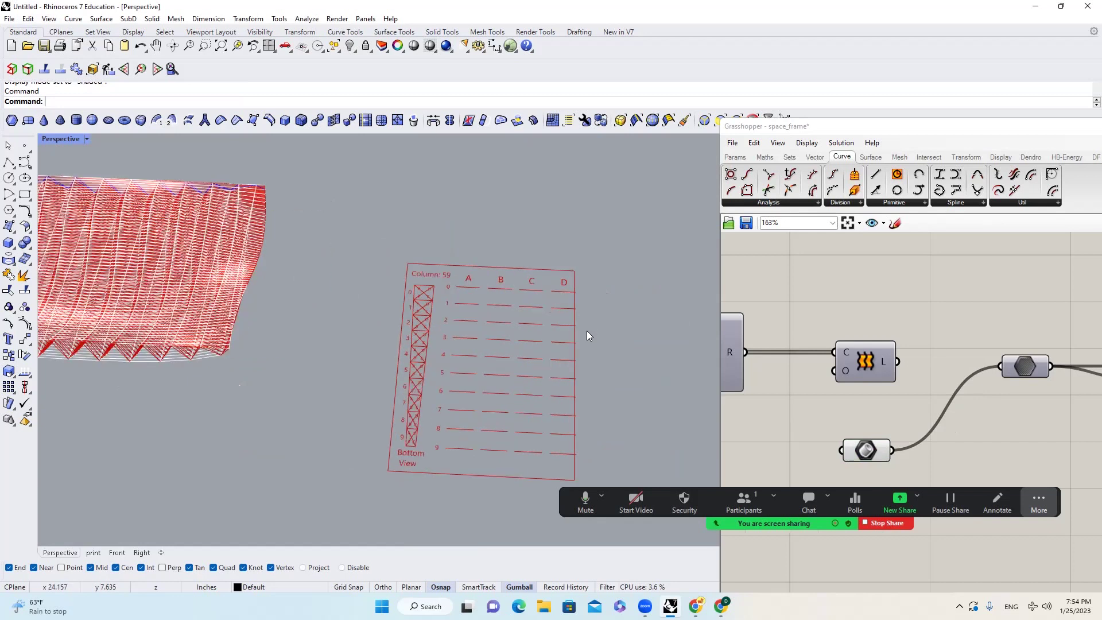
scroll(589, 343, "down", 2)
Reconnect the Loft output to the input surface container in place of the alternative surface.
left_click_drag(1001, 366, 913, 358)
scroll(511, 345, "down", 2)
scroll(864, 444, "up", 3)
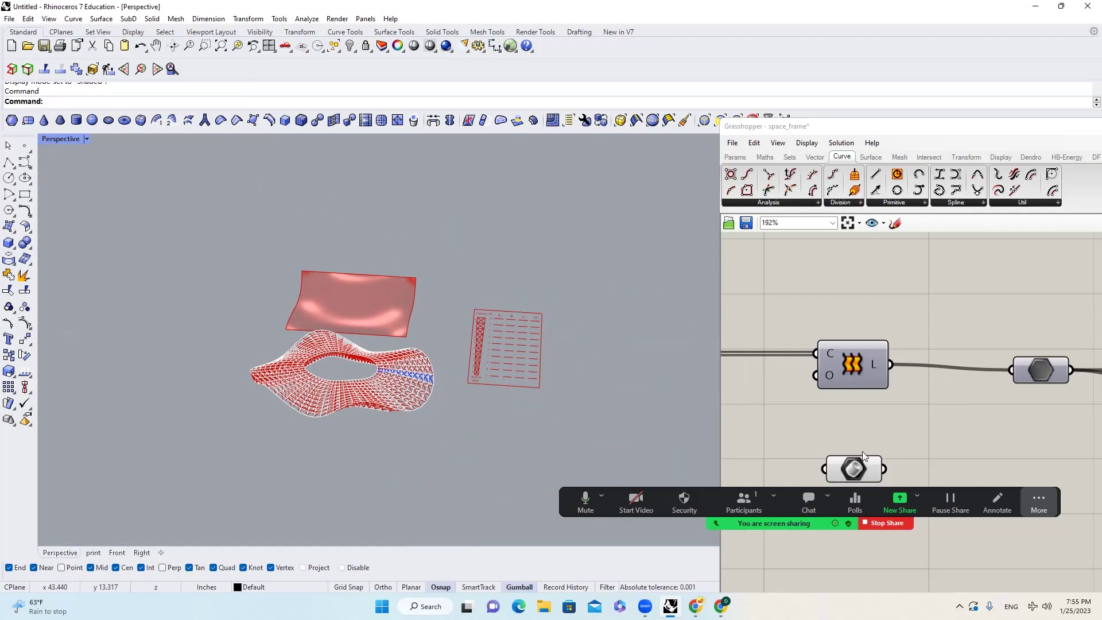
Turn off the preview of the alternative surface parameter.
left_click(883, 428)
middle_click(883, 428)
left_click(910, 404)
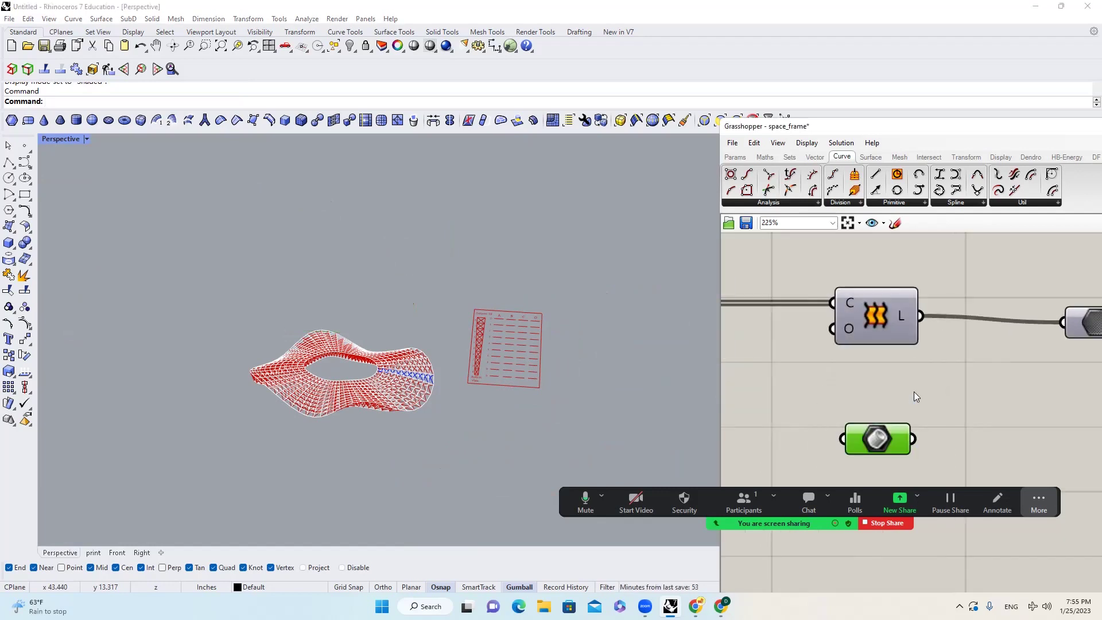
Locate the V Count and U Count sliders in the definition and examine the space frame's divisions around the ring.
scroll(498, 319, "down", 4)
scroll(948, 328, "down", 8)
scroll(945, 352, "up", 8)
scroll(482, 339, "up", 2)
scroll(482, 340, "up", 5)
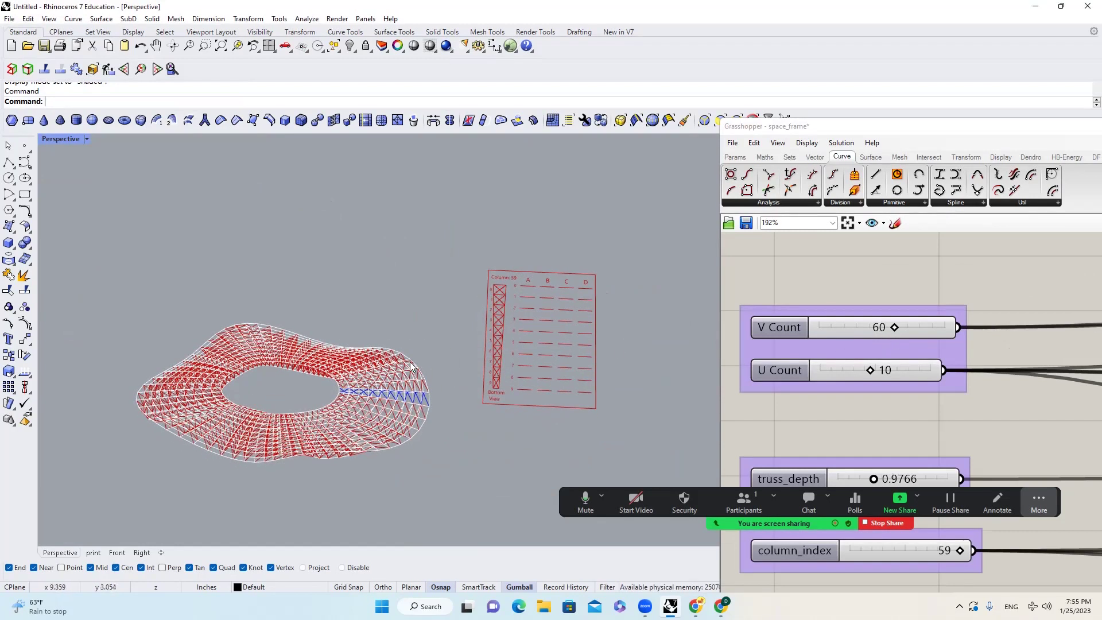
scroll(409, 362, "up", 2)
scroll(530, 360, "down", 2)
scroll(412, 363, "up", 2)
mouse_move(414, 359)
right_mouse_down()
mouse_move(414, 370)
mouse_move(421, 360)
right_mouse_up()
scroll(421, 360, "up", 3)
scroll(437, 361, "down", 5)
scroll(452, 358, "up", 2)
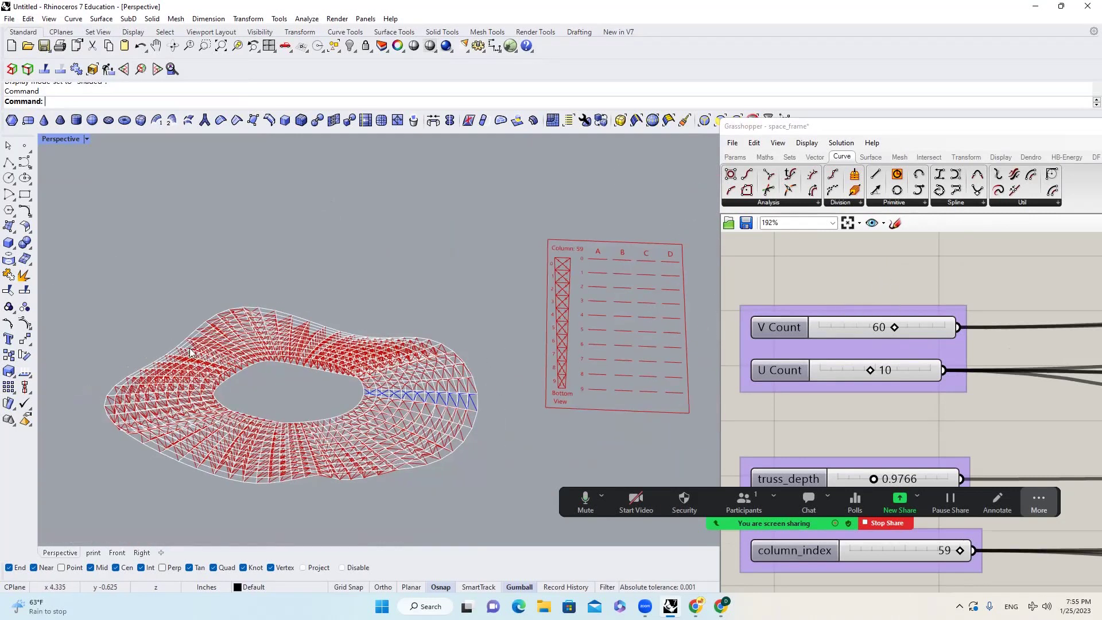
scroll(375, 361, "up", 2)
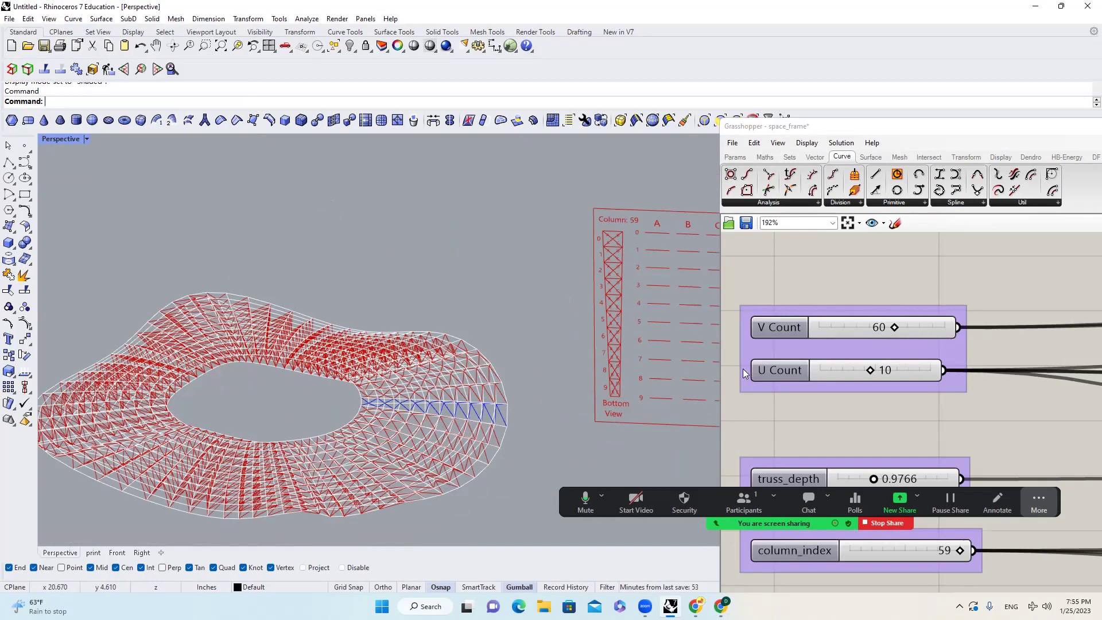
Try V Count values of 100 and 19 on the space frame.
scroll(851, 336, "up", 2)
left_click_drag(881, 333, 958, 341)
right_click_drag(478, 401, 468, 379)
right_click_drag(469, 285, 488, 286)
scroll(615, 318, "down", 2)
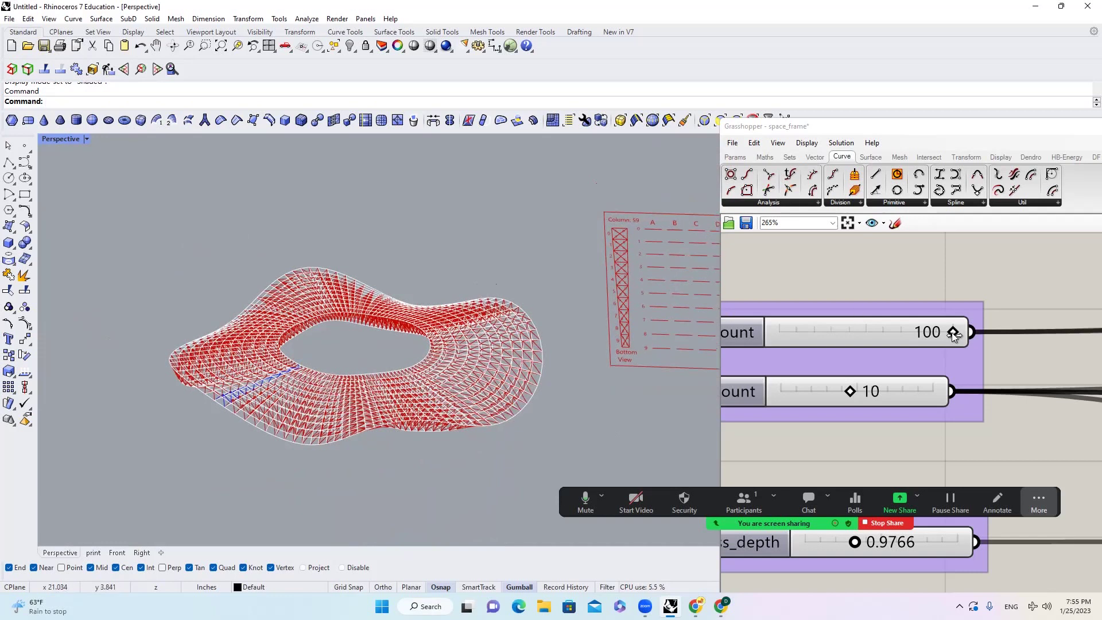
left_click_drag(952, 332, 925, 333)
left_click_drag(851, 342, 786, 336)
Set the V Count slider to 60.
double_click(876, 333)
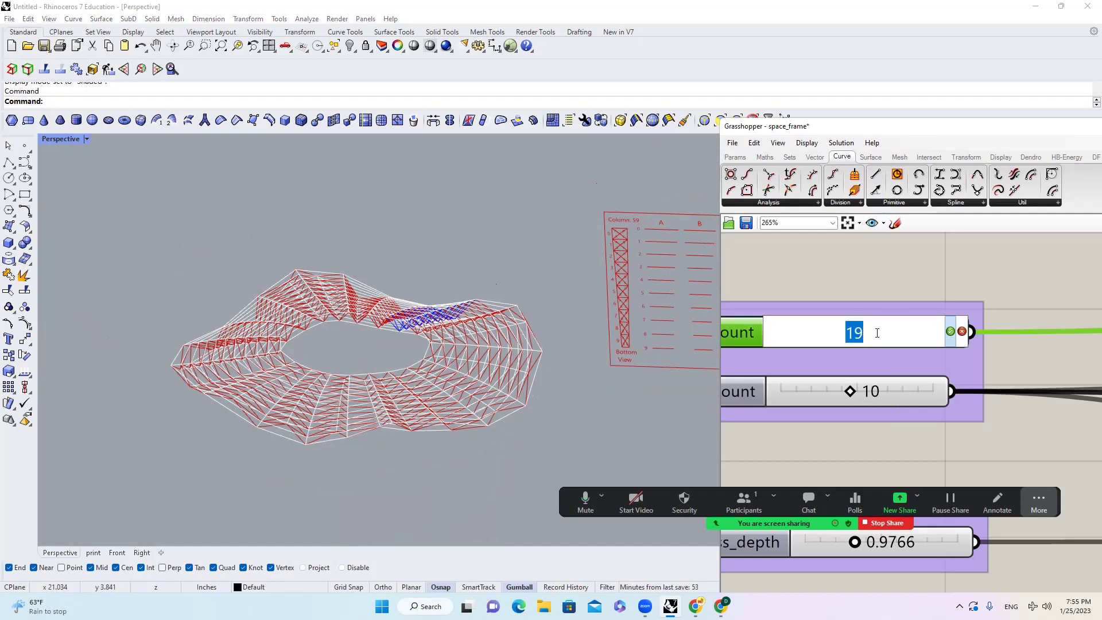
type("60")
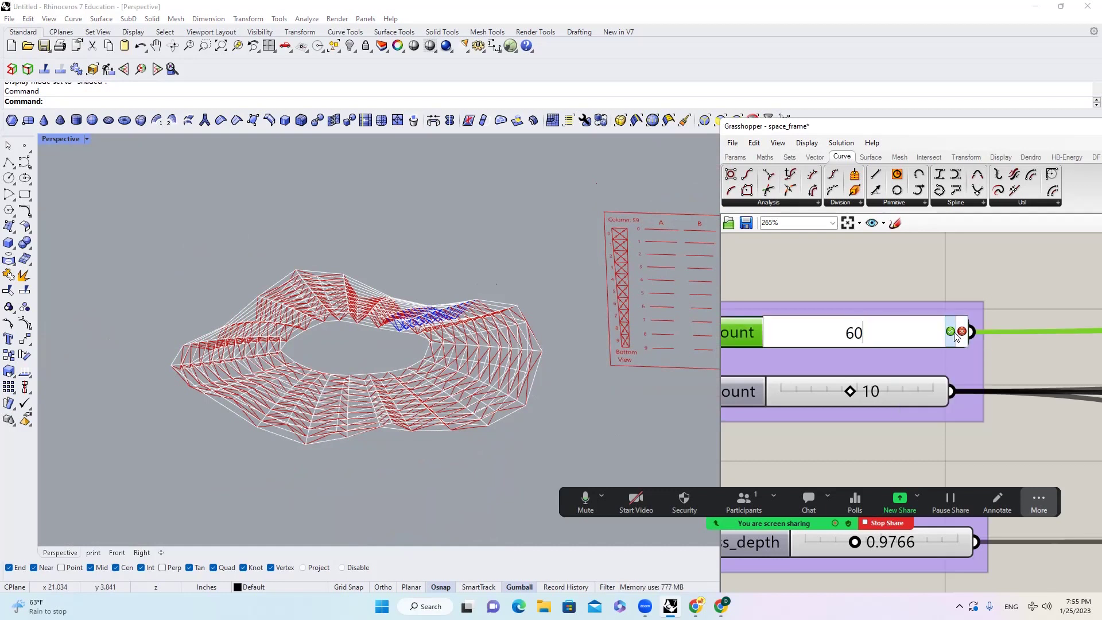
left_click(951, 331)
right_click_drag(856, 360, 960, 356)
right_click_drag(516, 377, 513, 373)
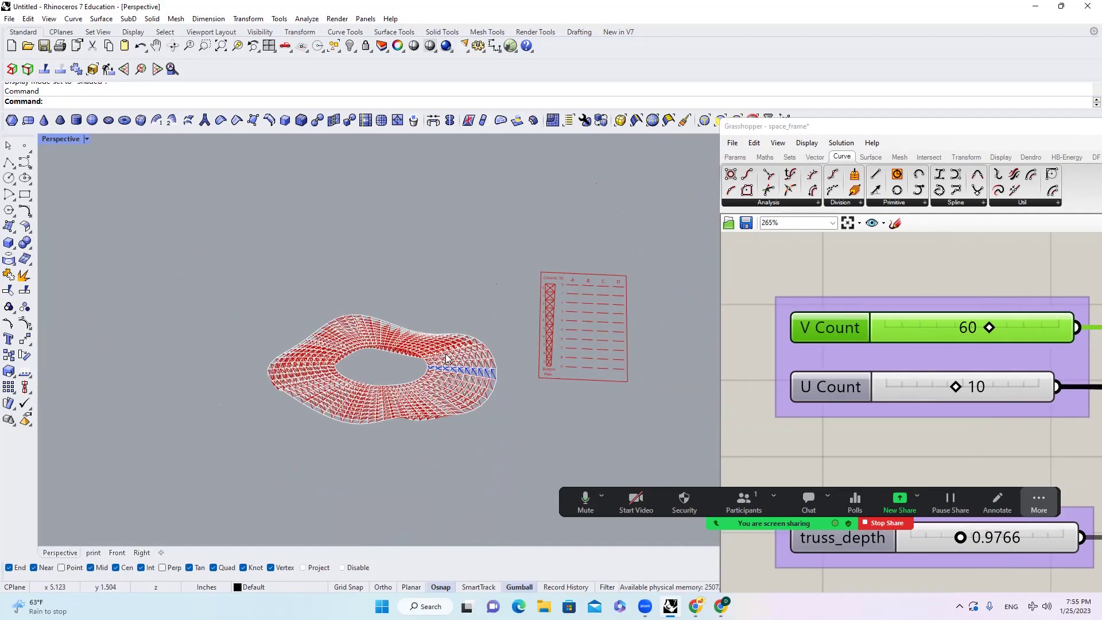
Examine the ring-shaped space frame and its cutting sheet, including the sheet's numbered rows and A to D columns.
scroll(449, 356, "up", 3)
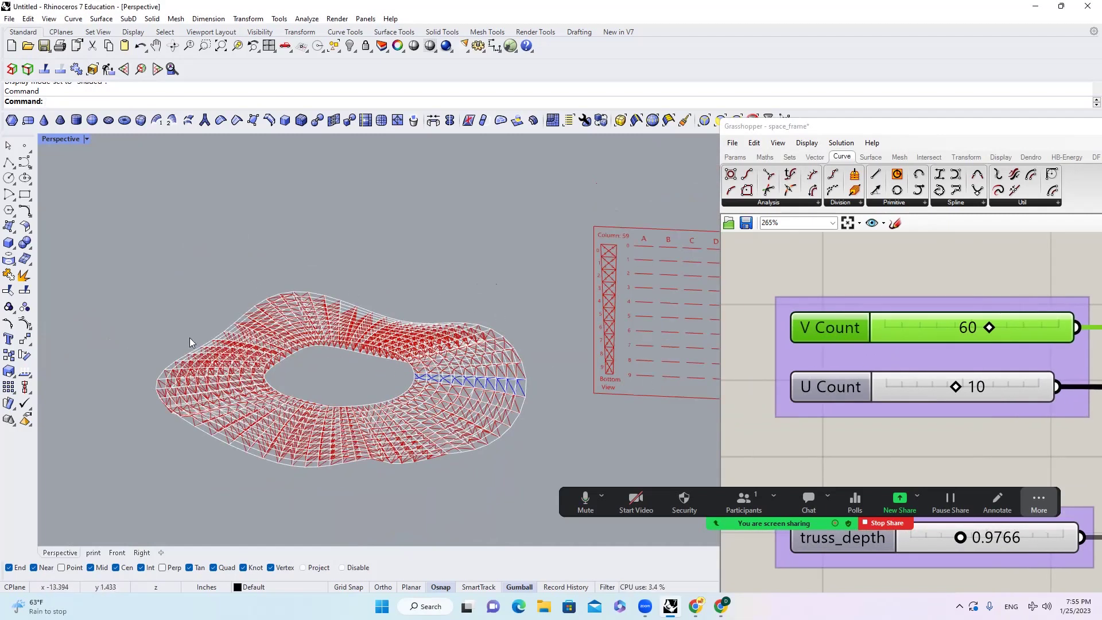
scroll(561, 329, "down", 3)
right_click_drag(567, 335, 571, 349)
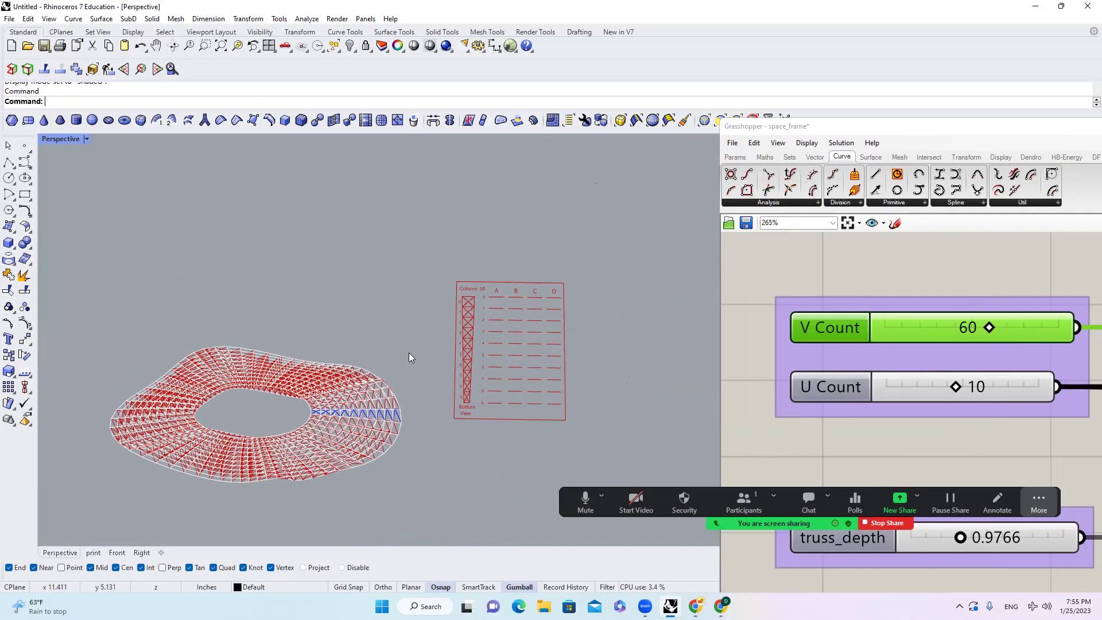
right_click_drag(444, 348, 443, 327)
scroll(480, 324, "up", 2)
scroll(568, 314, "up", 3)
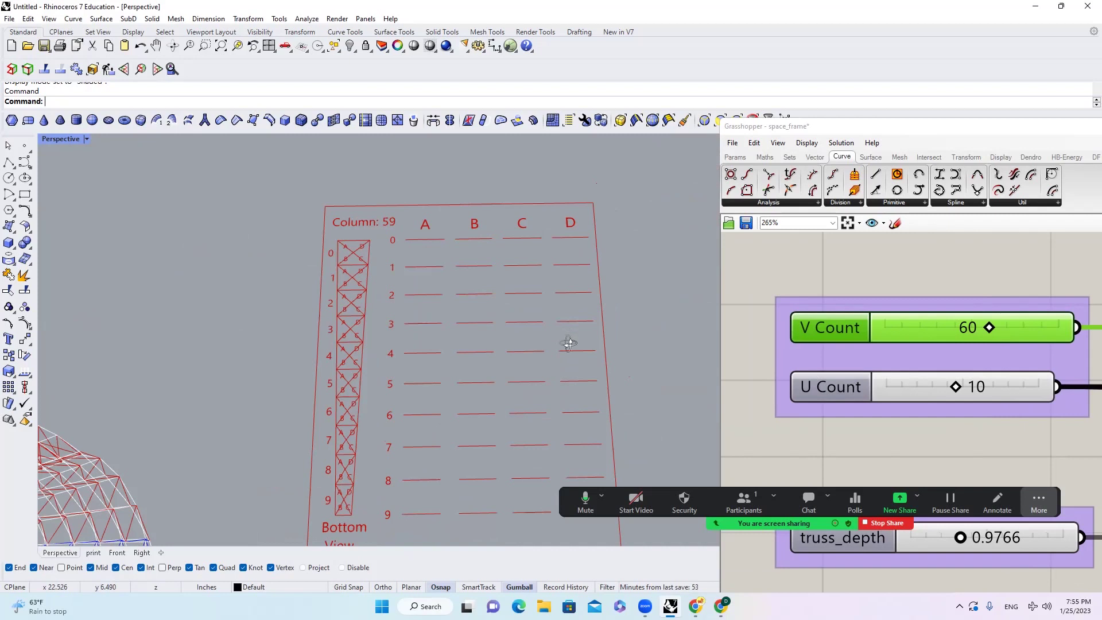
right_click_drag(567, 344, 561, 322)
scroll(966, 389, "up", 3)
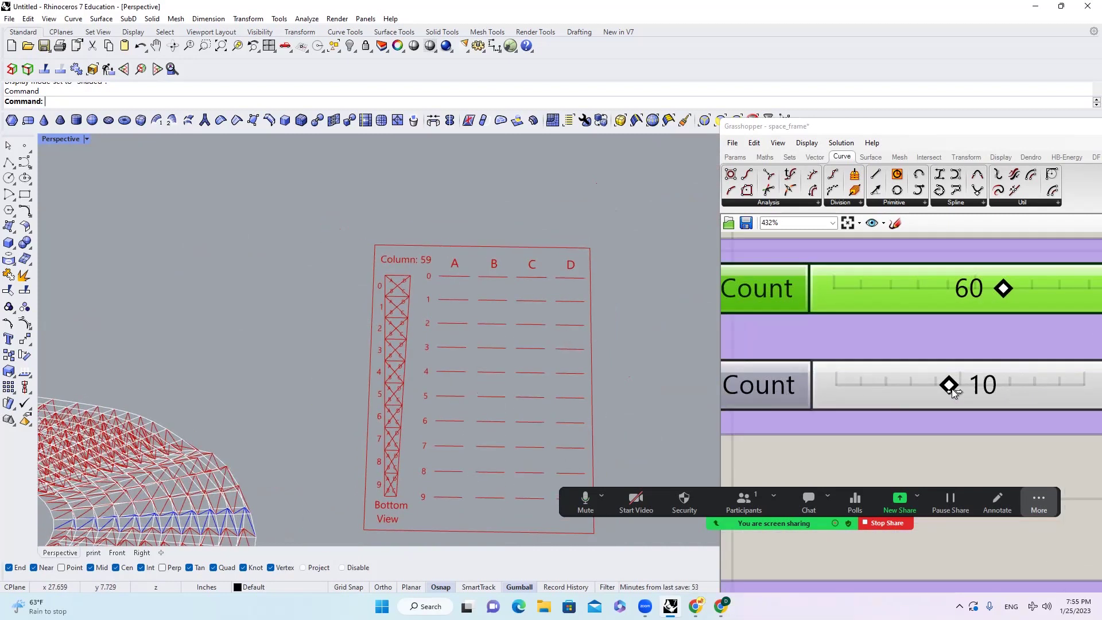
Set the U Count slider to 22.
scroll(402, 293, "down", 3)
scroll(399, 292, "up", 3)
scroll(608, 276, "down", 3)
left_click_drag(950, 386, 1083, 386)
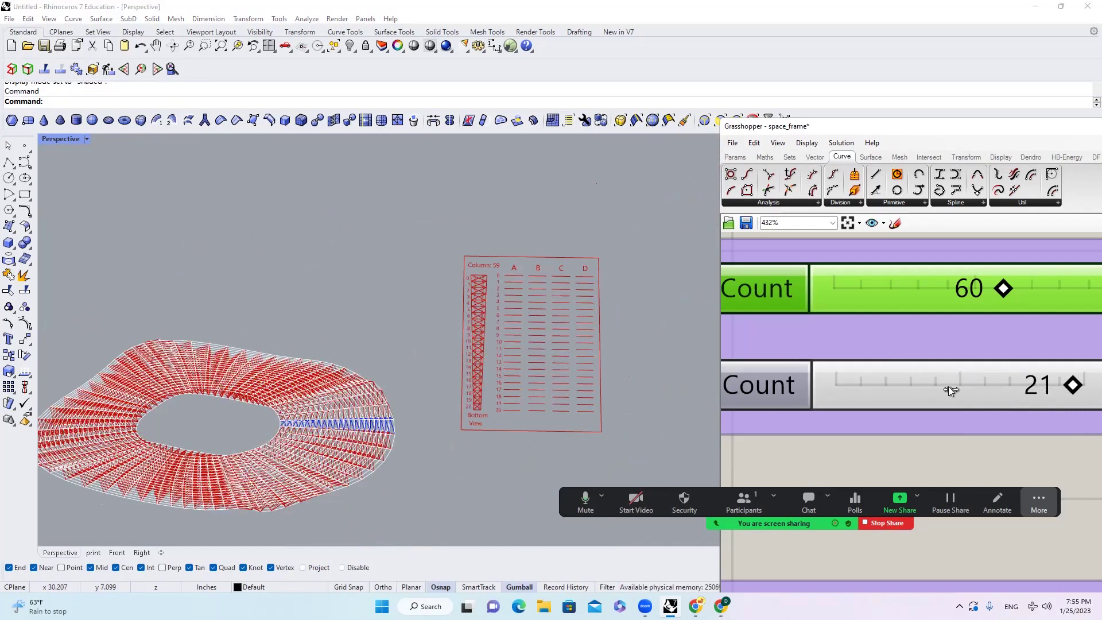
Examine the denser truss divisions on the frame and compare the blue highlighted column with the cutting sheet's rows.
scroll(389, 428, "up", 8)
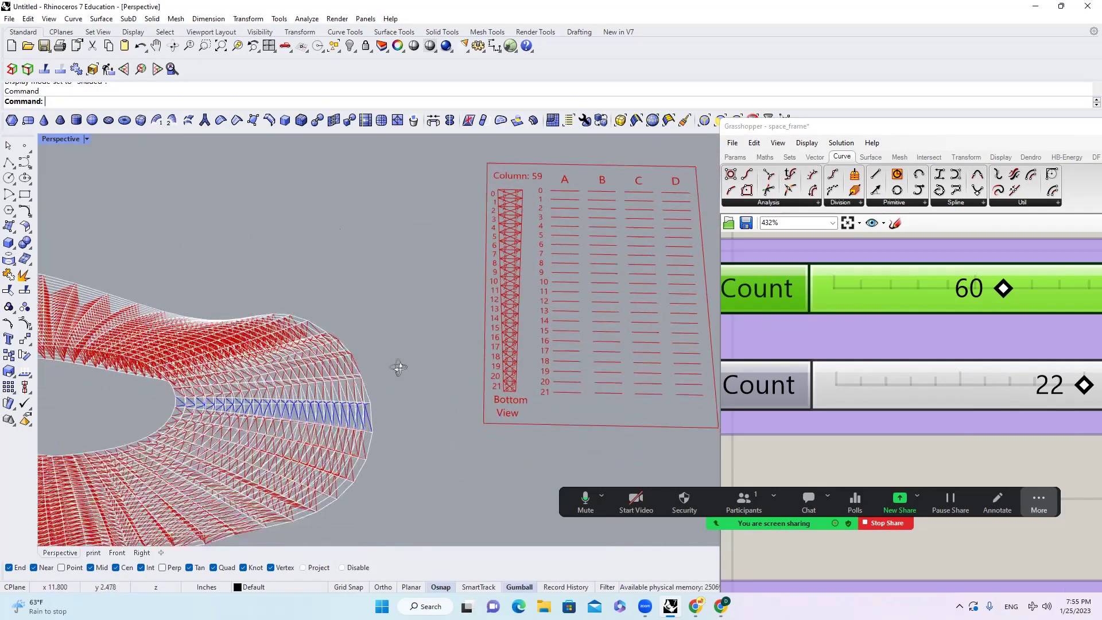
scroll(287, 402, "down", 6)
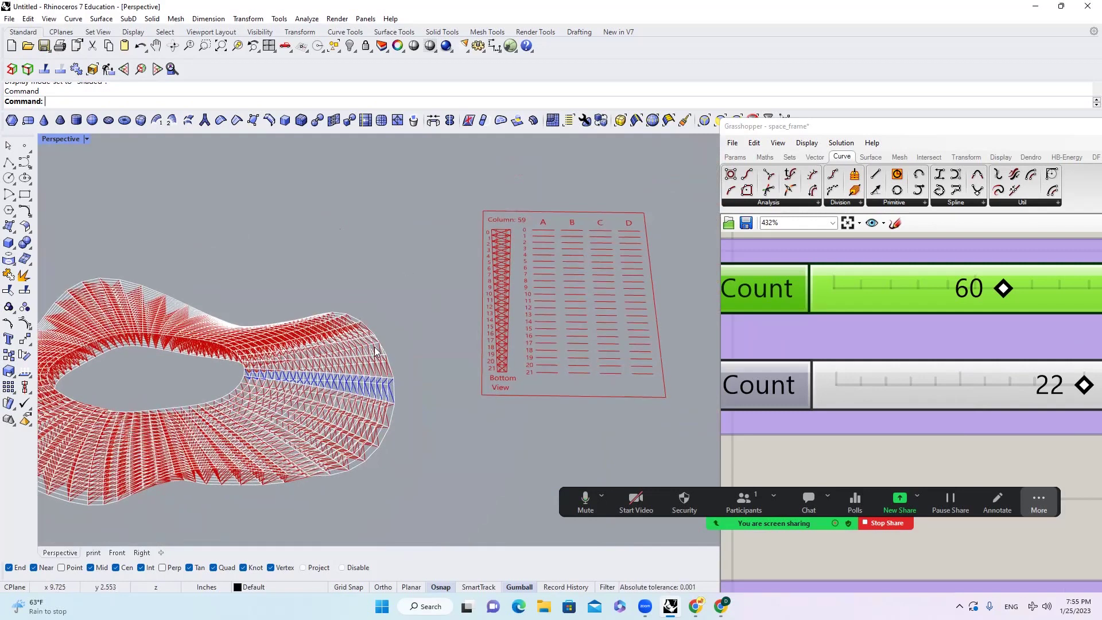
scroll(381, 349, "up", 4)
scroll(471, 258, "down", 2)
scroll(434, 301, "up", 3)
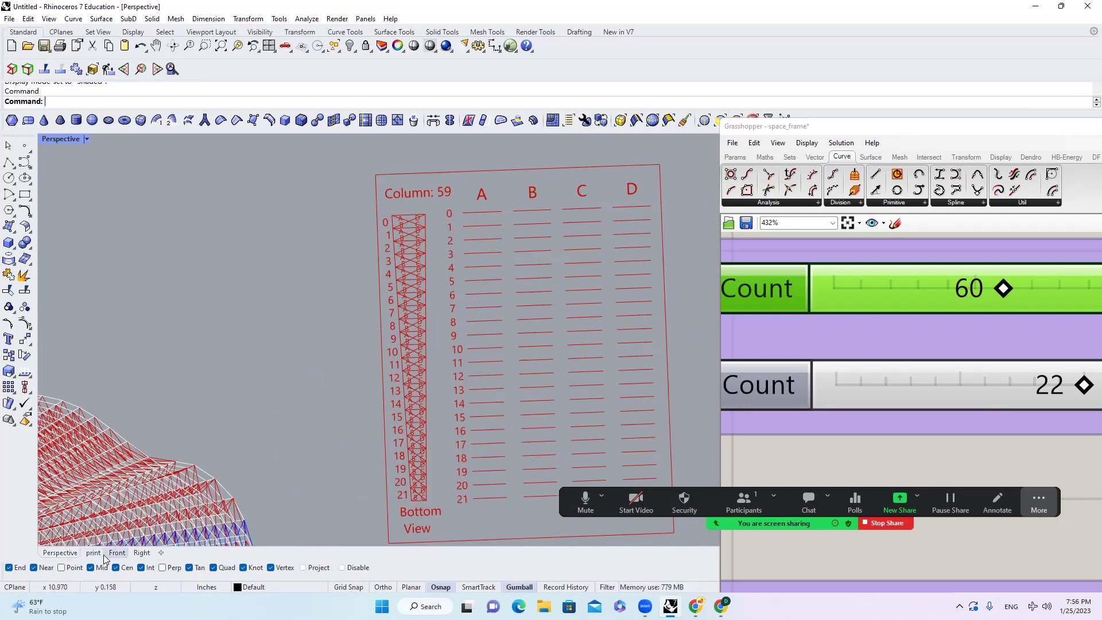
scroll(458, 356, "down", 2)
right_click_drag(458, 356, 439, 389)
scroll(415, 444, "up", 2)
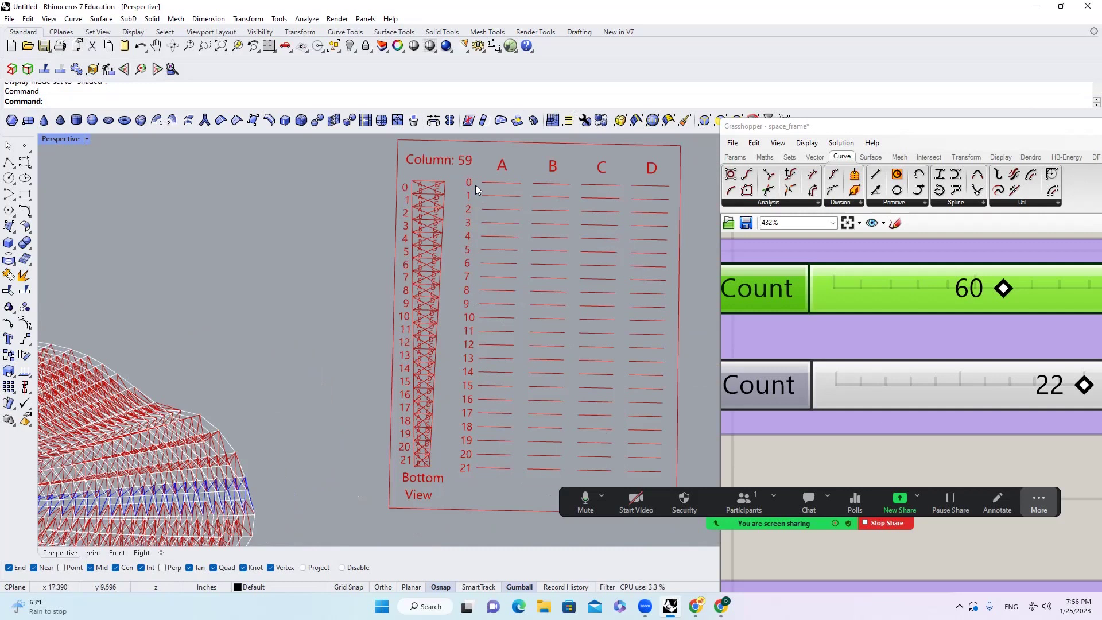
scroll(465, 470, "down", 6)
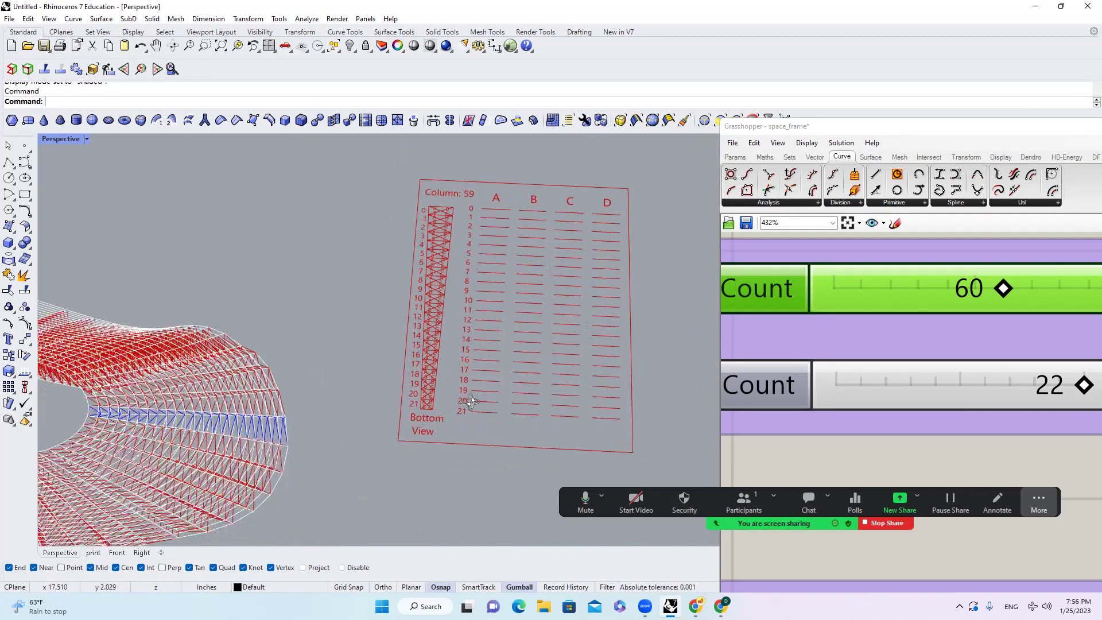
right_click_drag(549, 367, 545, 383)
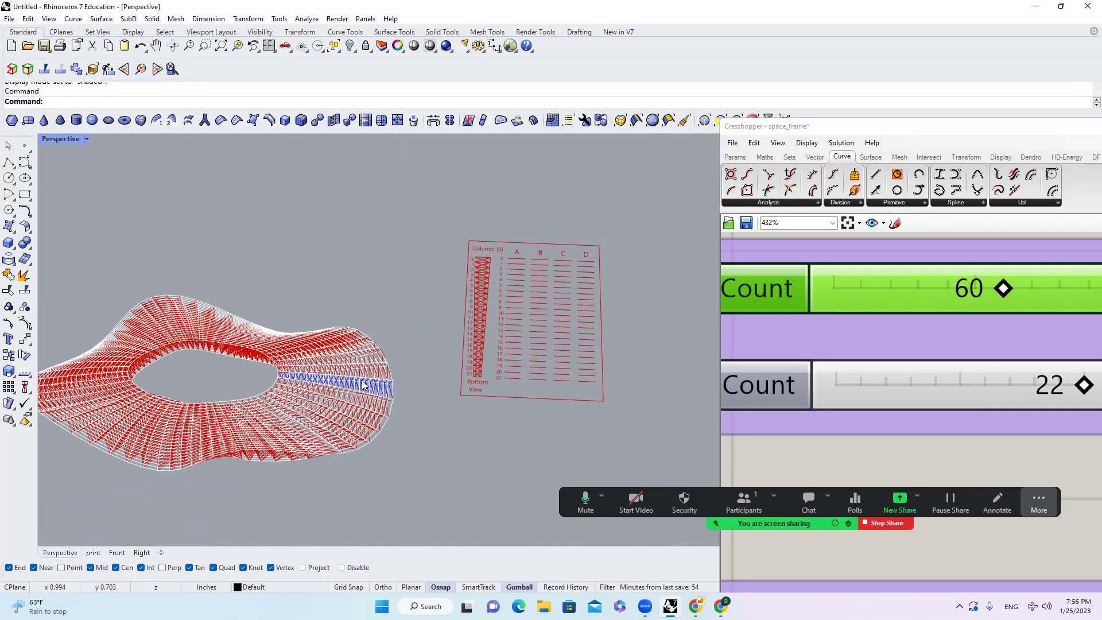
scroll(361, 386, "up", 3)
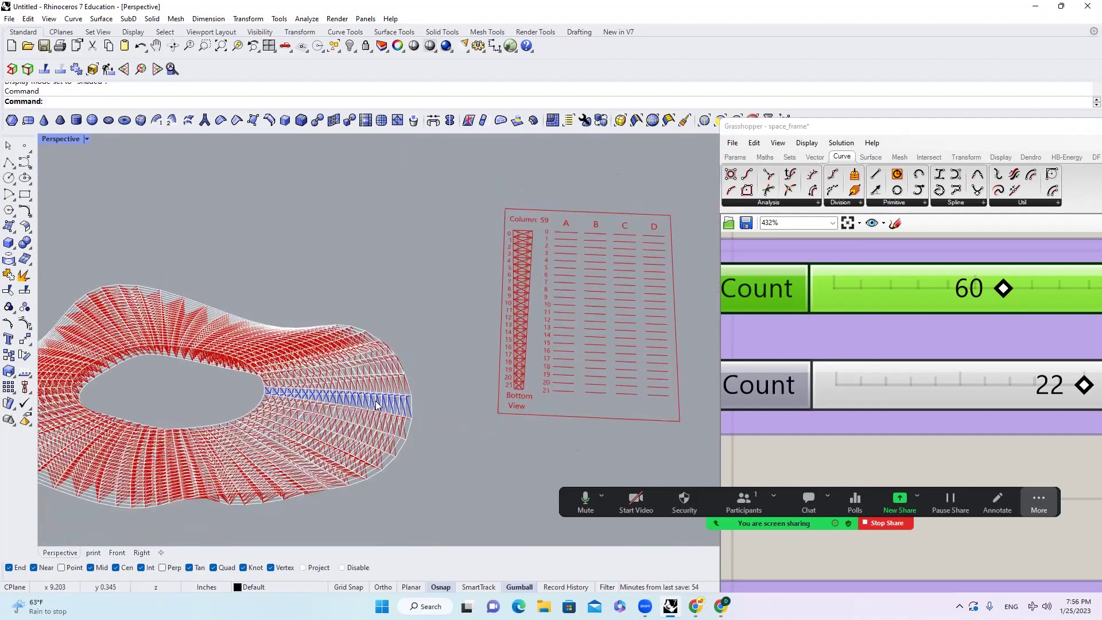
Set the column_index slider to 0 and check which column is highlighted on the space frame.
scroll(861, 327, "down", 5)
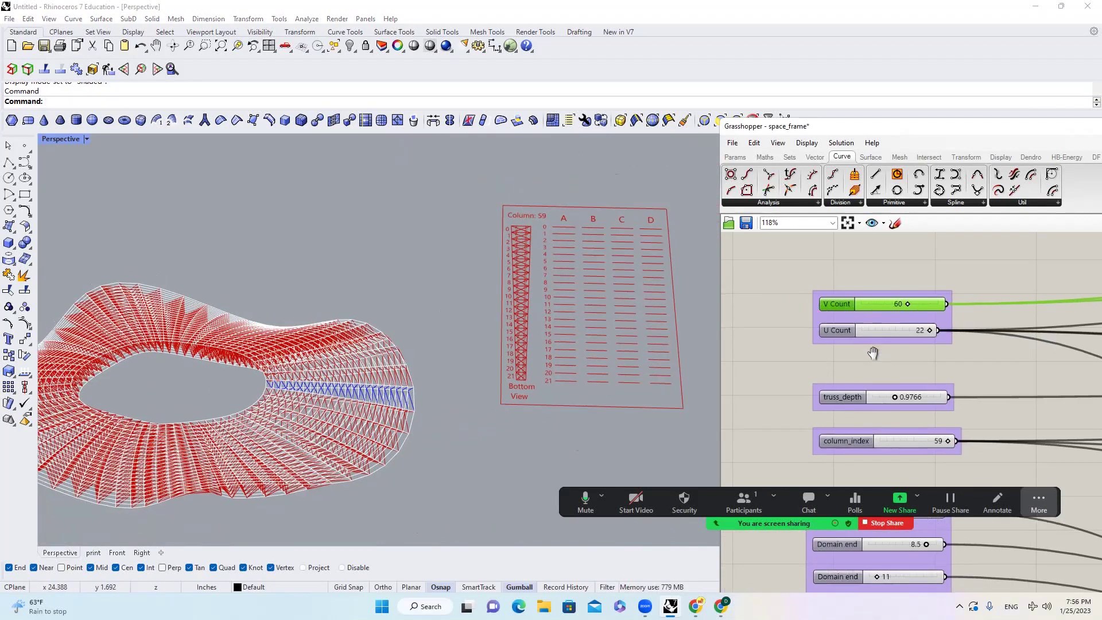
scroll(915, 434, "up", 3)
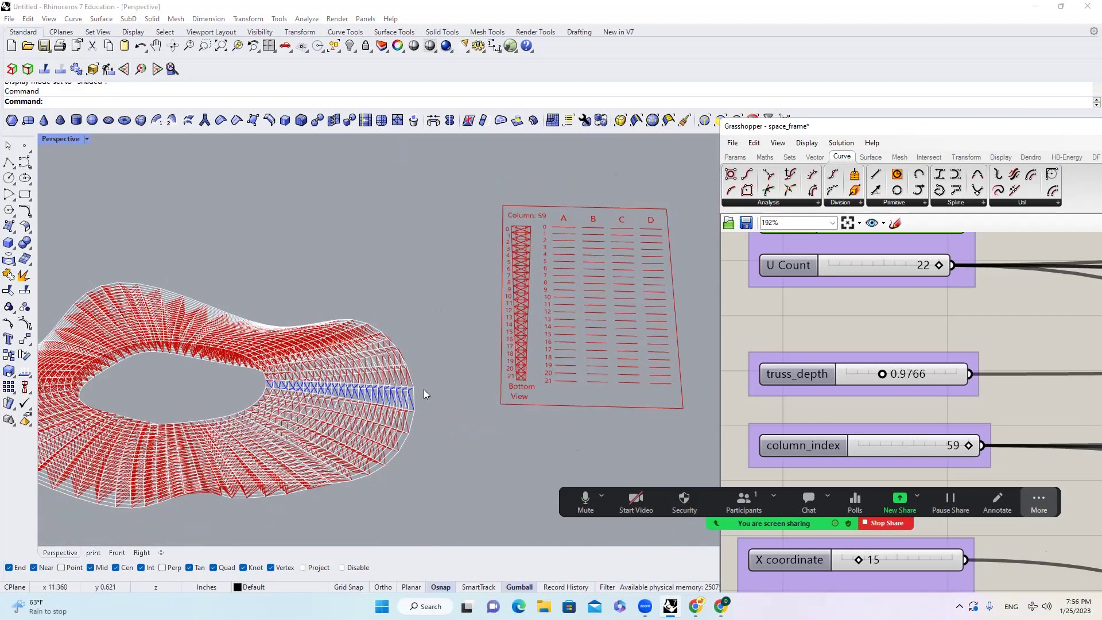
right_click_drag(514, 378, 327, 384)
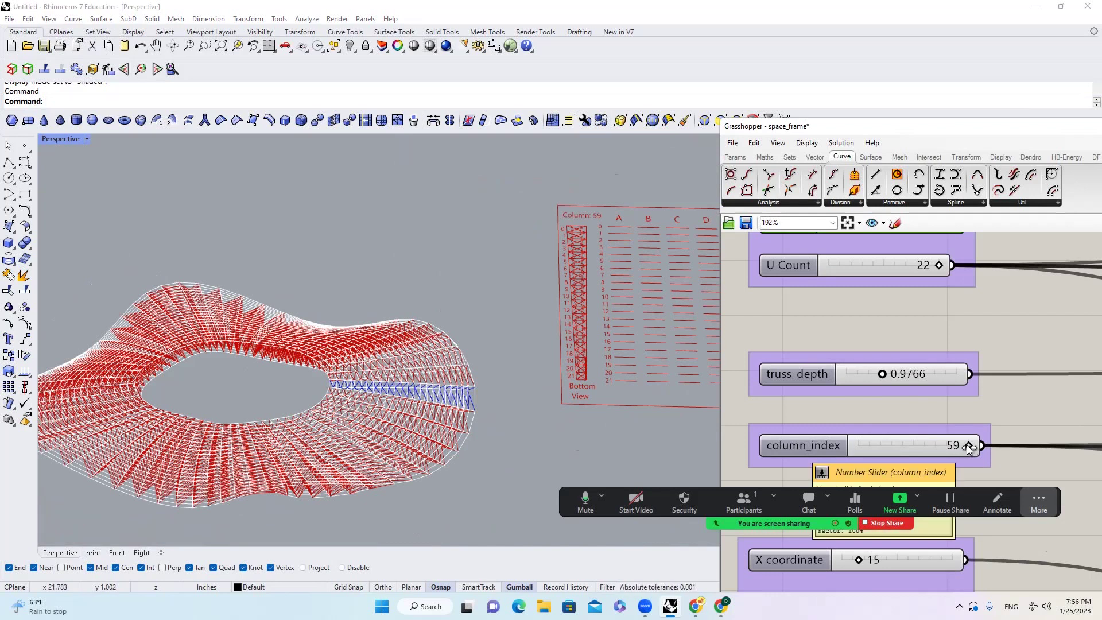
left_click_drag(961, 447, 842, 453)
scroll(426, 379, "down", 2)
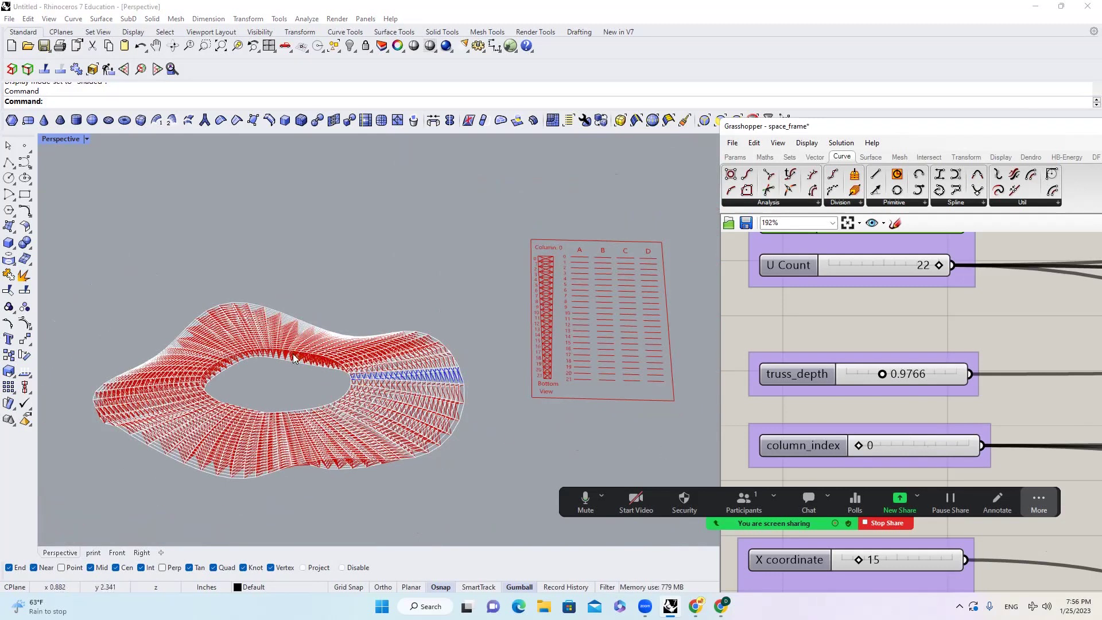
scroll(276, 359, "up", 2)
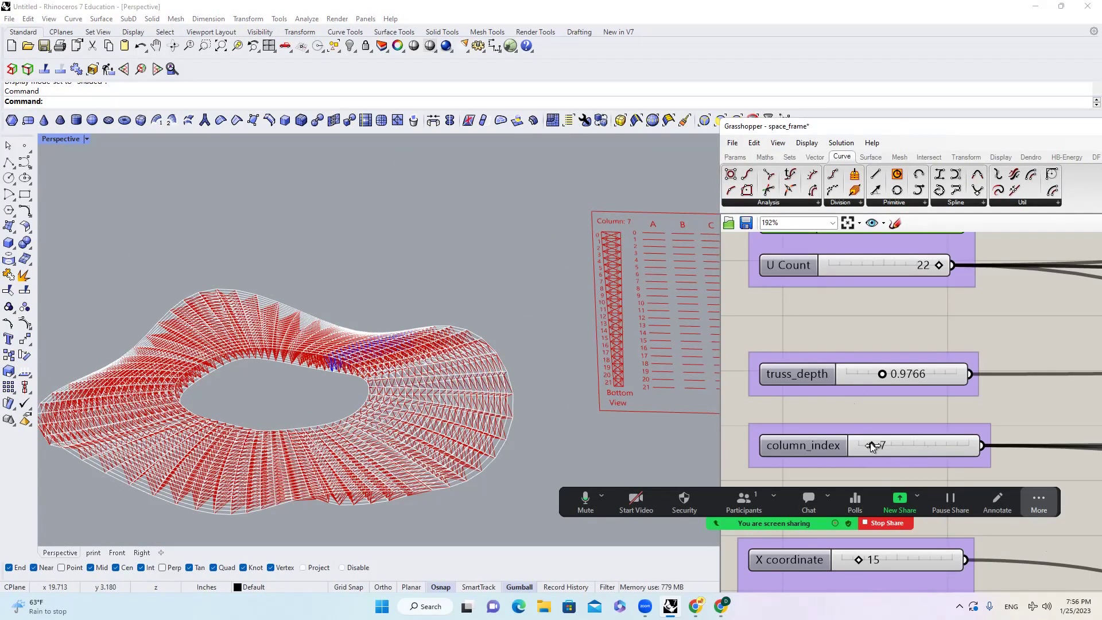
Set the column_index slider to 59 and check the highlighted column against the cutting sheet.
left_click_drag(870, 446, 996, 444)
mouse_move(526, 417)
right_mouse_down()
mouse_move(506, 410)
mouse_move(517, 403)
right_mouse_up()
scroll(417, 387, "down", 5)
scroll(562, 305, "up", 7)
scroll(408, 208, "down", 3)
Examine the cutting sheet's column title, bottom-view truss strip and member lines in columns A to D.
right_click_drag(463, 212, 472, 233)
scroll(435, 251, "up", 4)
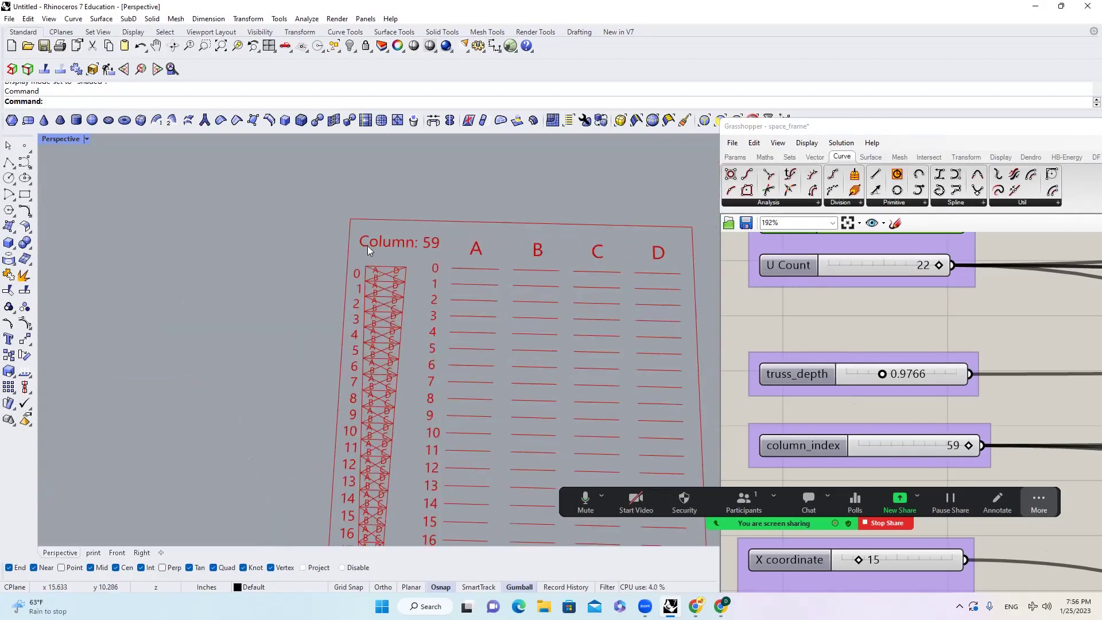
scroll(446, 244, "down", 3)
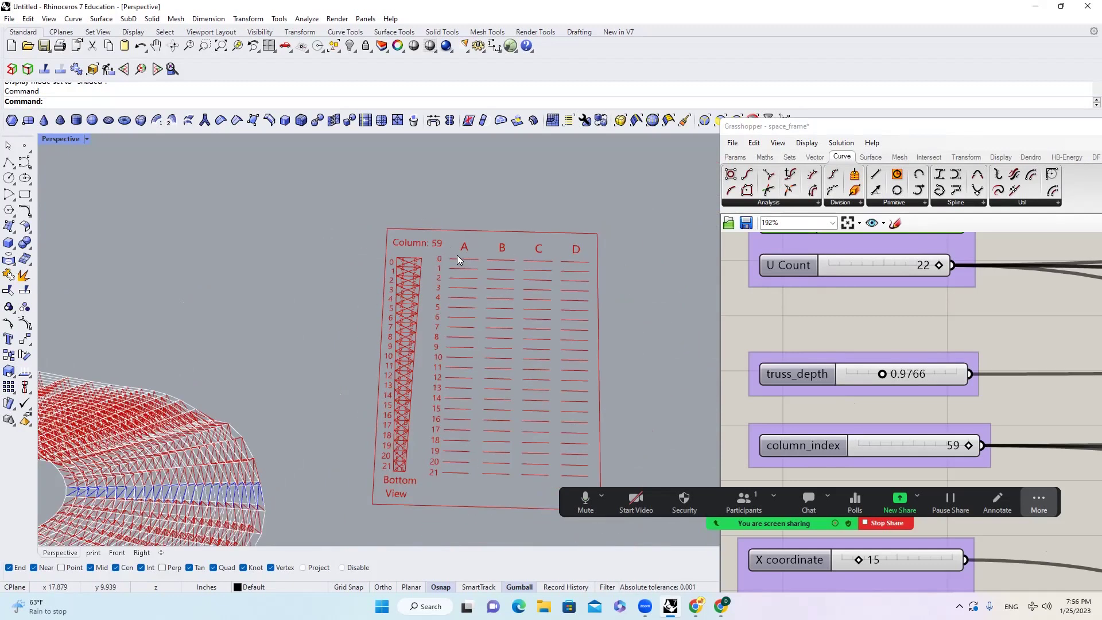
right_click_drag(457, 255, 462, 256)
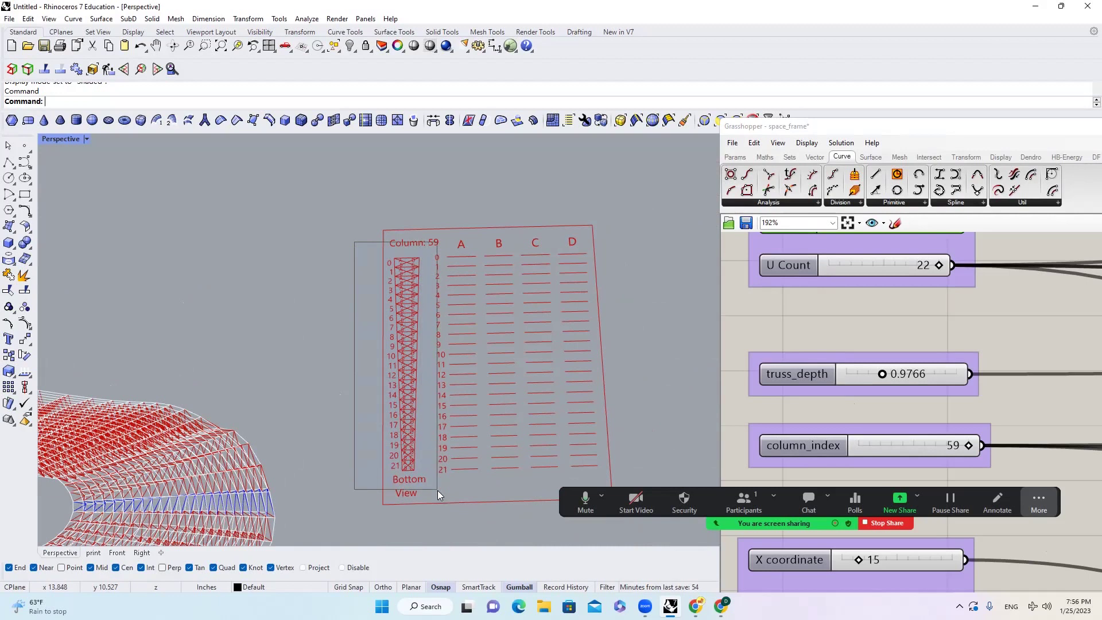
right_click_drag(436, 500, 428, 476)
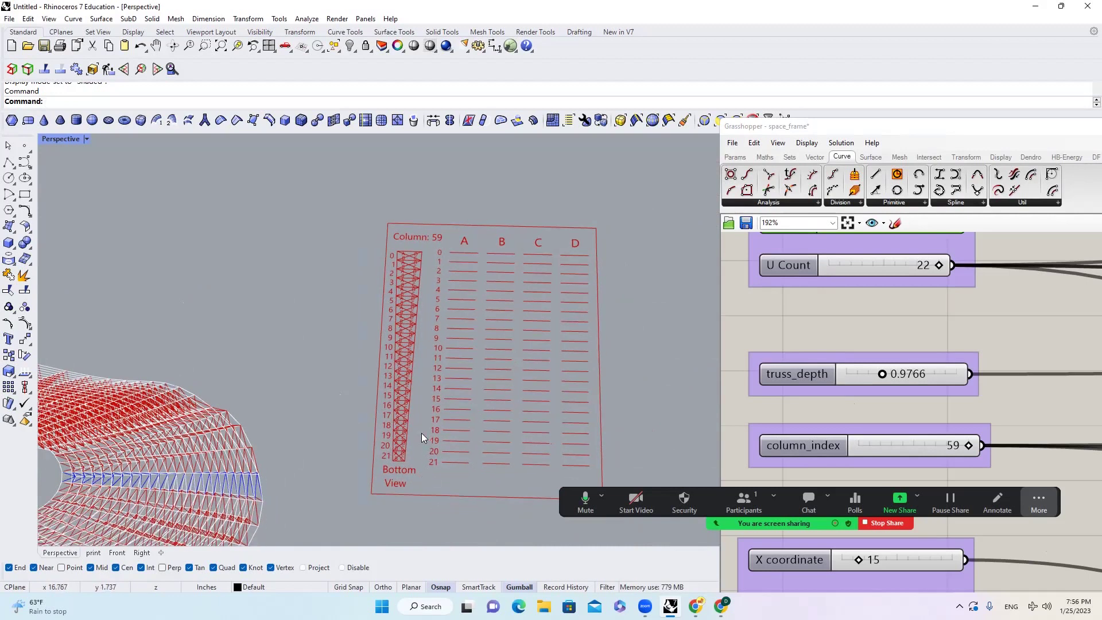
scroll(415, 385, "down", 5)
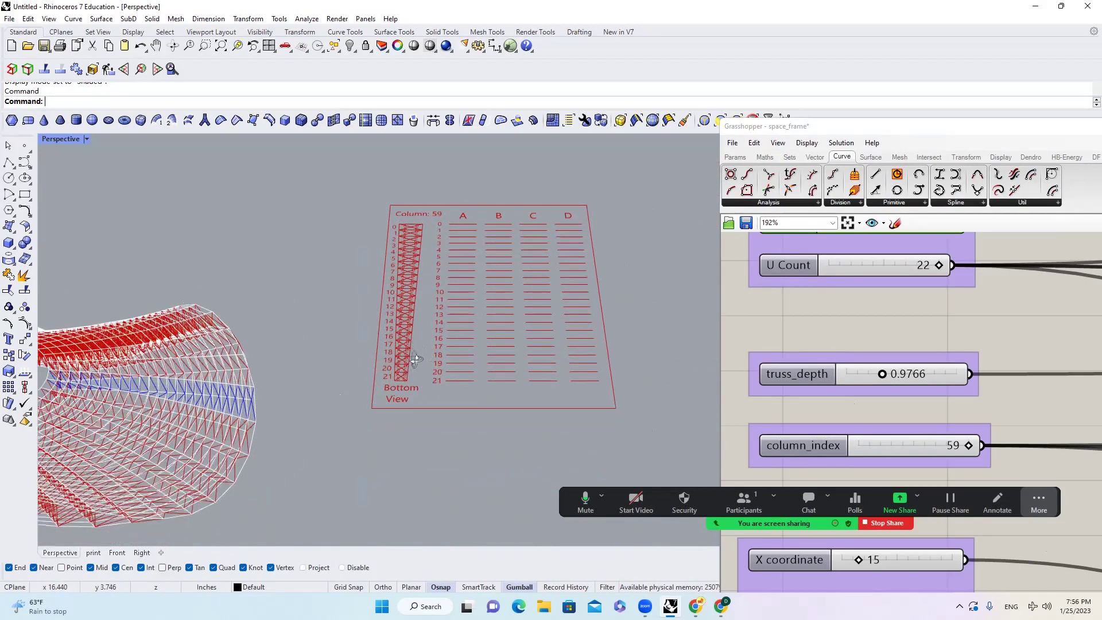
right_click_drag(457, 298, 491, 140)
Turn on the preview of the Loft component that feeds the surface parameter, keeping it selected.
scroll(920, 375, "down", 7)
right_click_drag(895, 241, 931, 372)
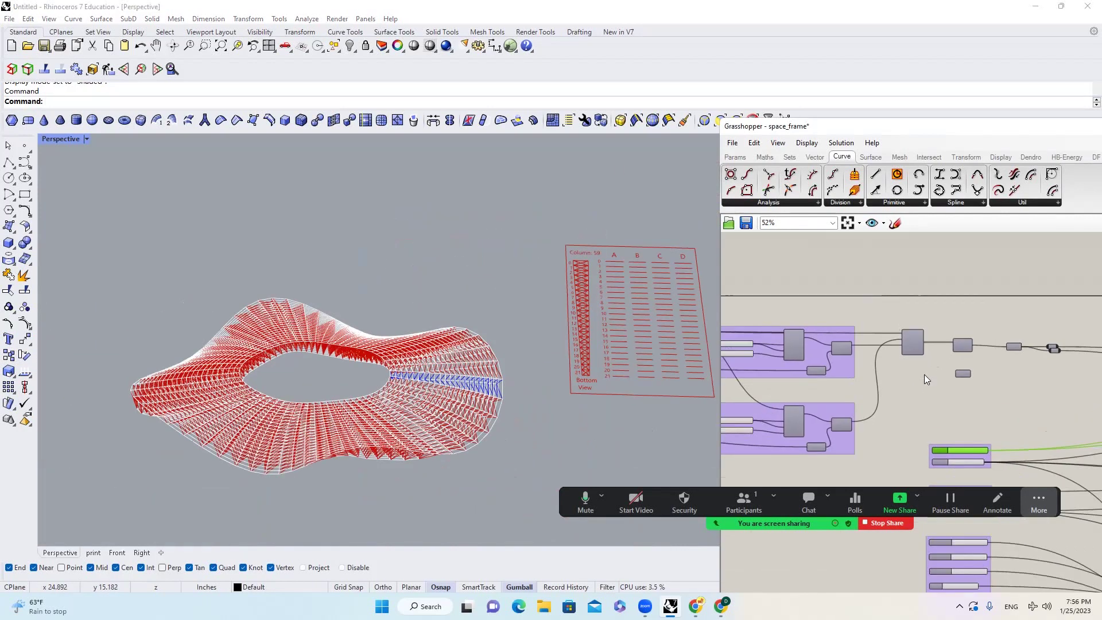
right_click_drag(1026, 362, 937, 371)
scroll(930, 370, "up", 6)
left_click(745, 389)
scroll(743, 388, "up", 1)
middle_click(744, 388)
left_click(759, 358)
left_click(741, 344)
right_click_drag(585, 386, 510, 298)
scroll(510, 297, "up", 4)
left_click_drag(748, 378, 794, 380)
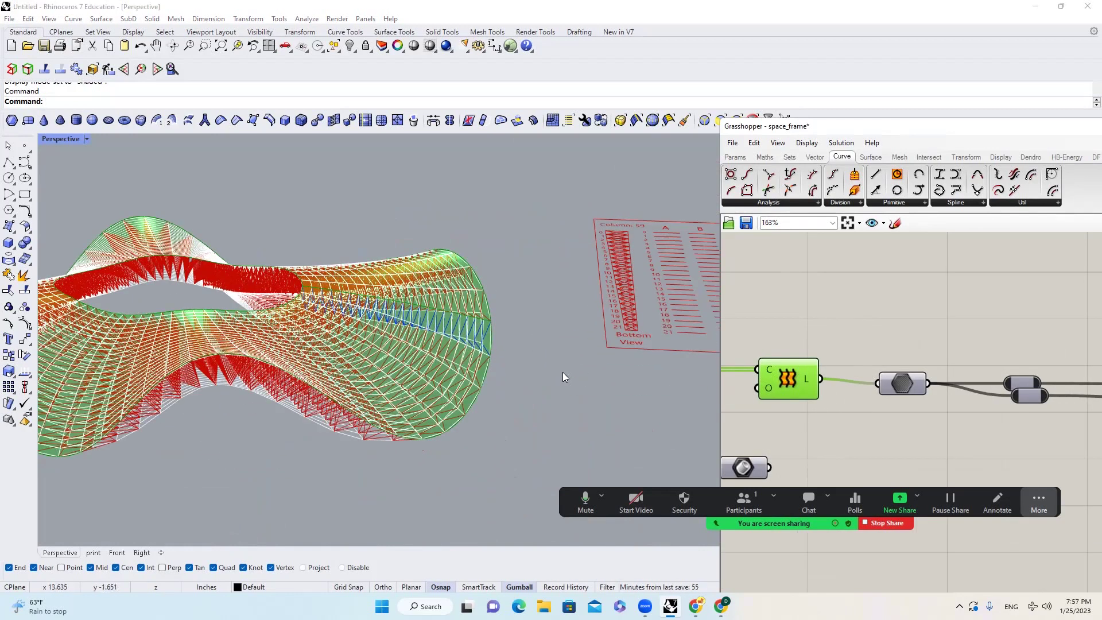
Examine how the space frame follows the lofted base surface around the highlighted column.
scroll(562, 377, "down", 2)
right_click_drag(510, 291, 569, 332)
scroll(500, 336, "up", 5)
scroll(500, 336, "down", 3)
scroll(526, 337, "down", 2)
scroll(512, 347, "up", 5)
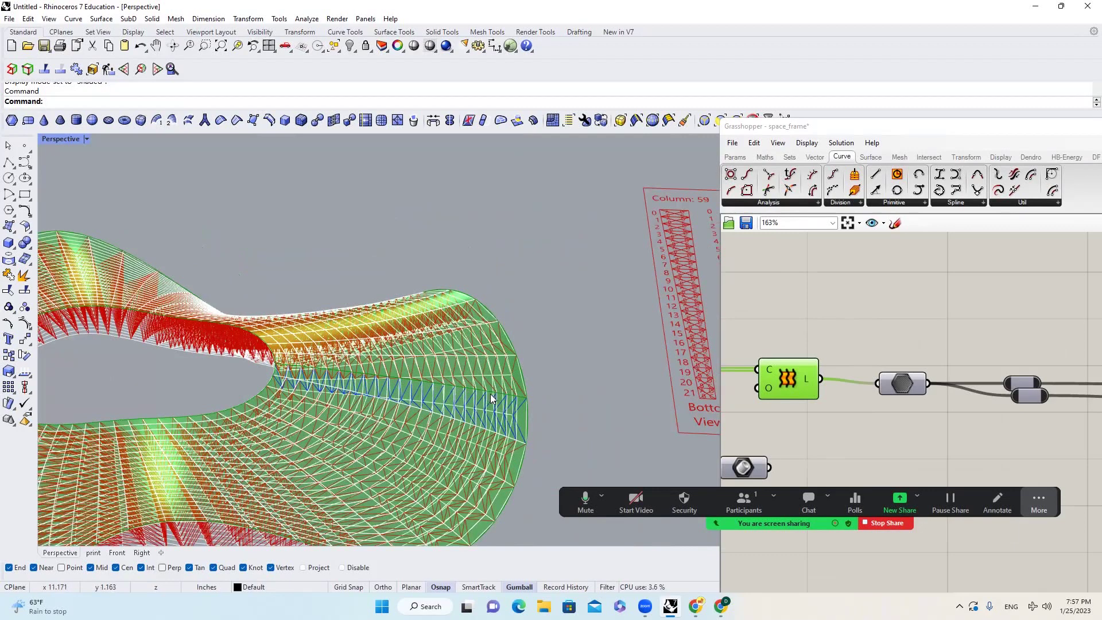
right_click_drag(505, 435, 509, 414)
scroll(512, 437, "down", 4)
scroll(512, 436, "up", 4)
scroll(491, 406, "down", 5)
Compare the highlighted column on the lofted surface with the bottom-view strip and rows of the cutting sheet.
right_click_drag(379, 295, 377, 327)
right_click_drag(674, 327, 528, 327, "shift")
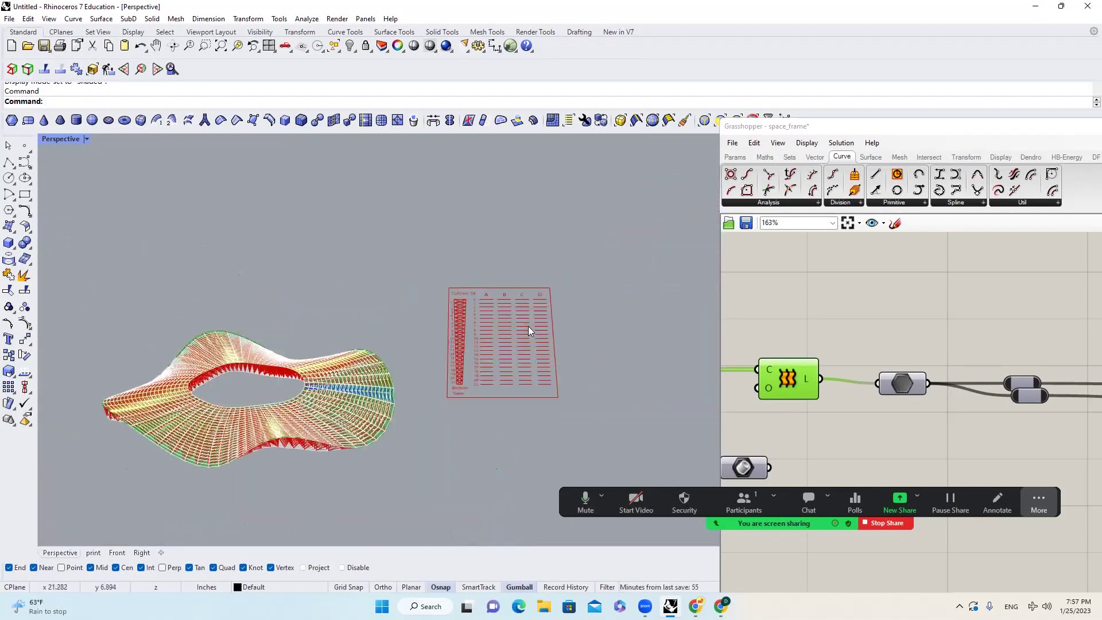
scroll(528, 331, "up", 2)
left_click_drag(342, 245, 561, 479)
scroll(489, 378, "down", 5)
scroll(299, 418, "up", 6)
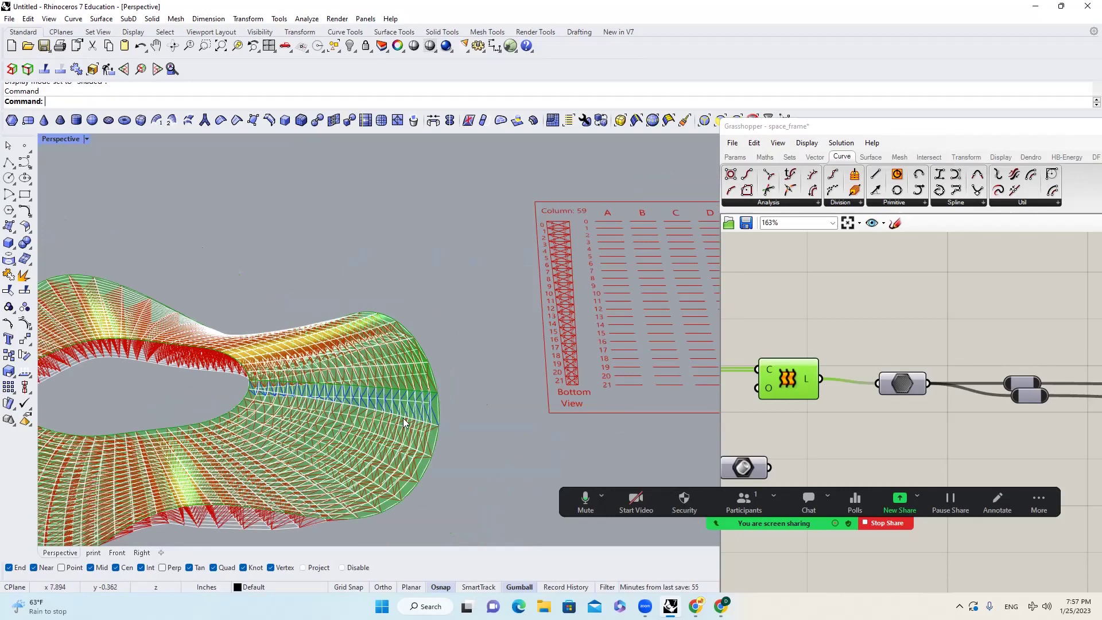
right_click_drag(406, 422, 418, 407)
scroll(411, 412, "down", 5)
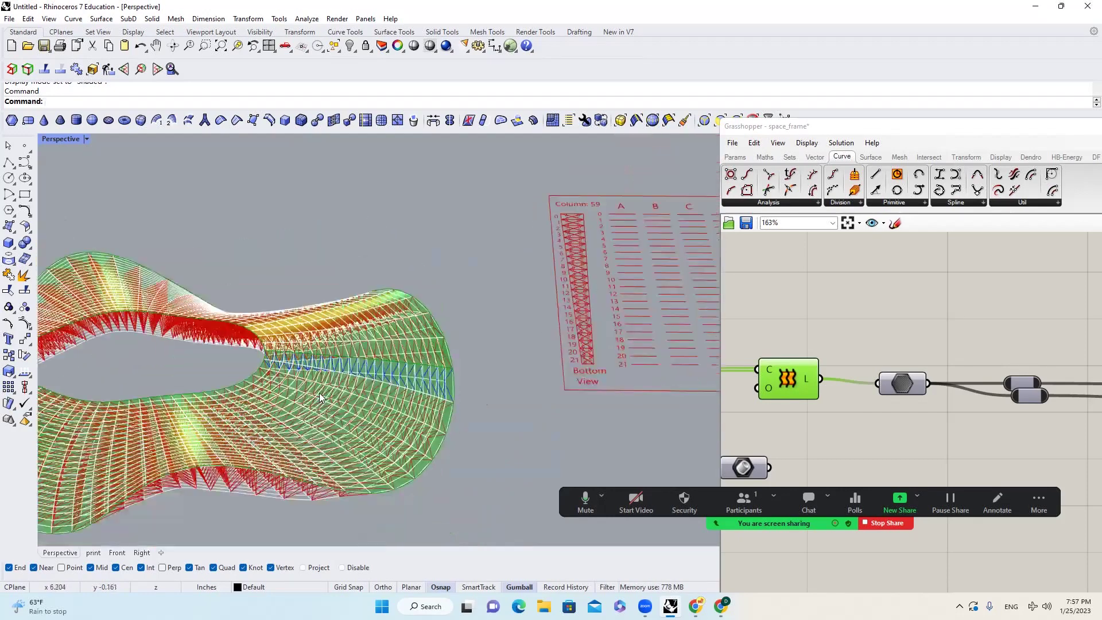
scroll(511, 341, "up", 5)
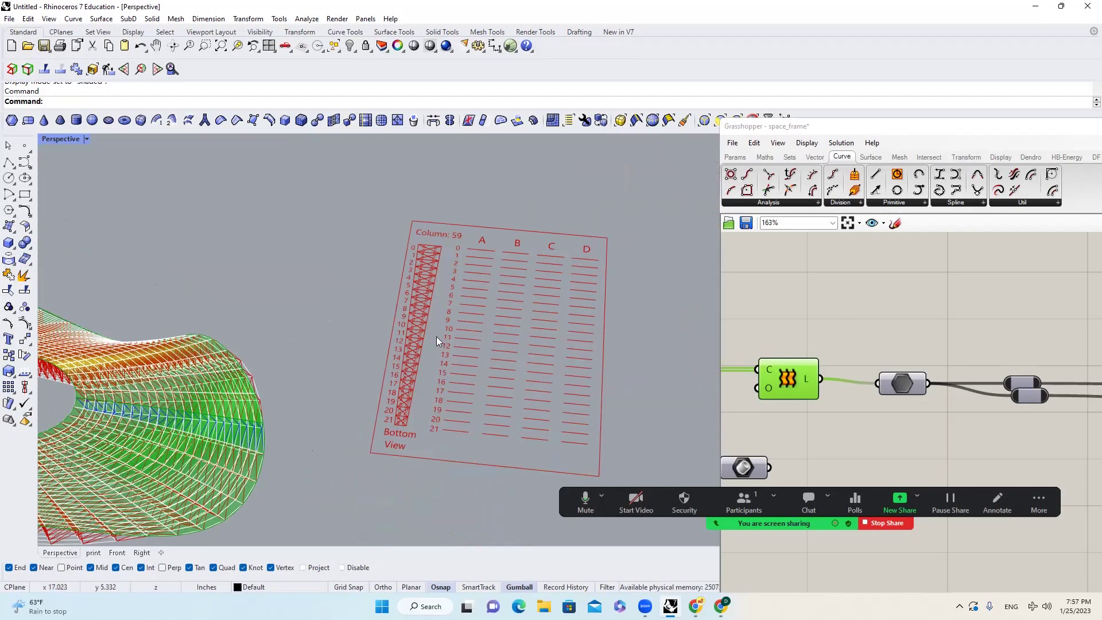
right_click_drag(468, 322, 483, 325)
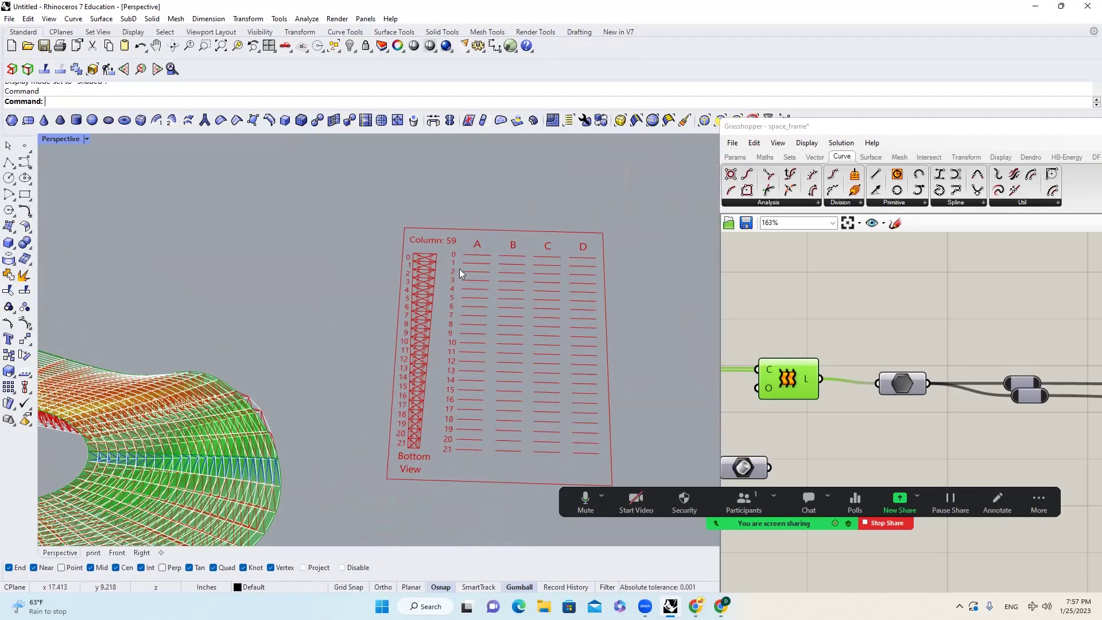
scroll(459, 279, "down", 3)
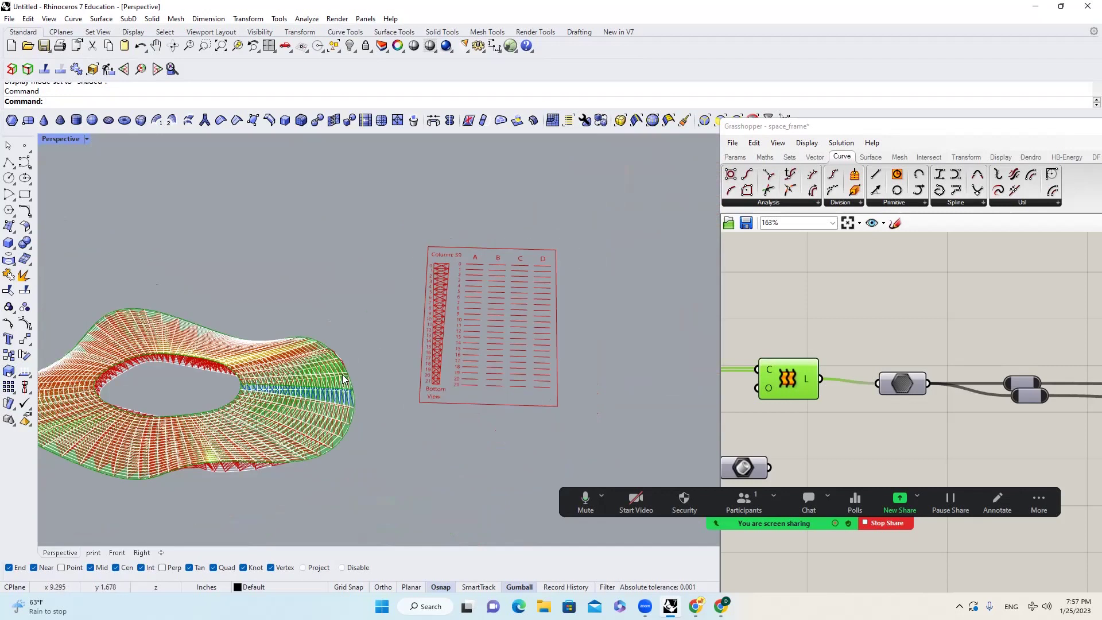
Examine the underside of the space frame to see the highlighted column's truss from below the lofted surface.
scroll(454, 370, "down", 2)
right_click_drag(343, 394, 383, 368)
scroll(382, 368, "down", 5)
scroll(406, 202, "up", 5)
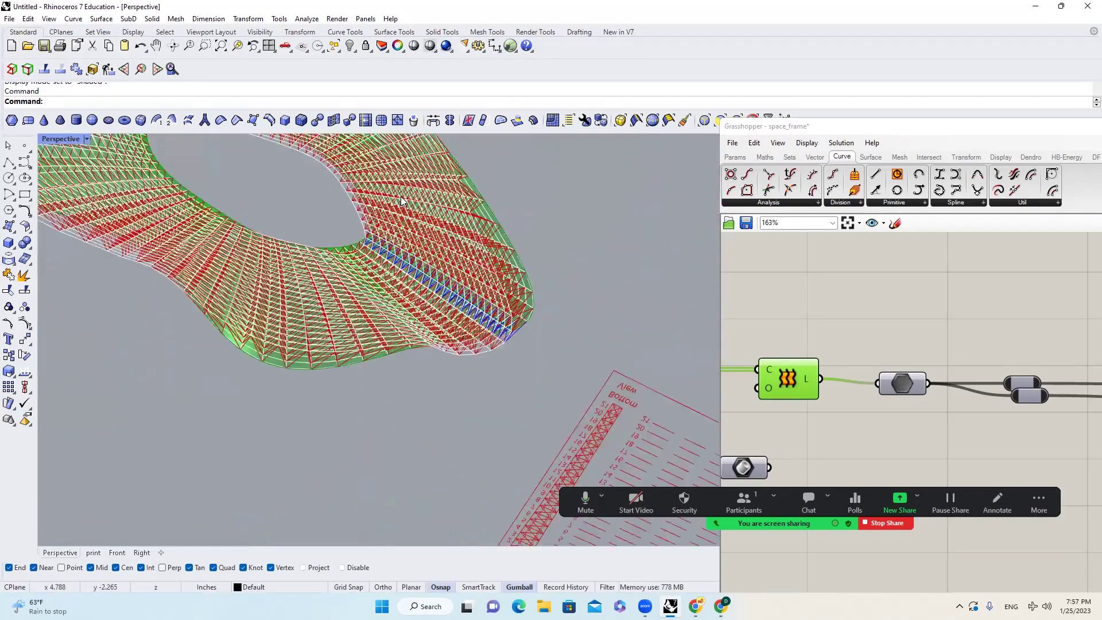
right_click_drag(457, 206, 507, 364)
scroll(820, 320, "down", 5)
Select the Custom Preview component fed by the colour picker to identify the frame members it displays.
scroll(968, 329, "down", 5)
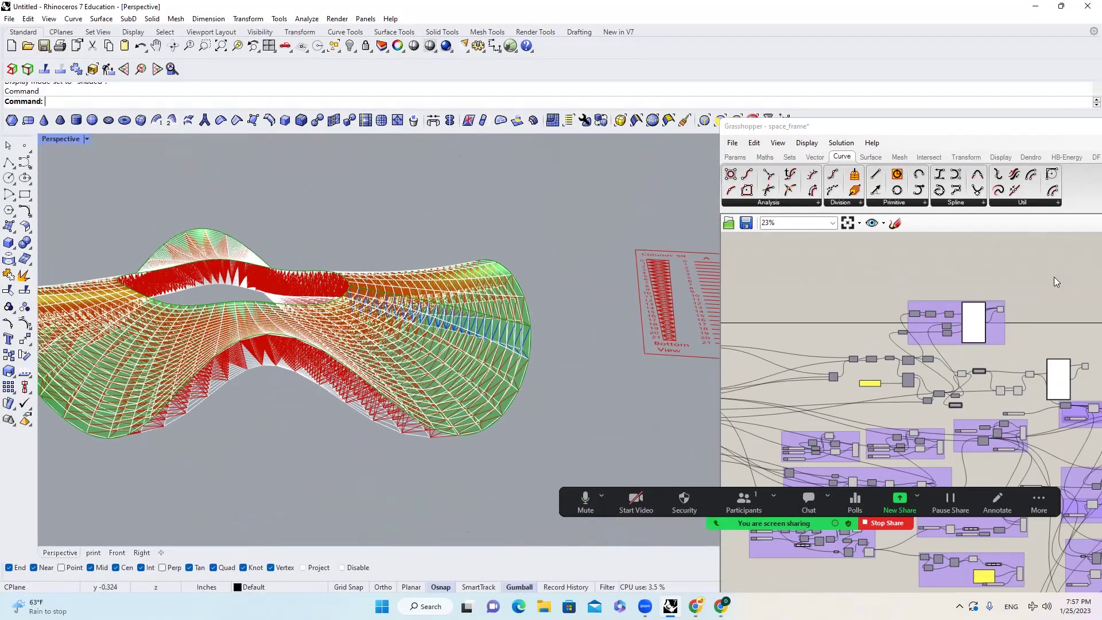
scroll(1008, 303, "up", 5)
left_click(930, 315)
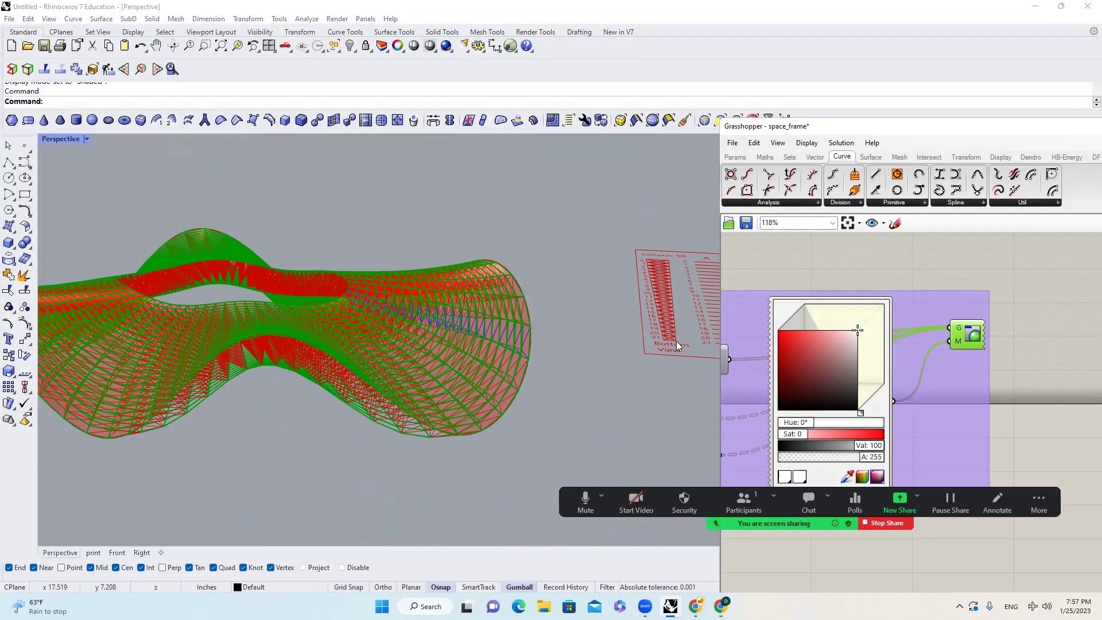
left_click(930, 315)
right_click_drag(930, 315, 885, 298)
Examine the components that feed the colour picker and Custom Preview group in the definition.
scroll(915, 311, "down", 4)
scroll(919, 313, "up", 4)
scroll(959, 314, "down", 7)
right_click_drag(1077, 357, 991, 365)
scroll(991, 365, "up", 4)
right_click_drag(924, 368, 994, 366)
right_click_drag(884, 356, 1031, 430)
right_click_drag(846, 325, 936, 325)
scroll(1013, 333, "up", 3)
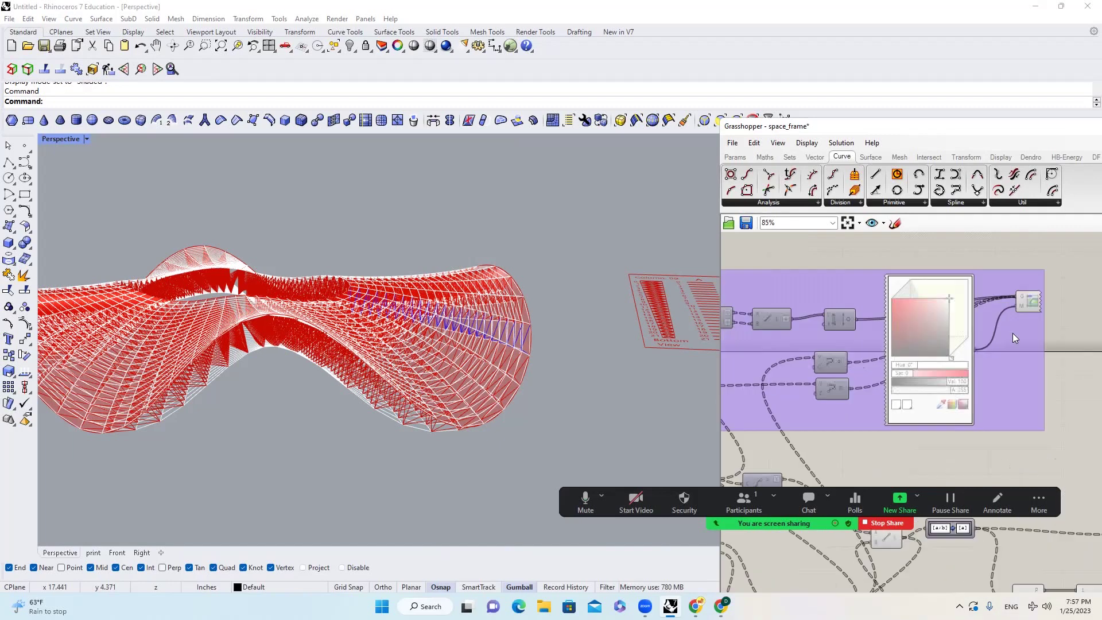
Turn off the preview of the Custom Preview component that displays the space frame's members.
left_click(1032, 309)
right_click_drag(500, 321, 471, 361)
scroll(504, 308, "up", 3)
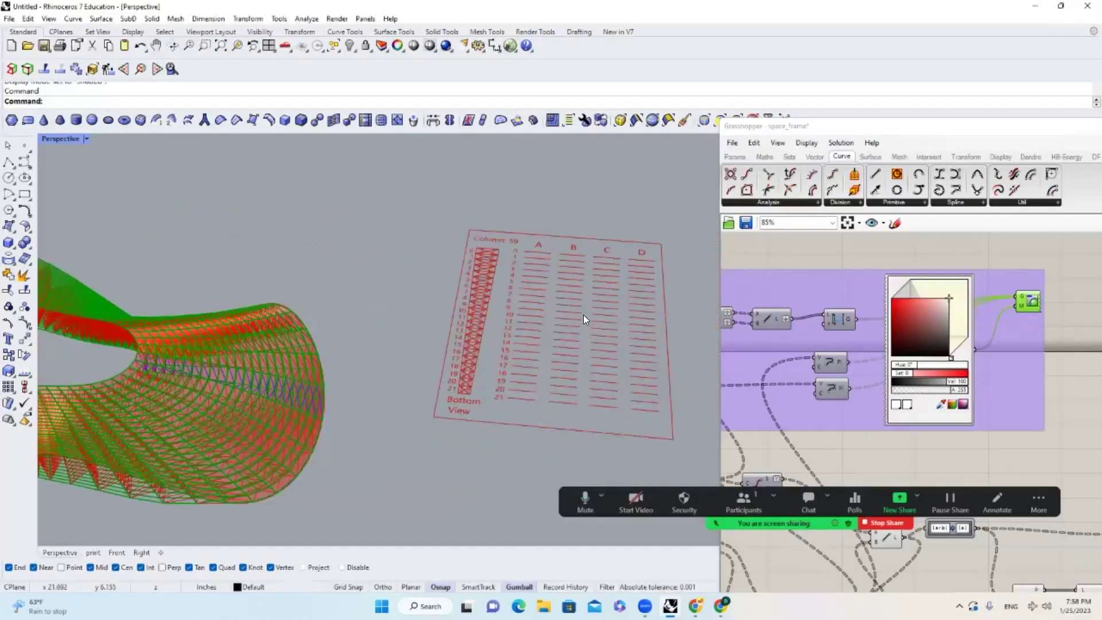
scroll(504, 307, "down", 3)
right_click_drag(504, 308, 614, 333)
middle_click(1027, 303)
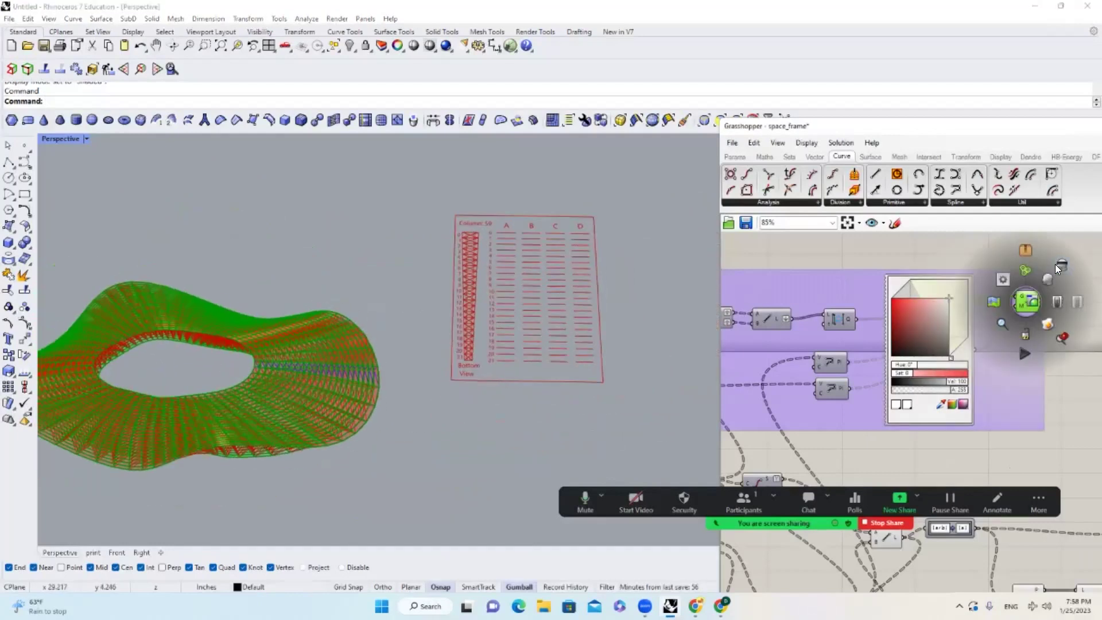
left_click(1055, 264)
Compare the cutting sheet's column number, bottom-view strip and rows under A to D with the highlighted column on the frame.
right_click_drag(556, 307, 480, 188)
scroll(480, 188, "up", 2)
scroll(479, 201, "up", 3)
scroll(501, 210, "down", 6)
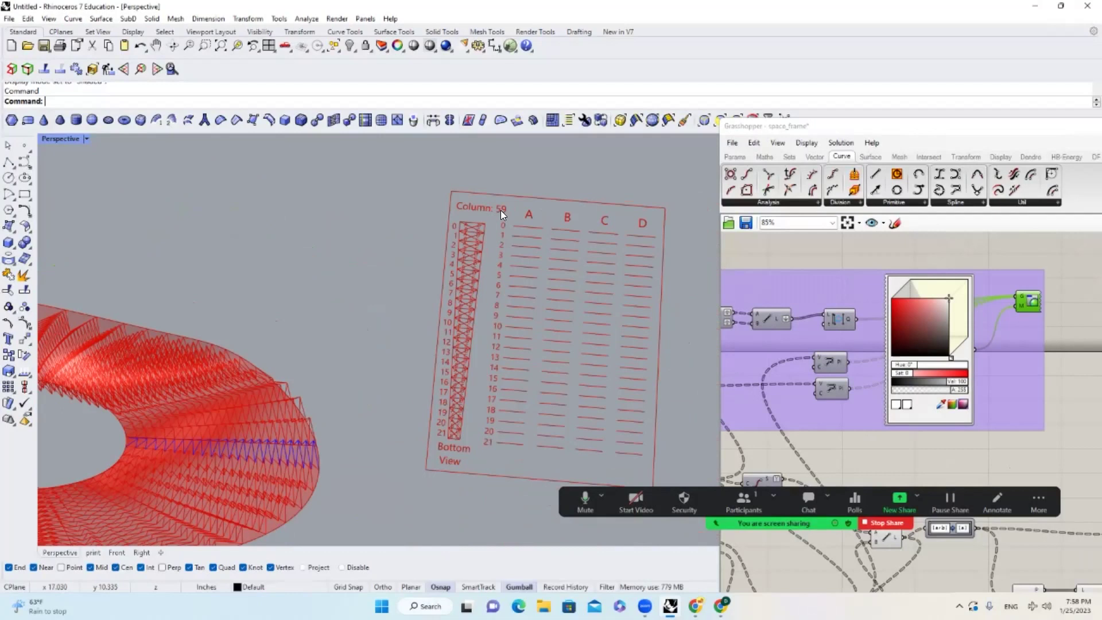
scroll(327, 373, "up", 3)
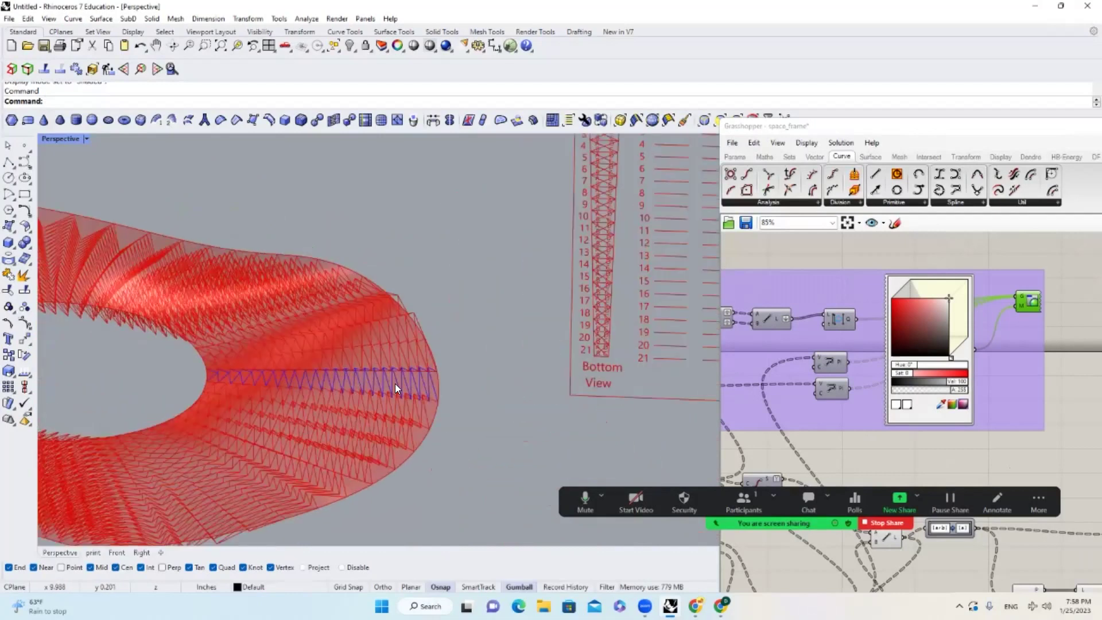
scroll(396, 386, "down", 2)
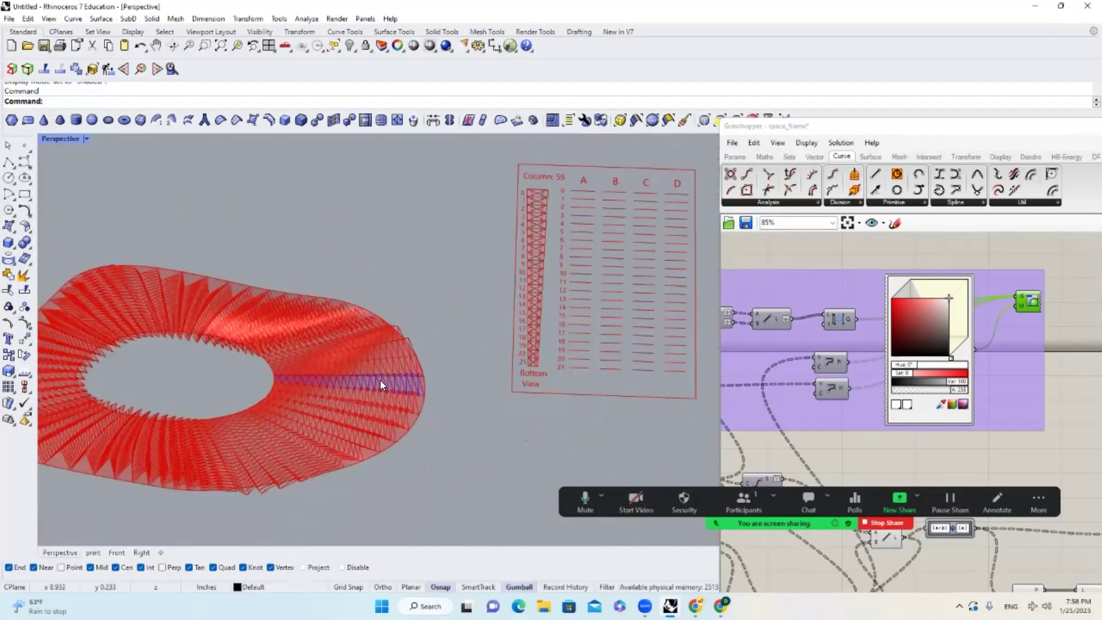
right_click_drag(382, 377, 380, 373)
scroll(471, 293, "down", 2)
scroll(611, 241, "up", 4)
right_click_drag(609, 212, 607, 223)
scroll(499, 230, "up", 2)
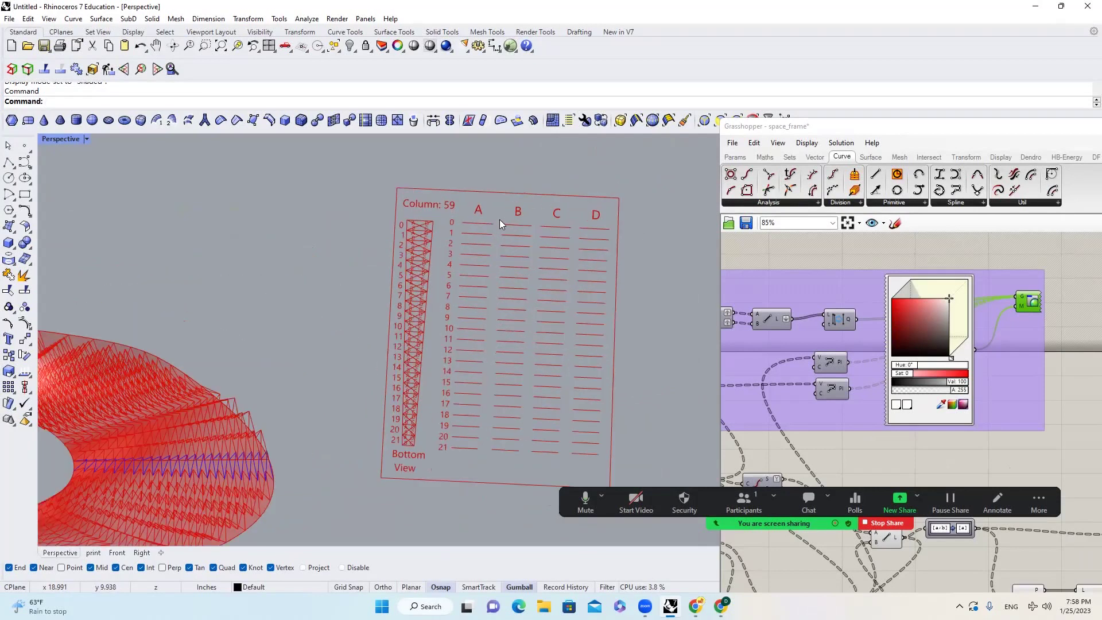
Examine the triangular truss members of the highlighted column from the underside of the space frame.
scroll(499, 219, "down", 4)
right_click_drag(446, 320, 486, 363)
scroll(455, 300, "up", 3)
scroll(483, 286, "up", 7)
scroll(486, 284, "down", 3)
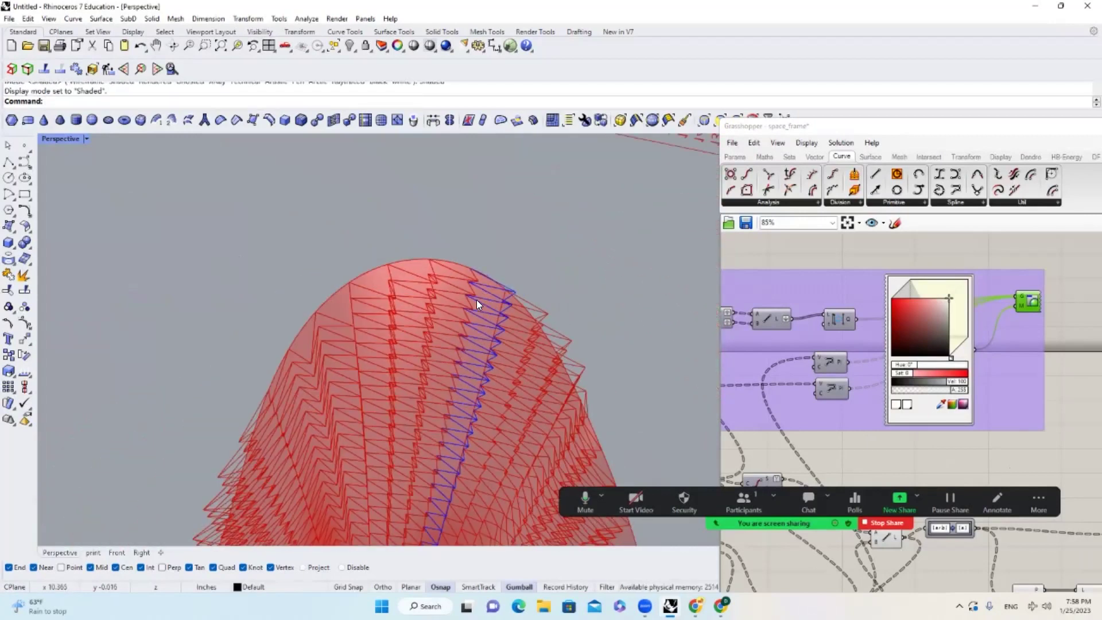
scroll(488, 287, "up", 2)
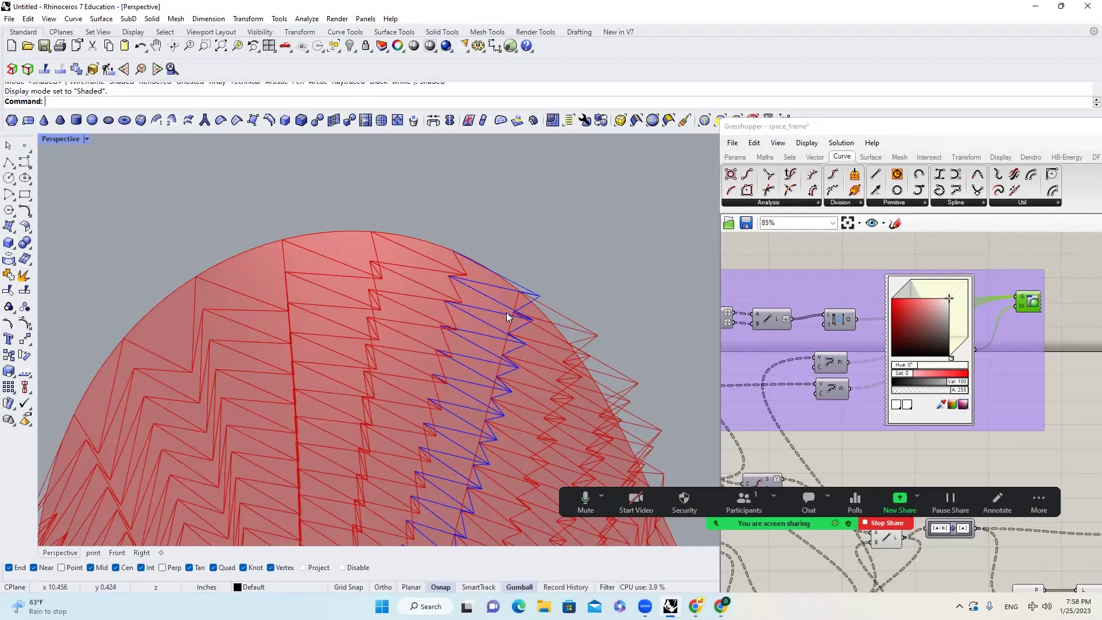
scroll(480, 293, "down", 5)
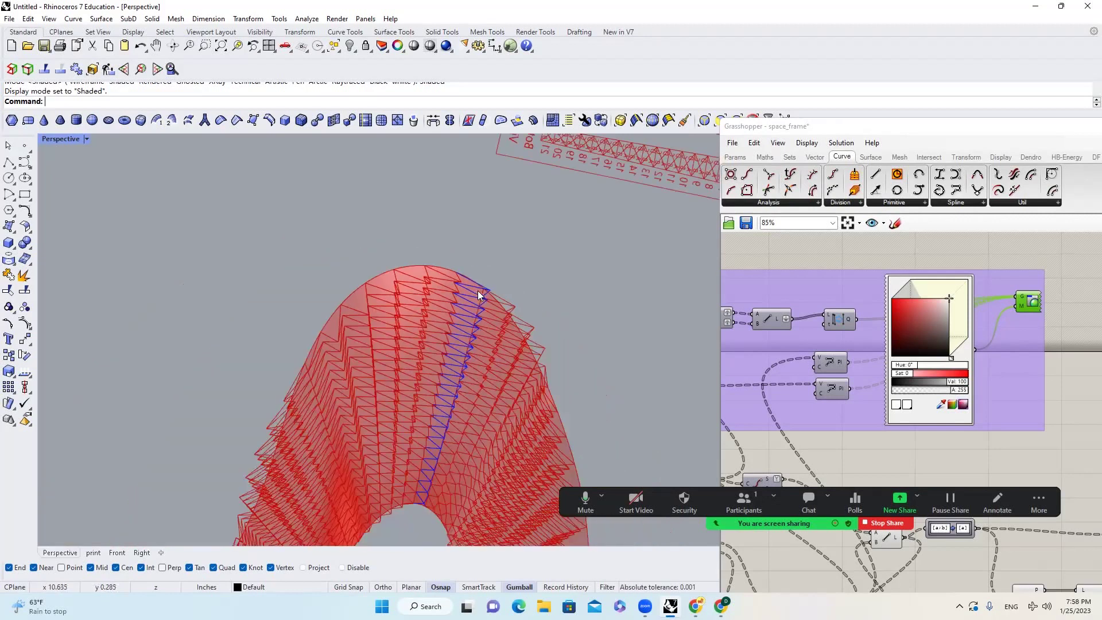
Examine how the A, B, C and D labels mark the members of each module in the cutting sheet's bottom-view strip.
right_click_drag(500, 312, 521, 260)
scroll(430, 239, "up", 8)
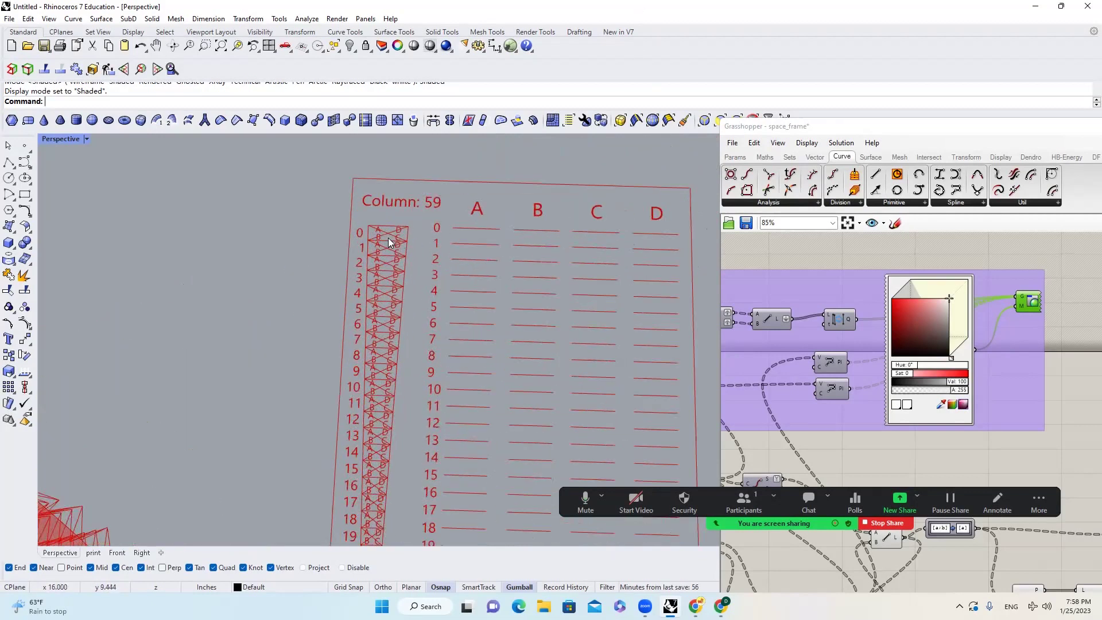
scroll(379, 232, "up", 1)
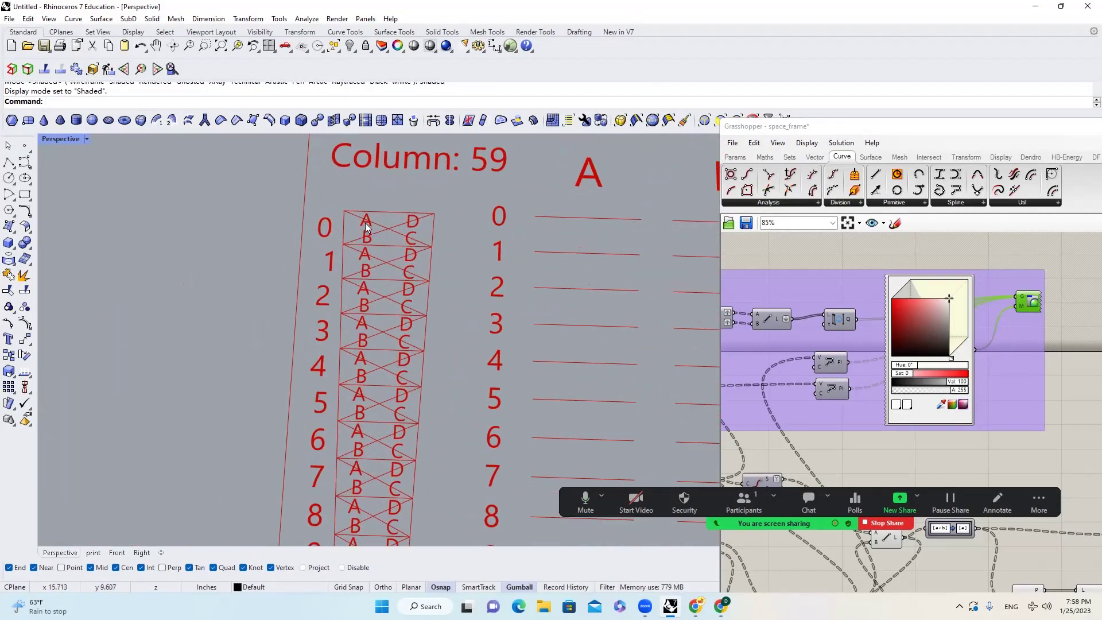
scroll(423, 212, "down", 3)
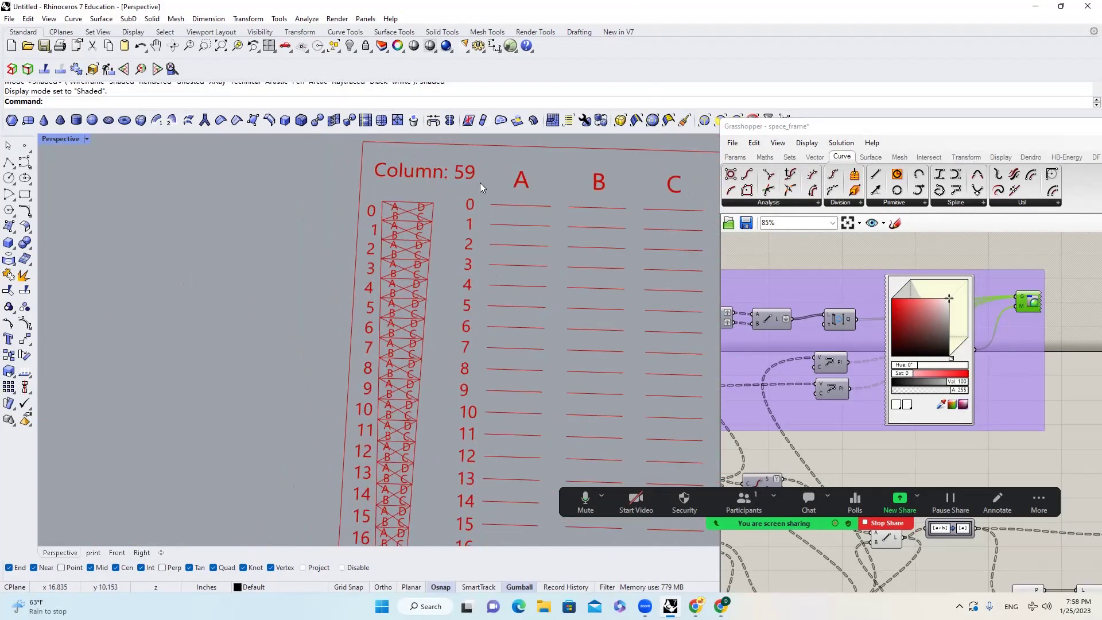
scroll(614, 192, "down", 1)
scroll(511, 181, "down", 4)
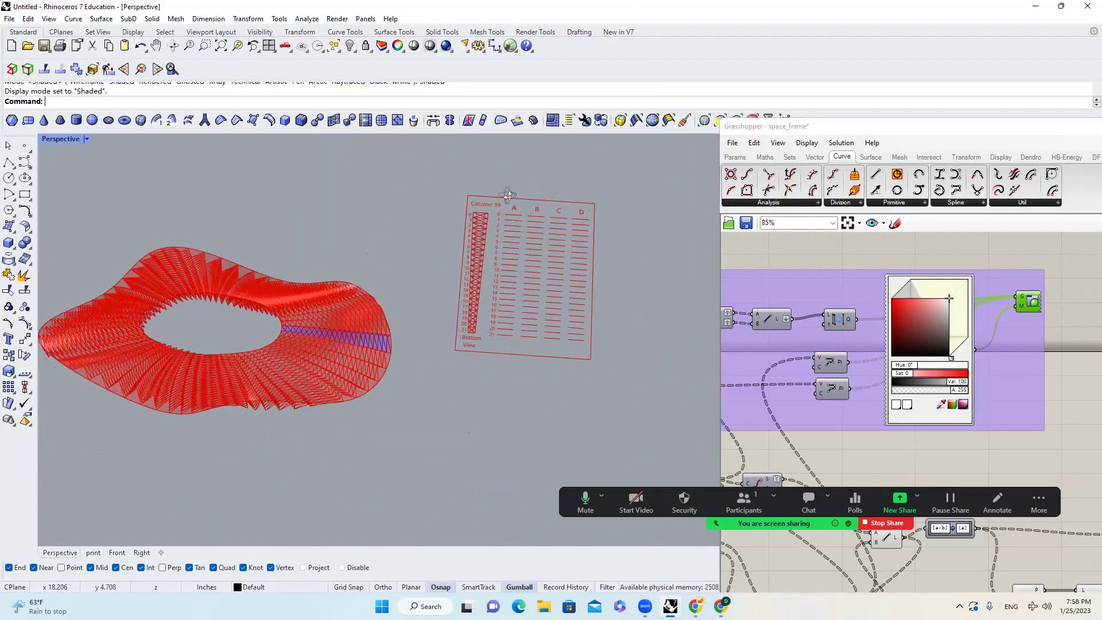
Trace the members of the highlighted column's end module with freehand annotation strokes, and clear the strokes.
right_click_drag(504, 187, 457, 347)
scroll(488, 424, "up", 10)
scroll(422, 335, "up", 3)
right_click_drag(365, 355, 367, 347)
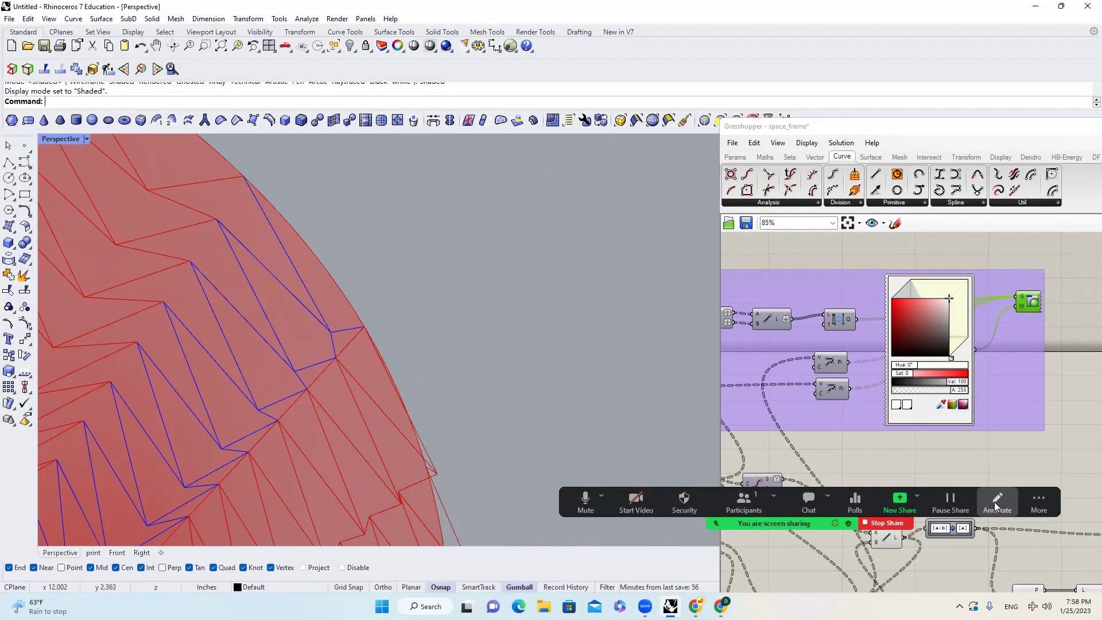
left_click_drag(240, 186, 237, 202)
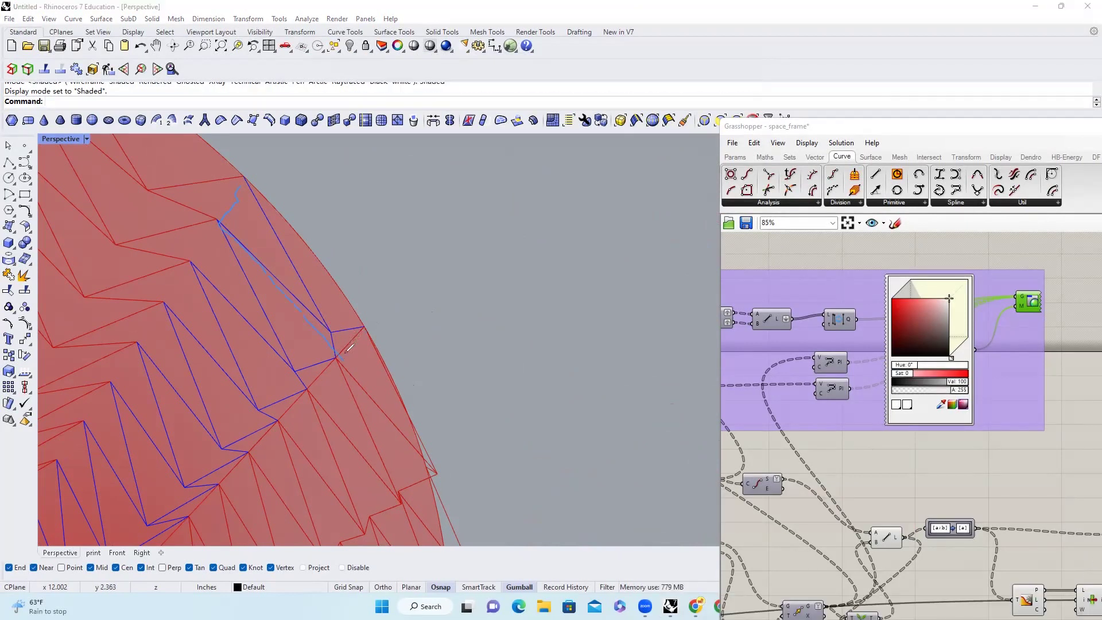
left_click_drag(276, 205, 352, 296)
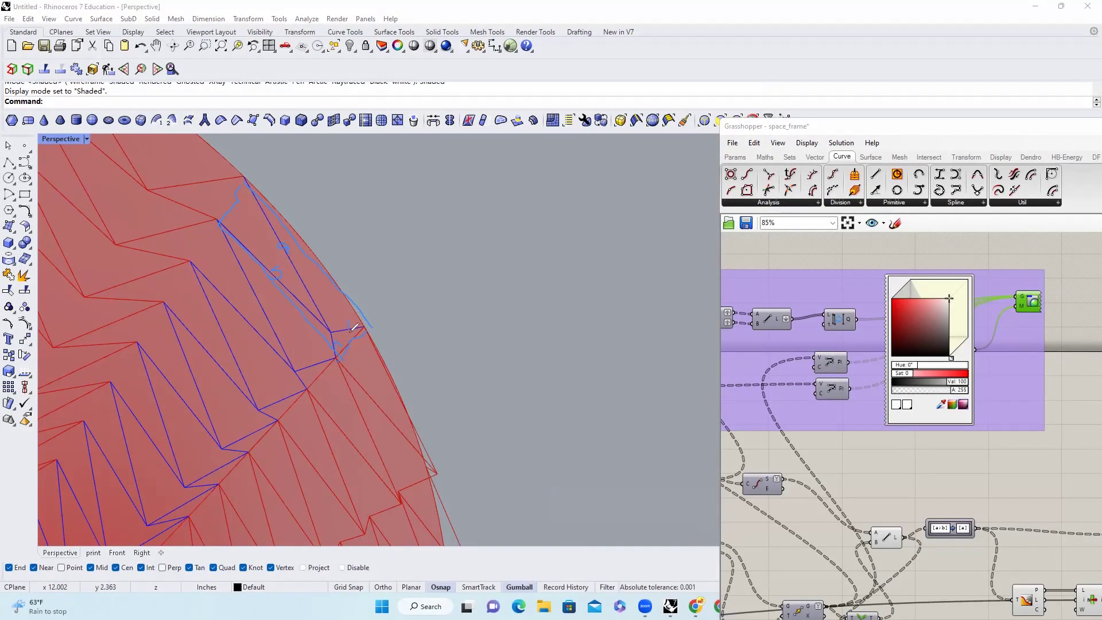
left_click_drag(358, 320, 486, 379)
key("ctrl+z")
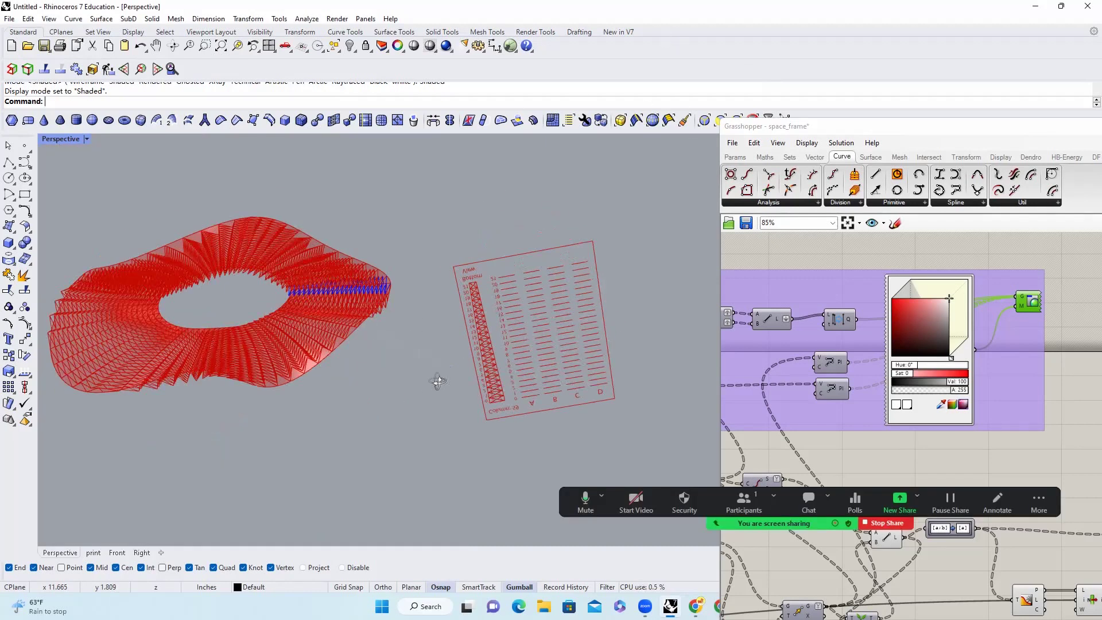
Examine the whole space frame beside its cutting sheet, including the member rows under A to D.
mouse_move(437, 381)
right_mouse_down()
mouse_move(484, 319)
mouse_move(483, 260)
mouse_move(467, 295)
mouse_move(476, 321)
mouse_move(552, 459)
right_mouse_up()
scroll(504, 325, "down", 7)
scroll(473, 392, "up", 5)
right_click_drag(473, 391, 530, 411)
scroll(509, 423, "up", 4)
scroll(618, 441, "down", 4)
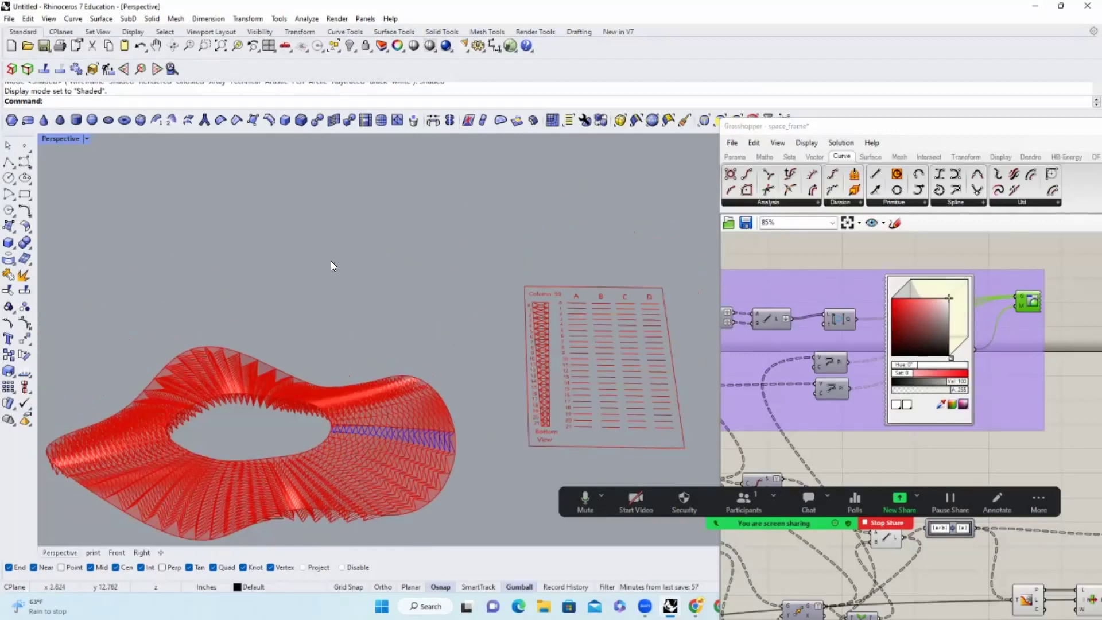
scroll(334, 266, "down", 5)
scroll(486, 292, "up", 7)
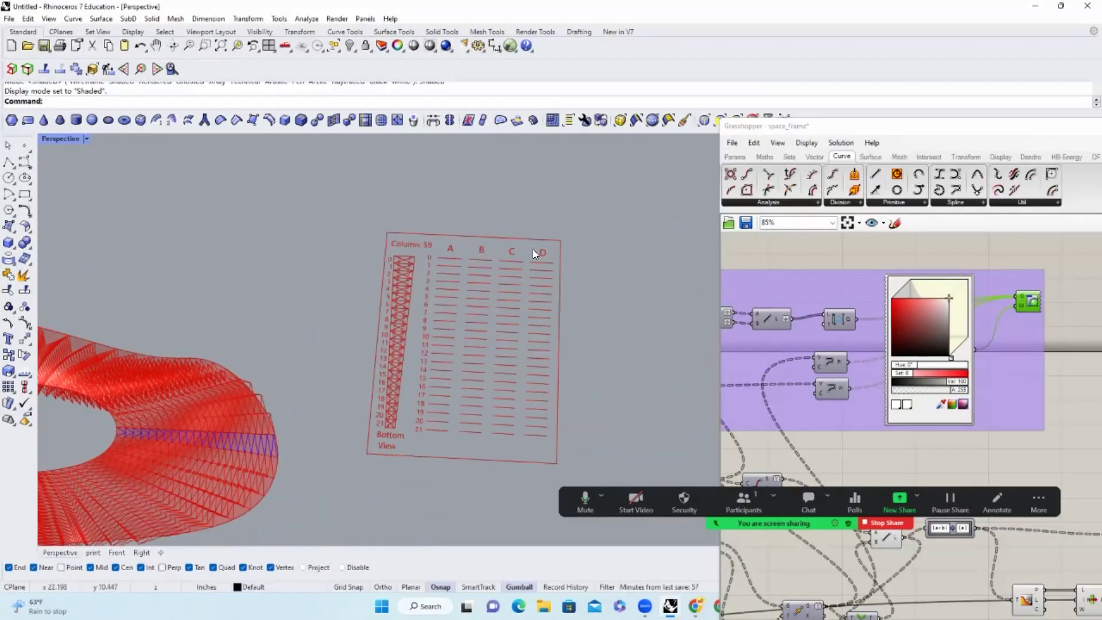
scroll(532, 249, "down", 3)
right_click_drag(589, 285, 631, 296)
Set the column_index slider to 27 and inspect the highlighted column from below.
scroll(932, 339, "down", 7)
right_click_drag(933, 338, 985, 310)
right_click_drag(821, 346, 913, 345)
scroll(777, 330, "up", 5)
scroll(862, 427, "up", 8)
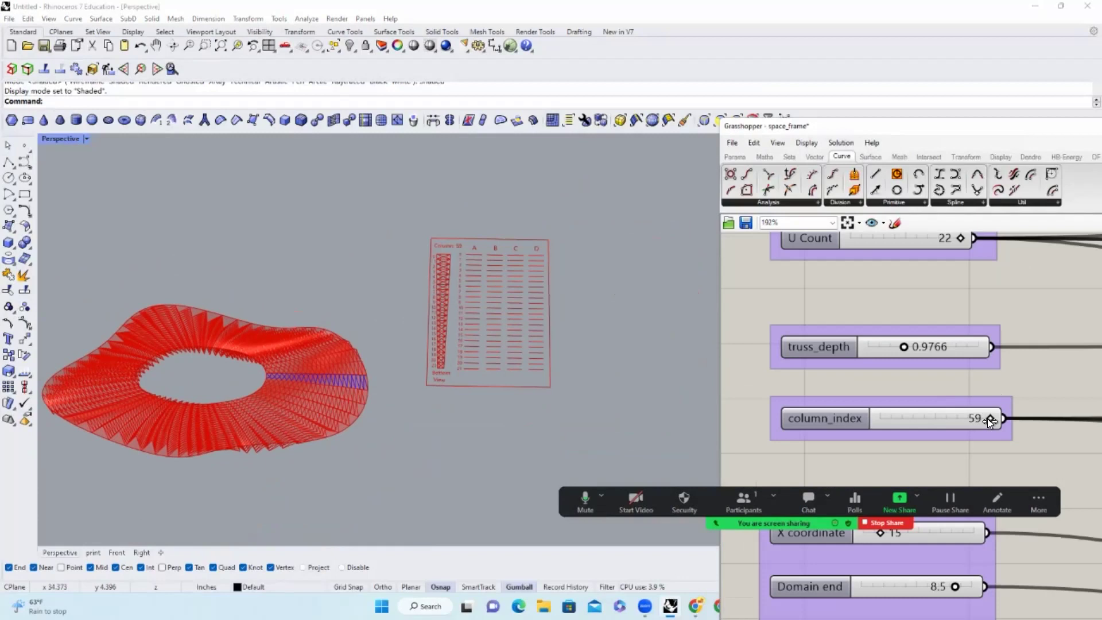
scroll(419, 331, "down", 5)
scroll(304, 356, "up", 14)
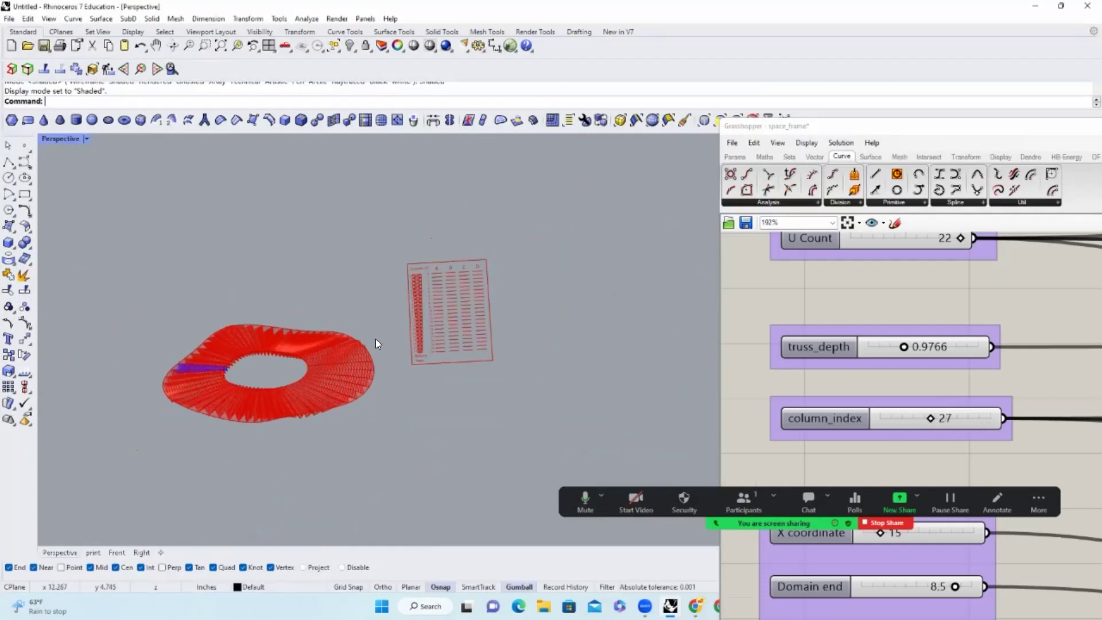
scroll(425, 339, "down", 4)
right_click_drag(425, 339, 471, 238)
right_click_drag(441, 155, 431, 162)
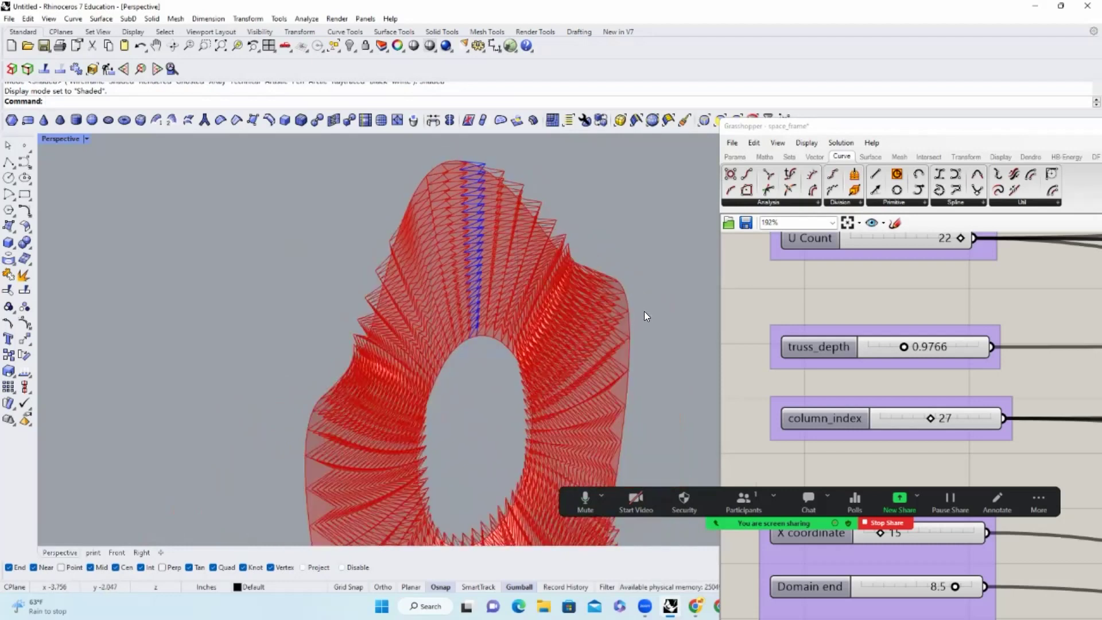
Bake the highlighted column's curves from the tree branch component that feeds the blue colour preview.
scroll(827, 312, "down", 10)
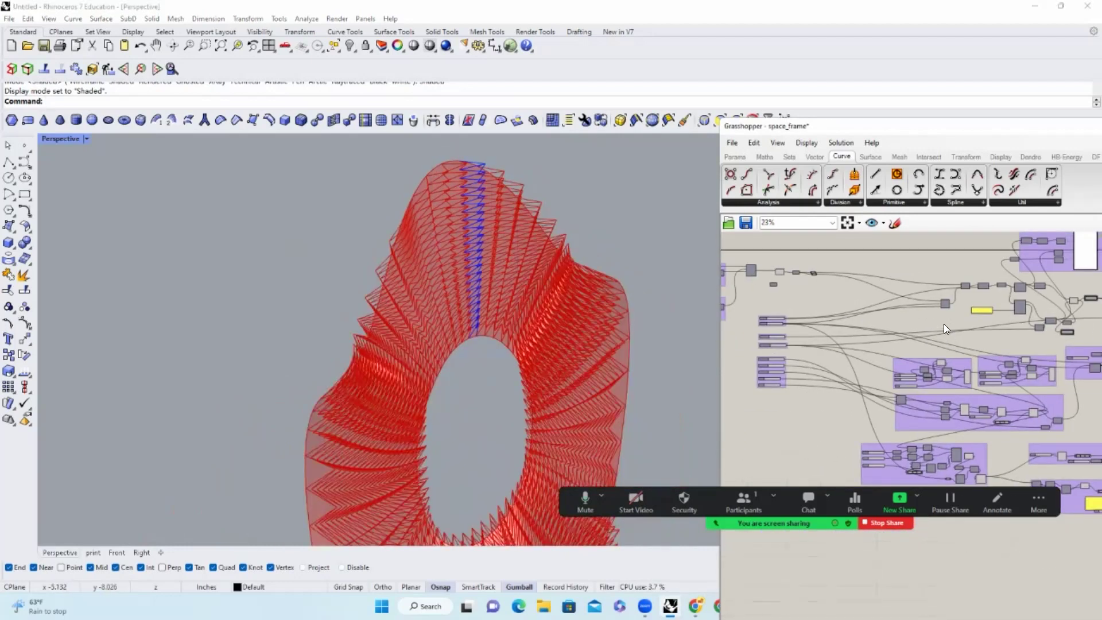
scroll(942, 326, "up", 6)
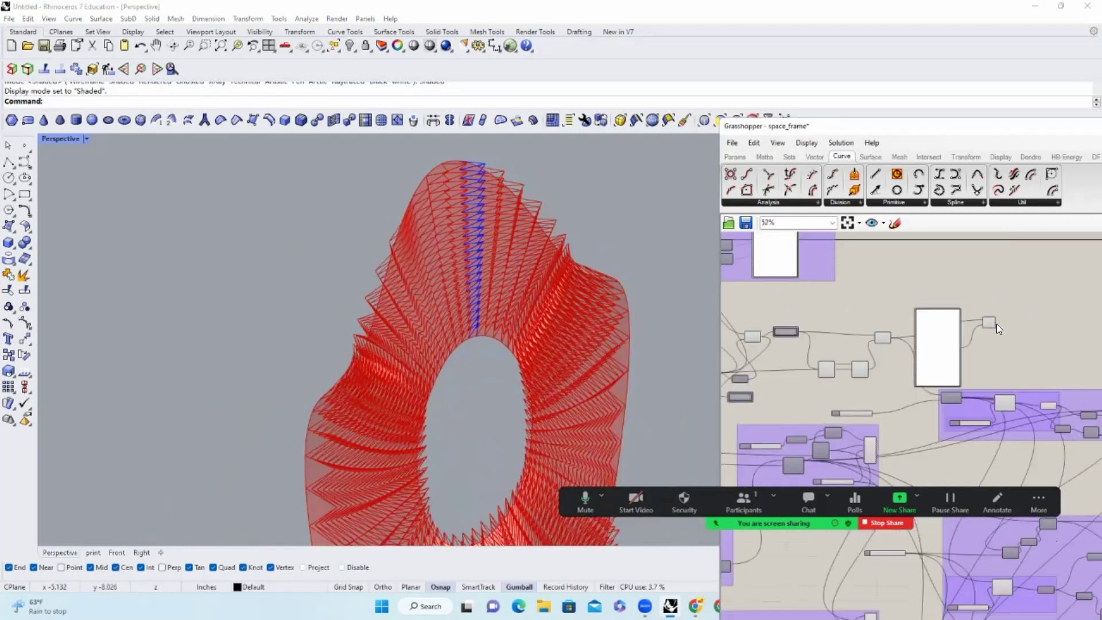
scroll(996, 324, "up", 3)
left_click(835, 327)
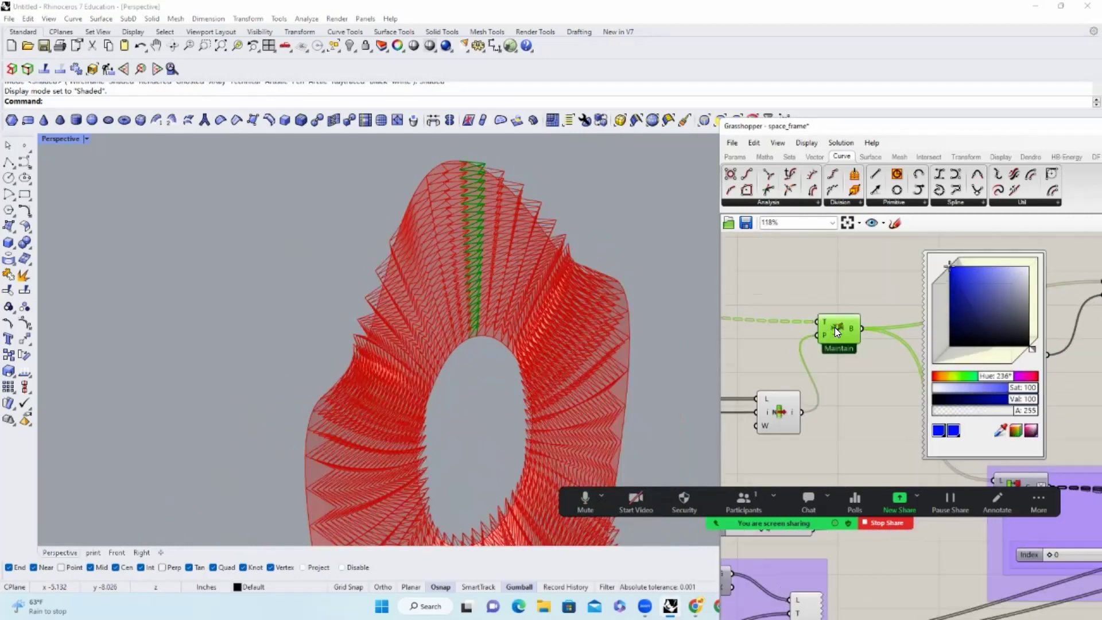
scroll(847, 327, "up", 3)
middle_click(848, 327)
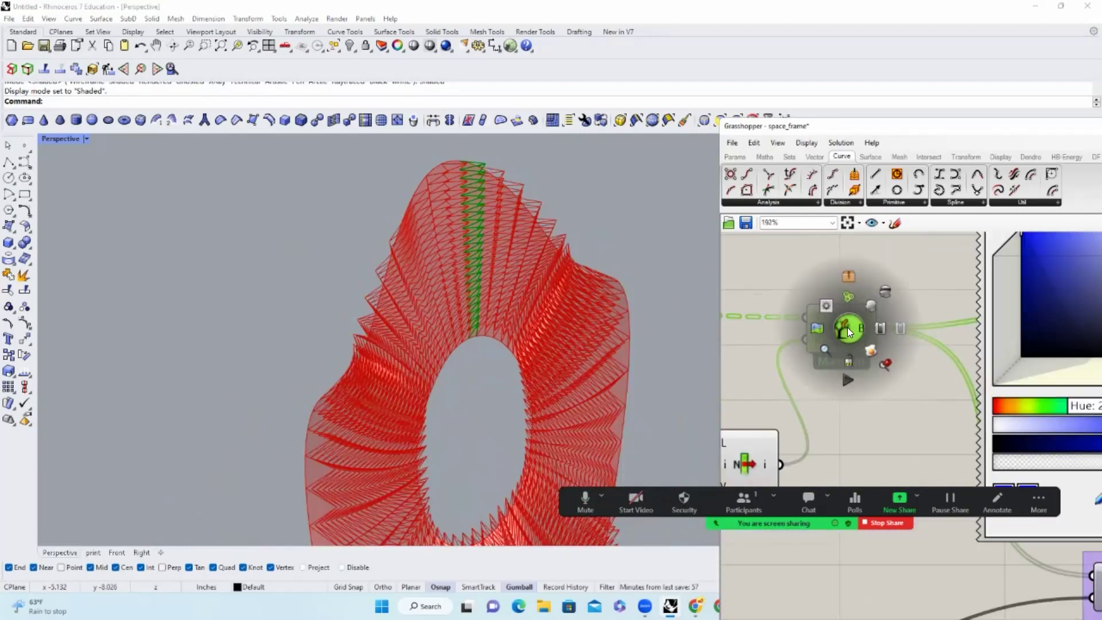
left_click(866, 347)
Select the baked column curves and move them out of the space frame to its outer side.
left_click_drag(373, 187, 500, 370)
right_click_drag(406, 309, 470, 274)
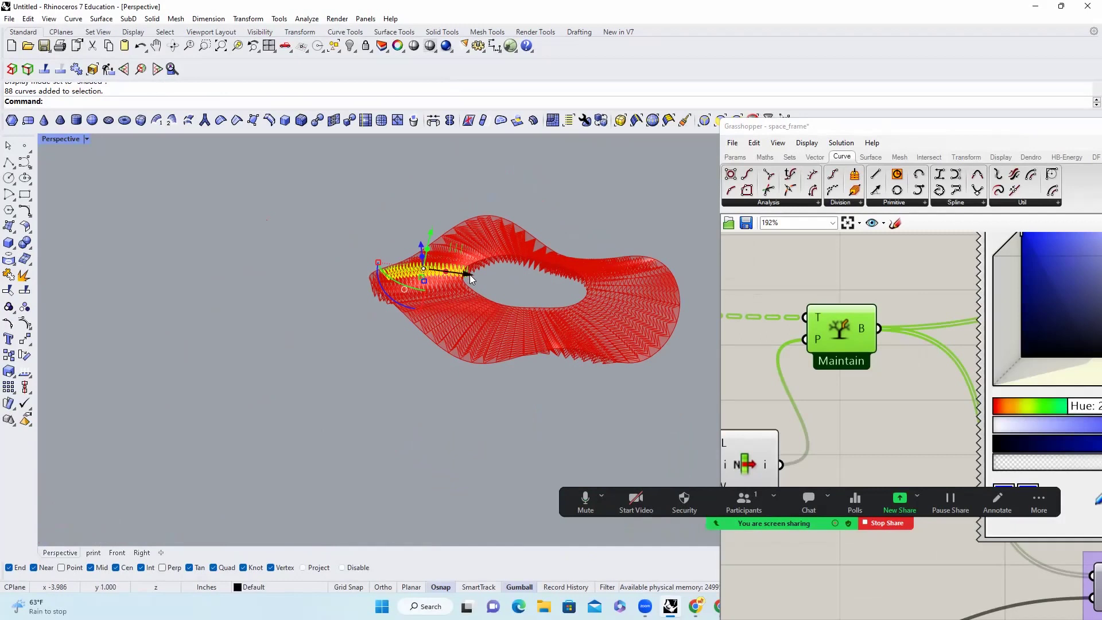
right_click_drag(348, 277, 227, 278)
left_click_drag(222, 273, 296, 227)
Switch to the print view and move the baked column curves across to the cutting sheet, leaving them deselected.
right_click_drag(296, 226, 606, 285)
scroll(617, 285, "up", 5)
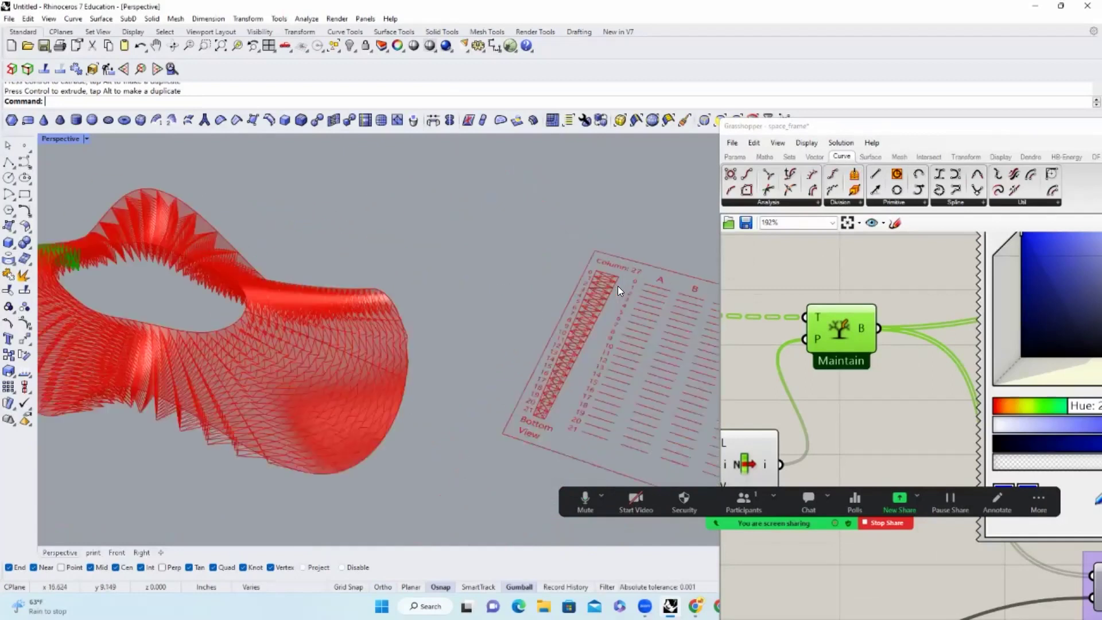
scroll(538, 431, "up", 5)
scroll(398, 374, "down", 8)
right_click_drag(397, 374, 434, 379)
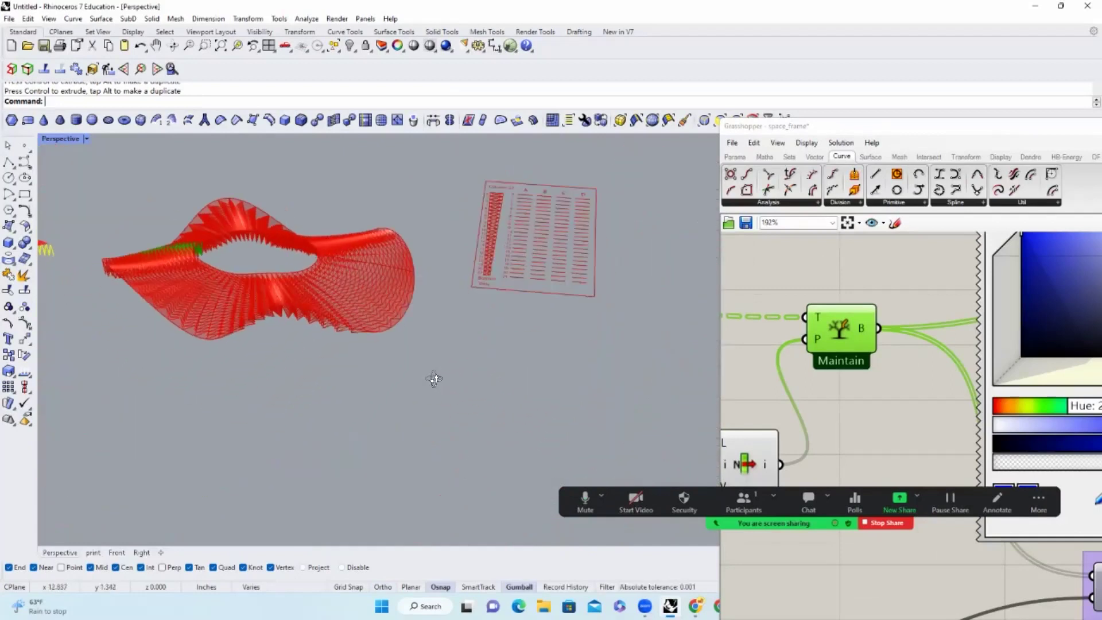
left_click(90, 553)
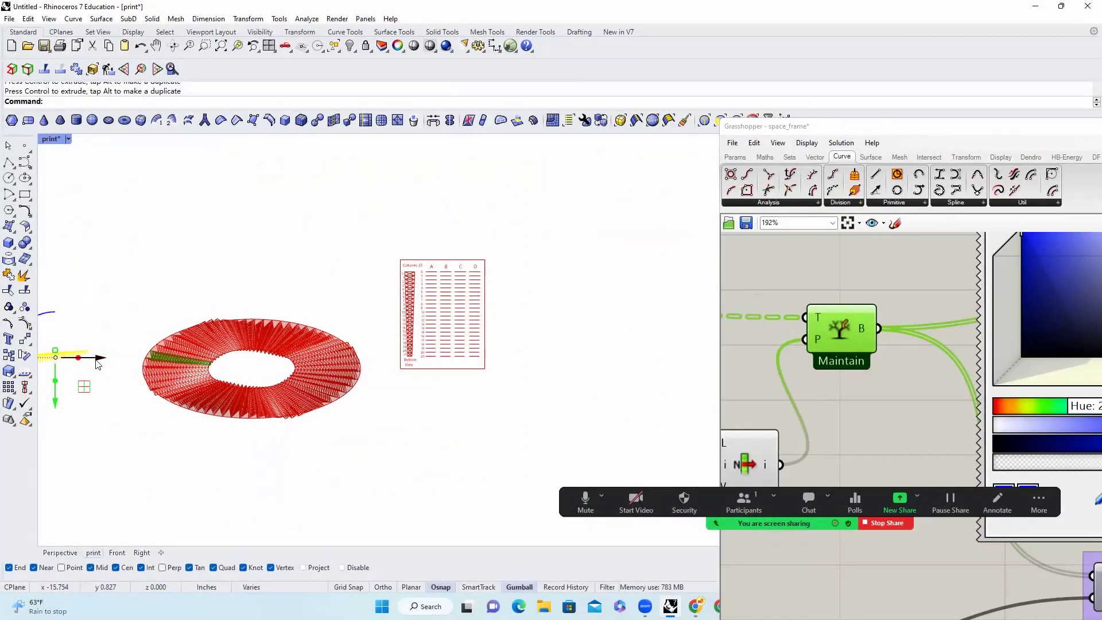
left_click_drag(98, 362, 499, 328)
scroll(496, 305, "up", 4)
scroll(481, 315, "down", 4)
scroll(204, 331, "up", 4)
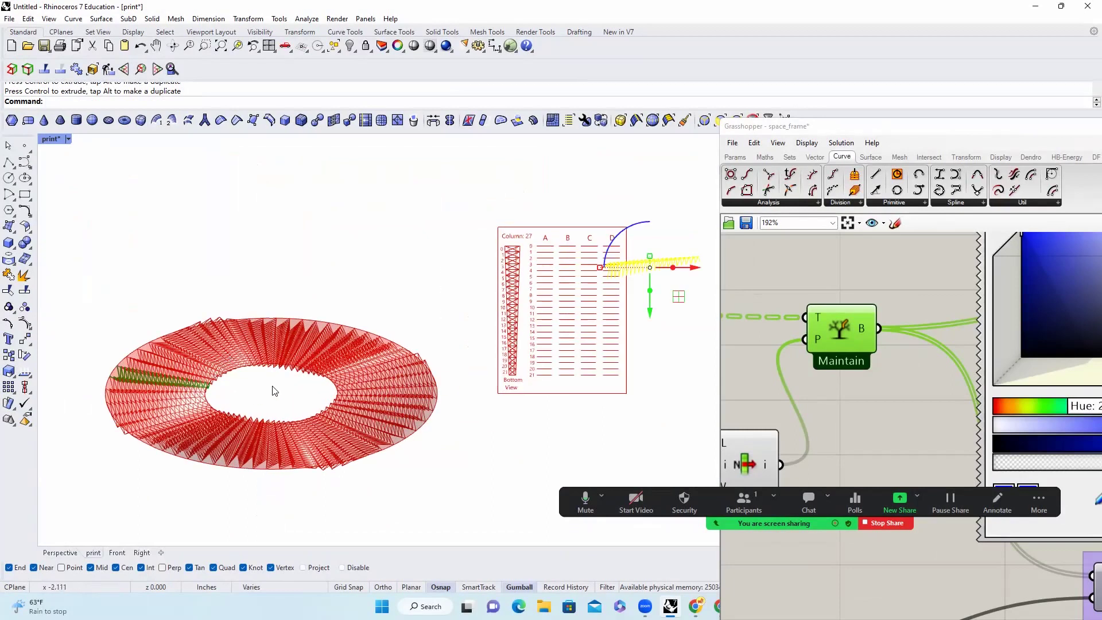
scroll(328, 390, "up", 2)
key("Escape")
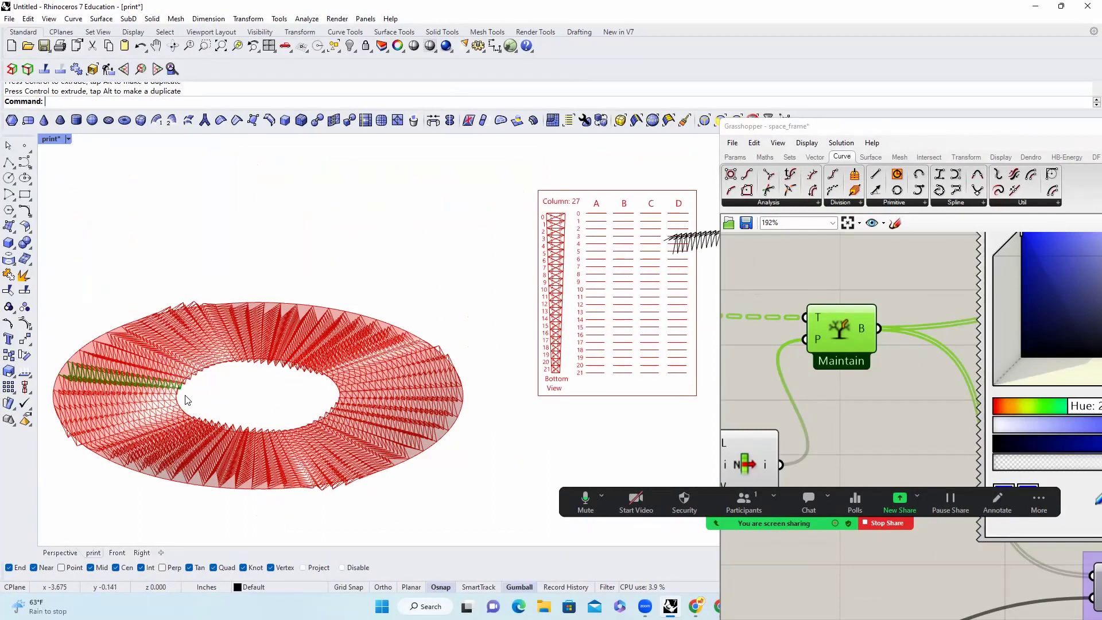
Select the baked column curves, move them clear of the cutting sheet, rotate them upright beside it and deselect them.
scroll(94, 375, "up", 4)
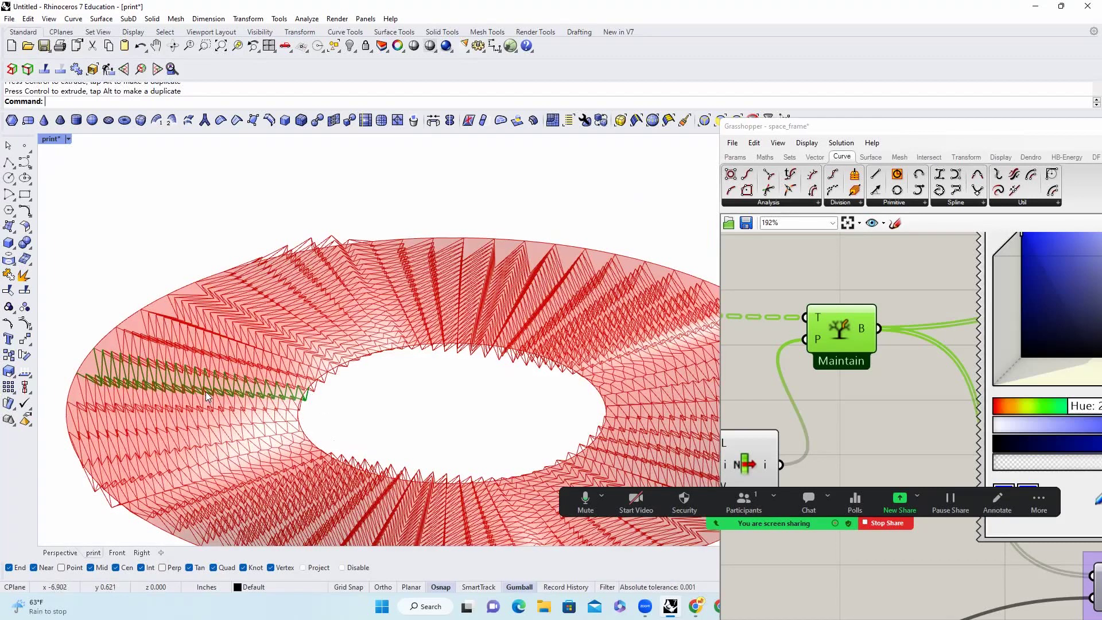
scroll(308, 396, "down", 5)
scroll(535, 391, "up", 4)
scroll(388, 390, "down", 3)
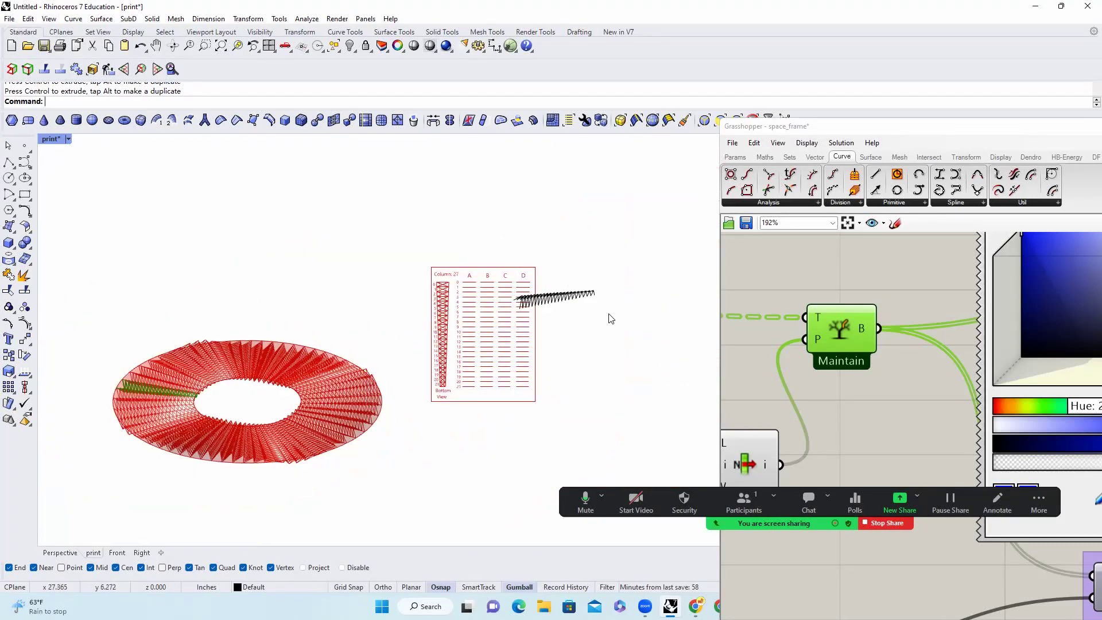
scroll(610, 312, "up", 2)
left_click_drag(422, 235, 587, 345)
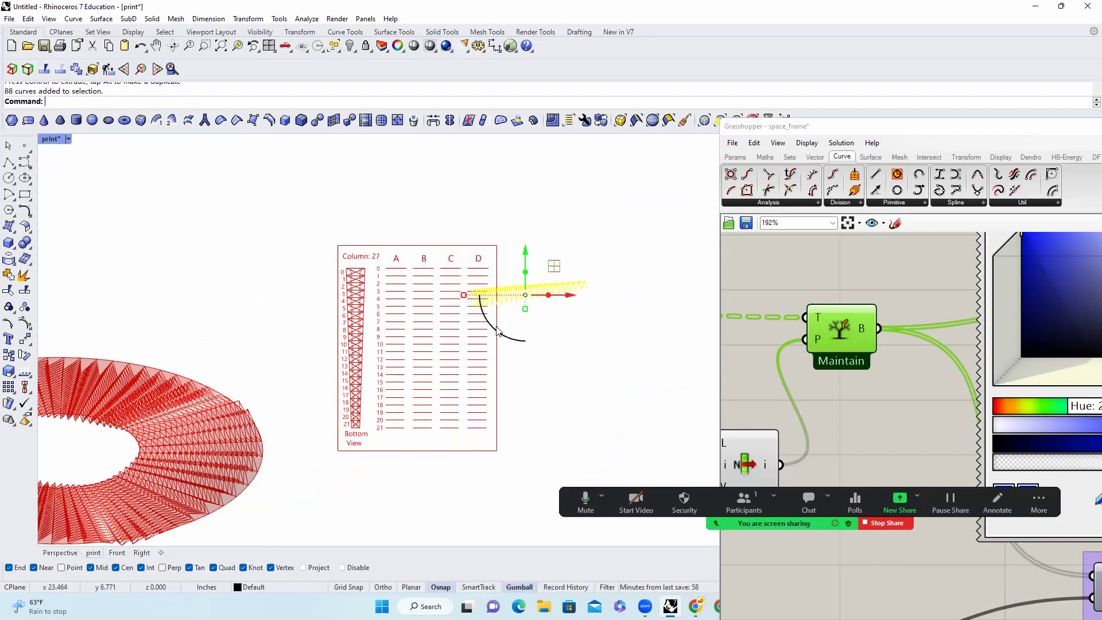
left_click_drag(574, 297, 634, 312)
left_click_drag(568, 336, 572, 270)
scroll(587, 256, "up", 9)
key("Escape")
Select individual curves at the uppermost joint of the baked column to examine them, leaving nothing selected.
scroll(597, 260, "down", 4)
scroll(600, 260, "up", 4)
scroll(584, 247, "up", 2)
left_click(589, 223)
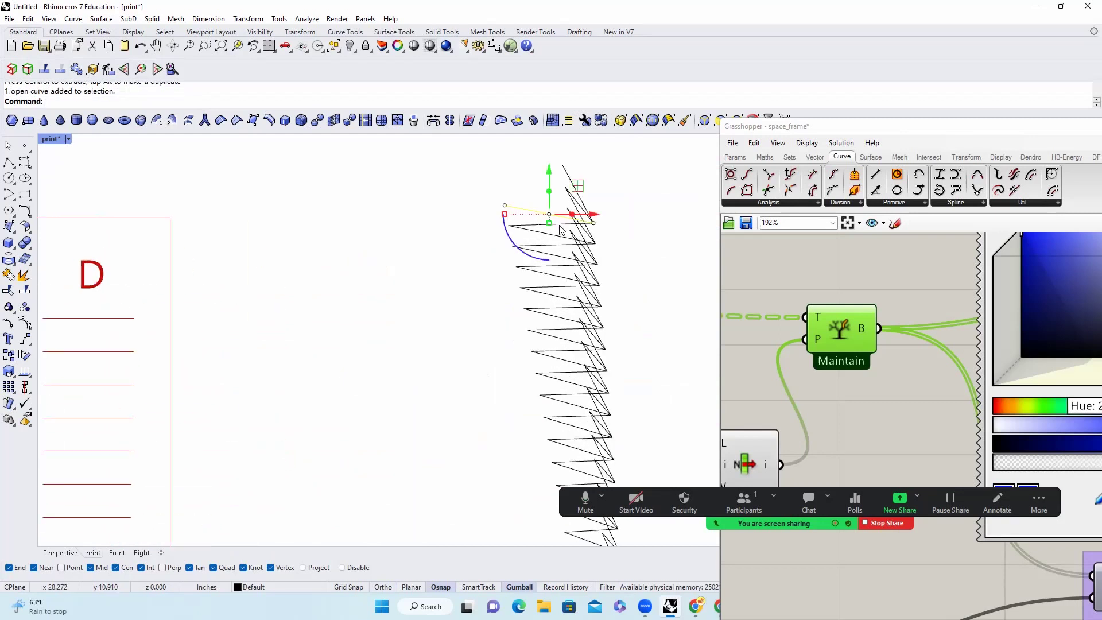
scroll(591, 218, "up", 1)
scroll(590, 217, "up", 1)
left_click(582, 199)
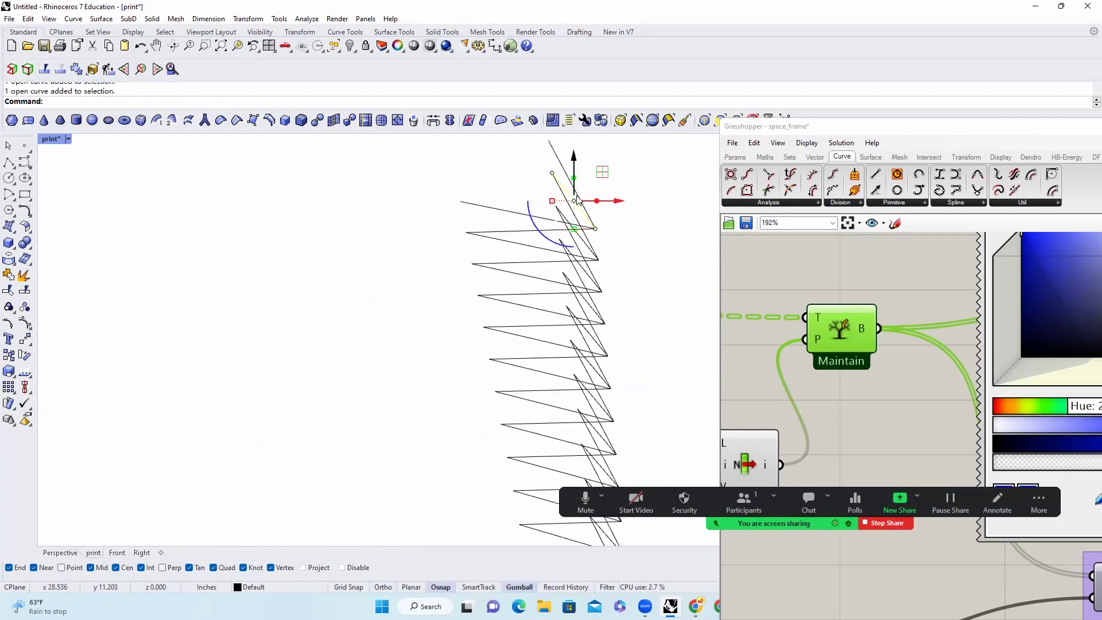
key("Escape")
Pick out the group of four curves meeting at the baked column's first joint, and start on the next joint.
scroll(597, 204, "down", 4)
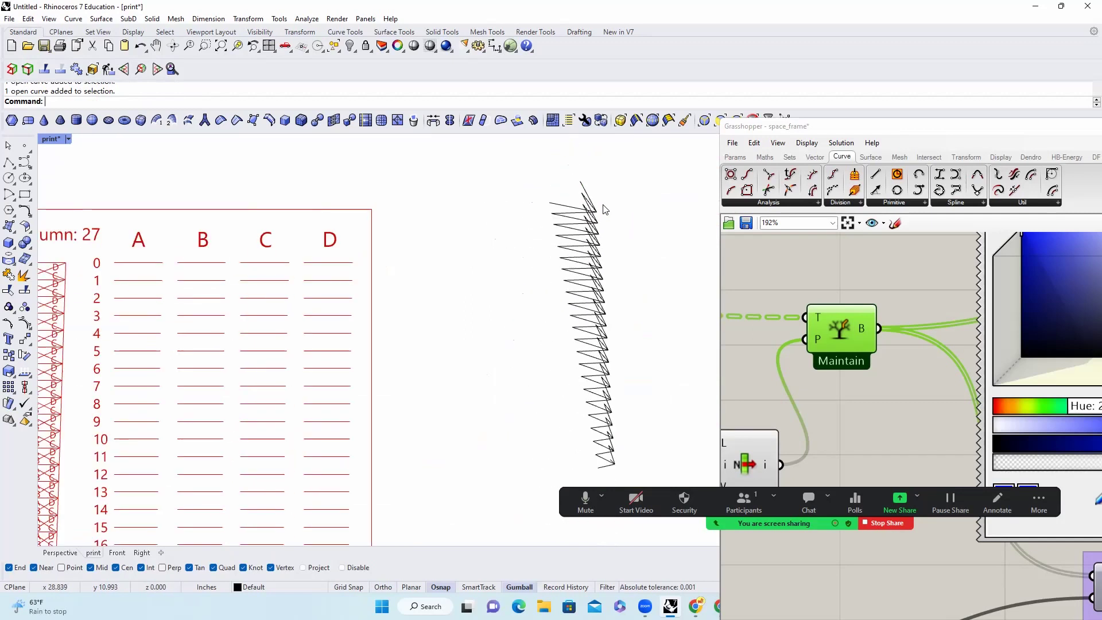
scroll(602, 203, "up", 3)
left_click(588, 230)
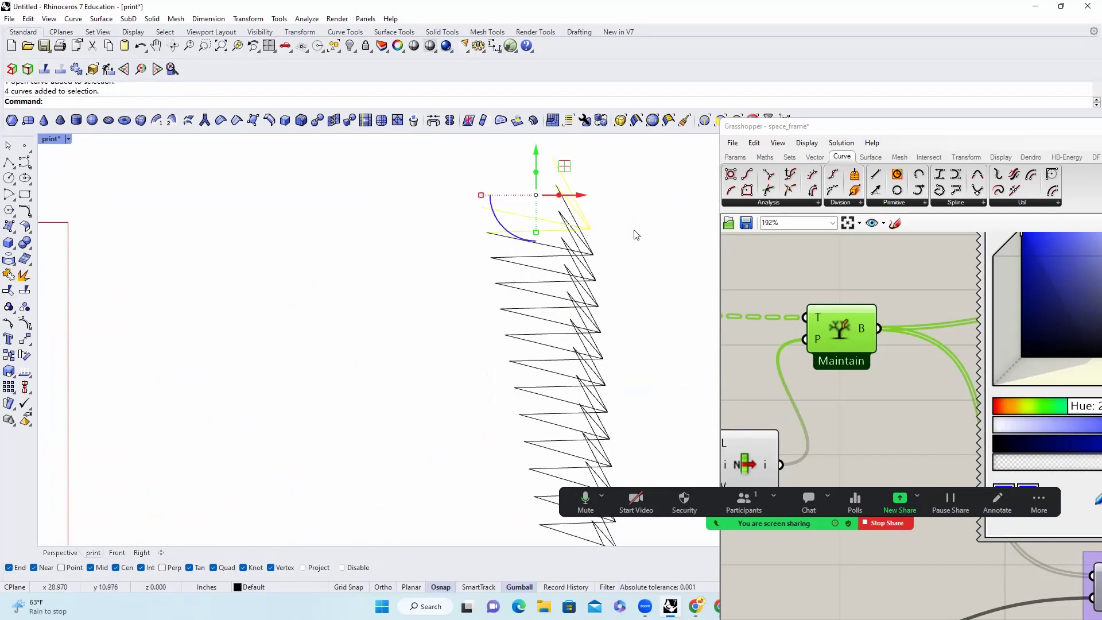
left_click_drag(602, 257, 591, 250)
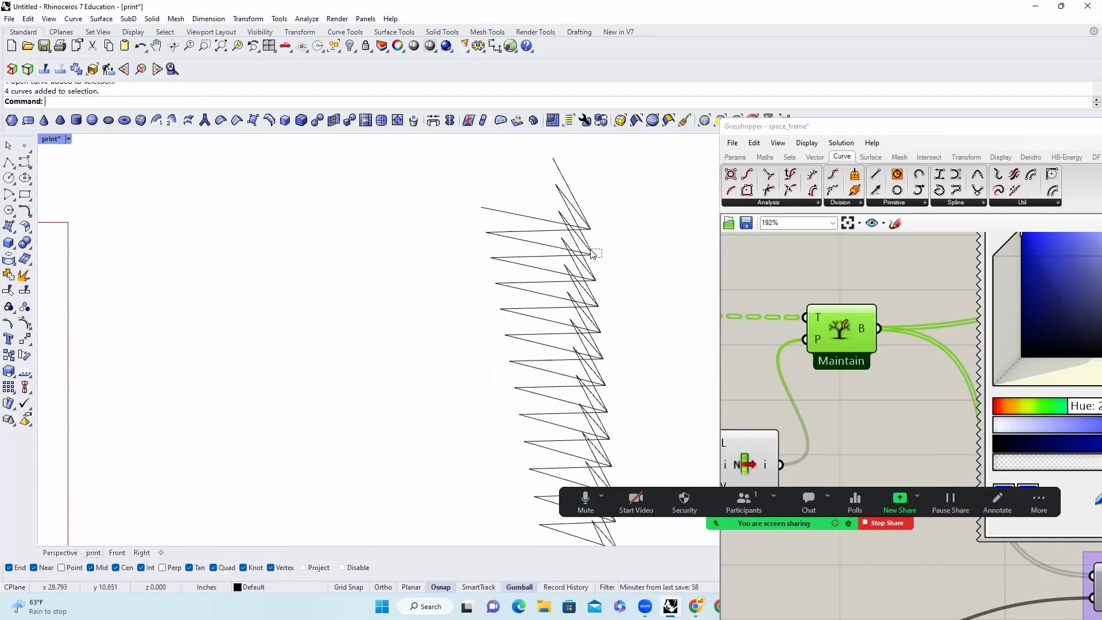
Set the print view to Shaded display, select the four-curve groups at successive upper joints and clear the selection.
left_click(68, 139)
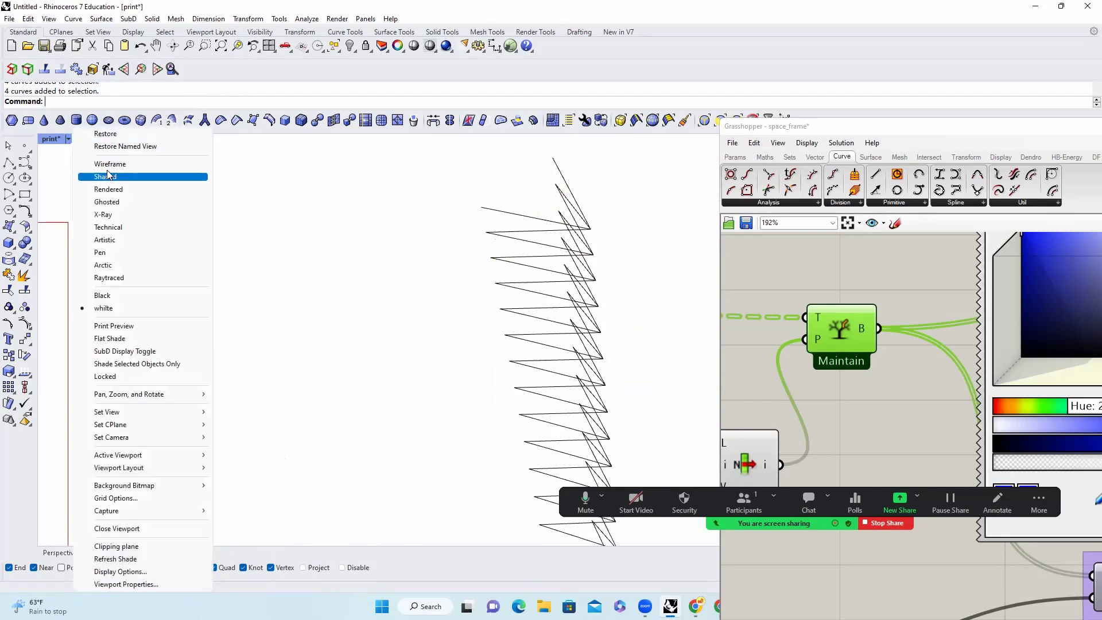
left_click(107, 176)
scroll(598, 225, "up", 3)
left_click_drag(609, 257, 597, 245)
left_click_drag(621, 297, 597, 273)
scroll(634, 265, "down", 12)
key("Escape")
scroll(350, 257, "down", 4)
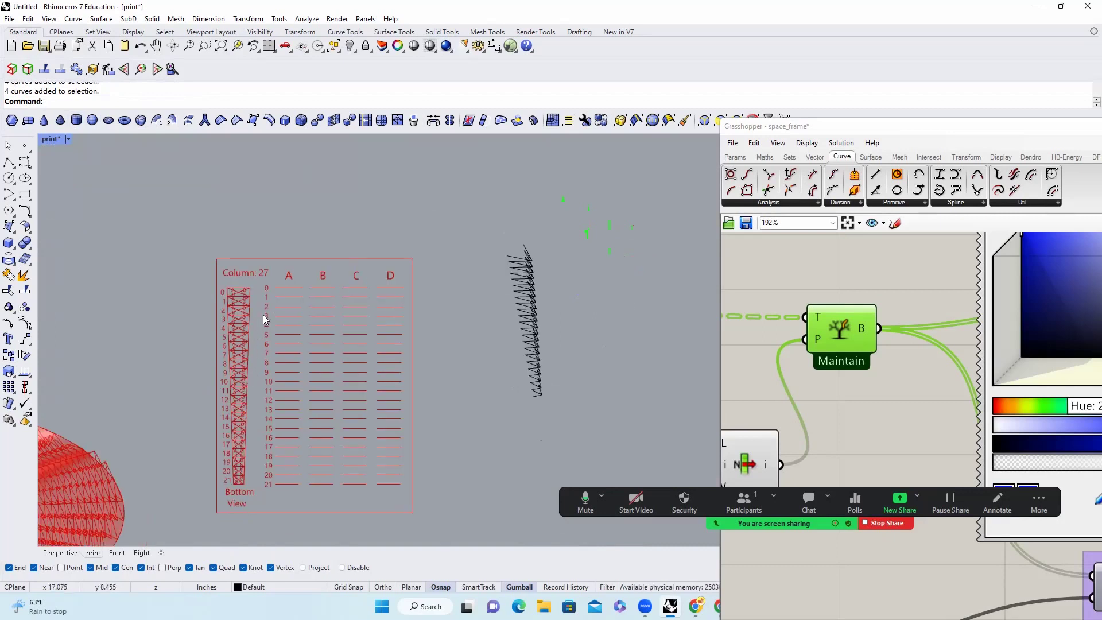
Select the four curves meeting at one joint near the column's upper end and move them out towards the cutting sheet.
scroll(280, 316, "up", 3)
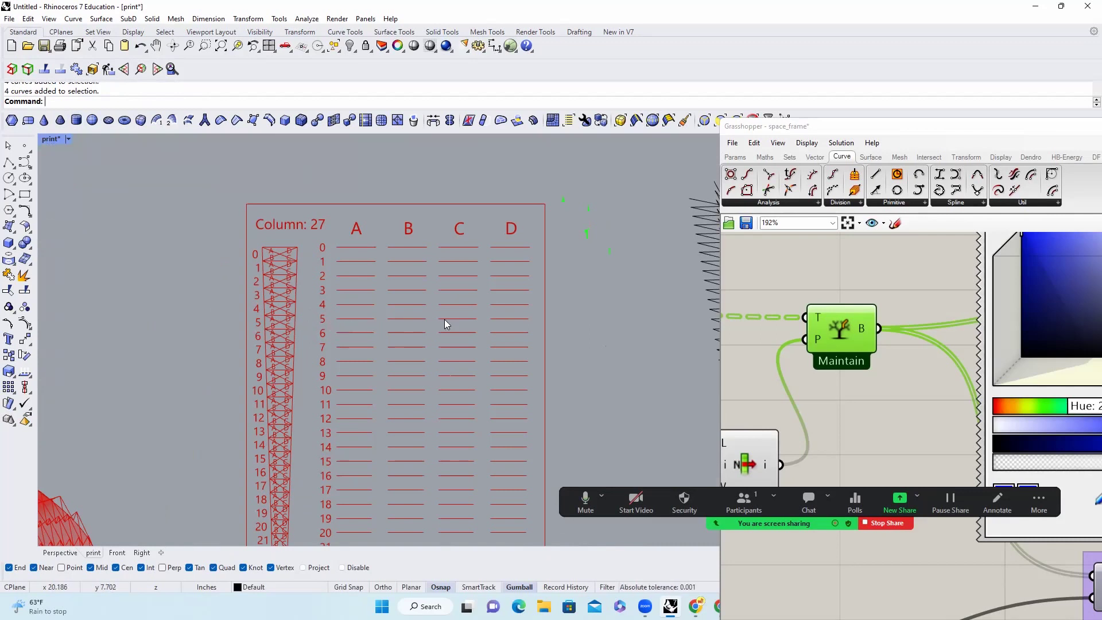
scroll(345, 304, "down", 2)
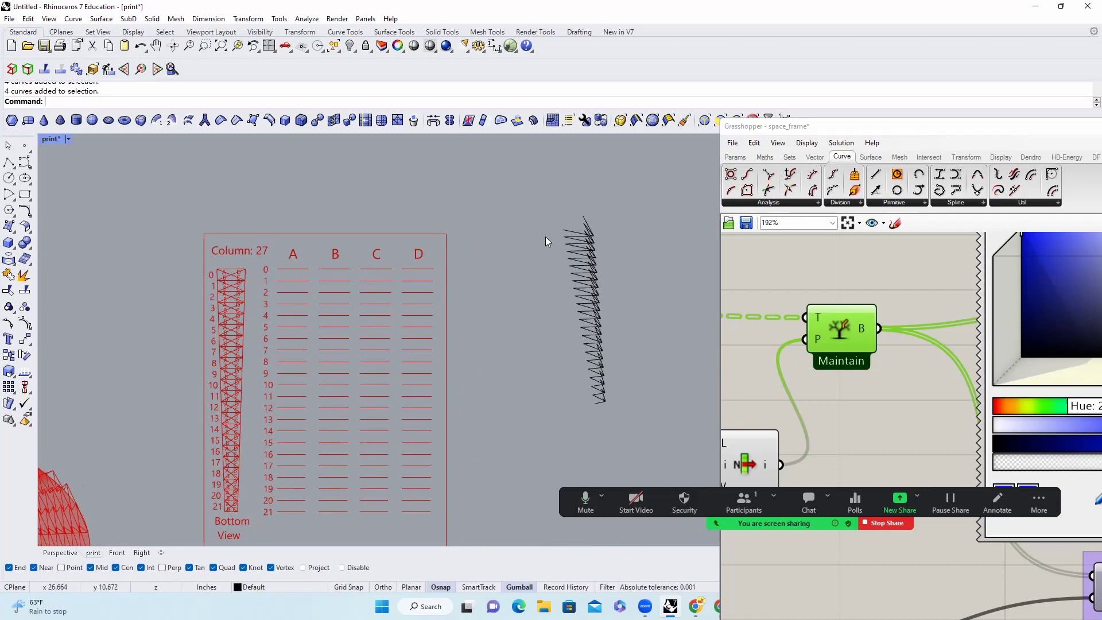
left_click_drag(549, 198, 617, 408)
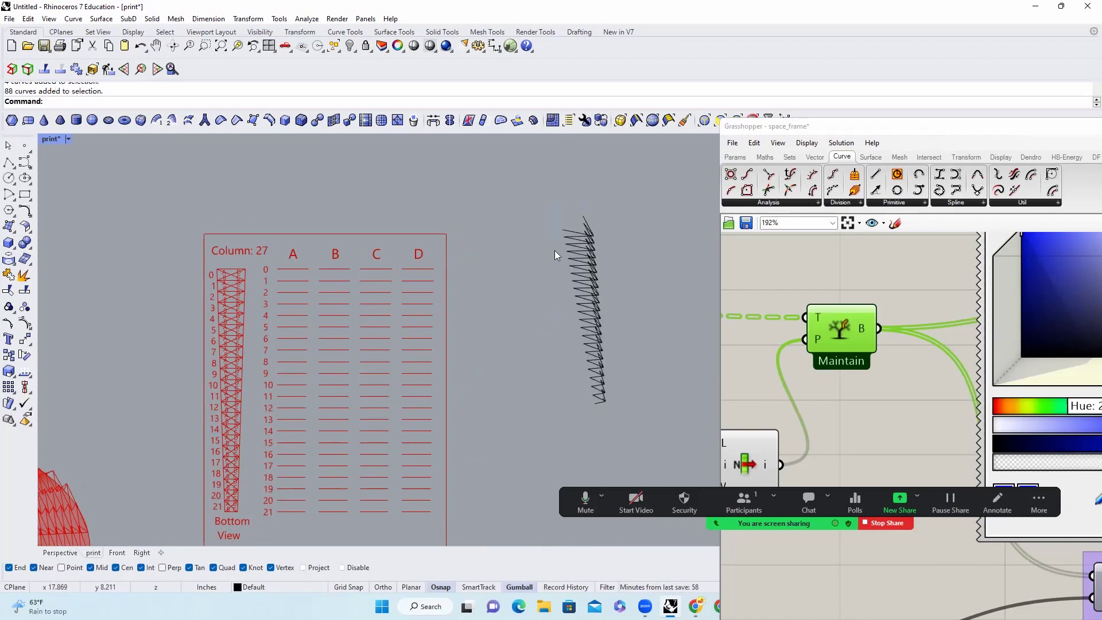
scroll(597, 230, "up", 3)
scroll(595, 238, "down", 2)
scroll(614, 244, "up", 2)
scroll(614, 244, "up", 4)
left_click_drag(617, 249, 614, 302)
scroll(617, 299, "up", 4)
right_click_drag(630, 344, 624, 331)
left_click_drag(623, 331, 609, 322)
left_click(618, 359)
left_click_drag(628, 363, 499, 328)
Compare the separated four-curve joint with the A to D labels in the cutting sheet's numbered truss diagram.
scroll(642, 341, "down", 2)
scroll(550, 323, "down", 3)
scroll(260, 404, "up", 1)
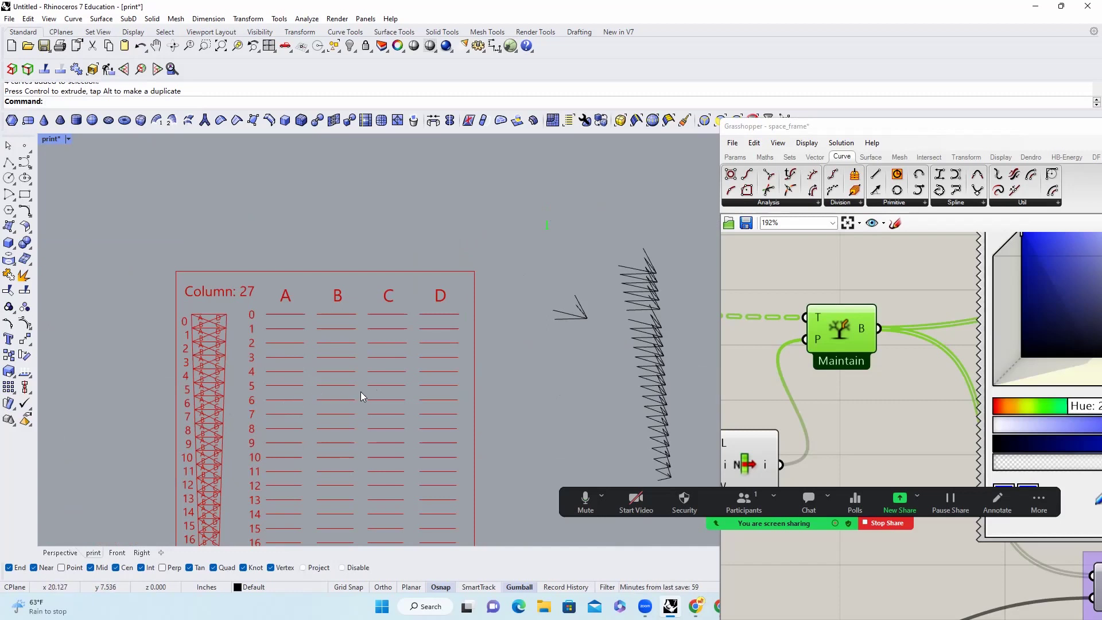
scroll(360, 392, "up", 1)
scroll(360, 391, "down", 2)
scroll(389, 393, "up", 2)
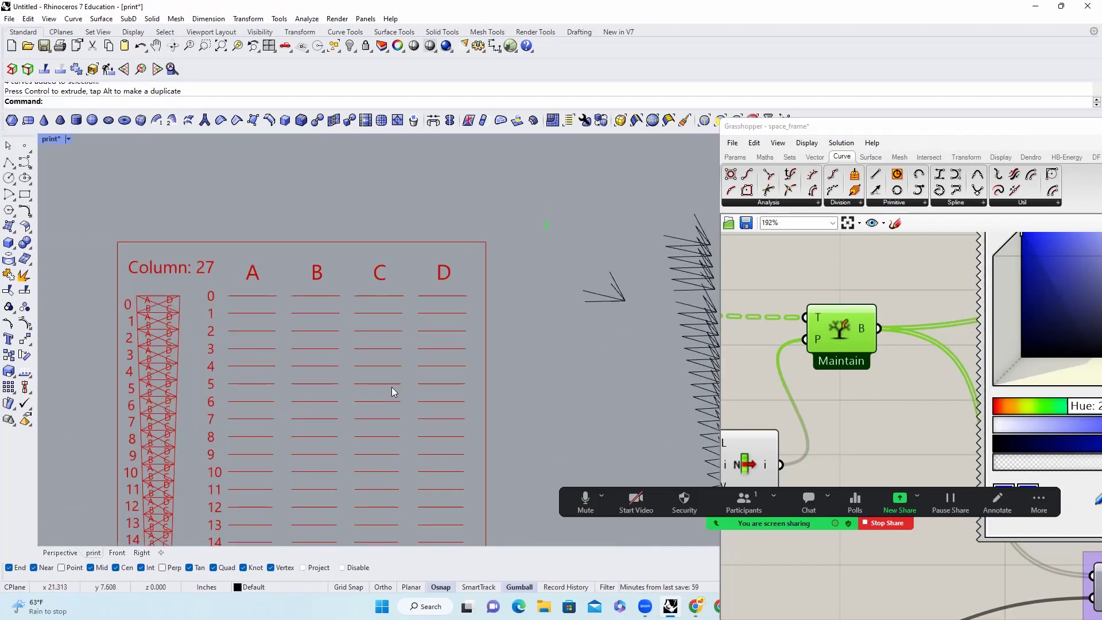
scroll(386, 378, "down", 4)
scroll(552, 315, "up", 6)
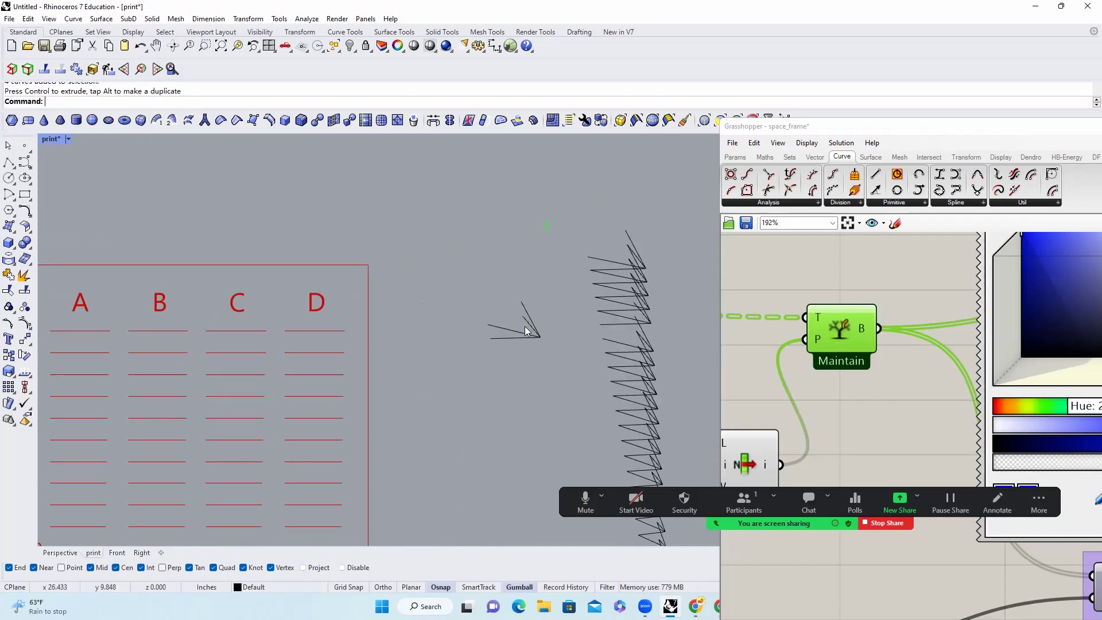
scroll(188, 357, "down", 1)
scroll(131, 366, "up", 1)
scroll(117, 384, "up", 2)
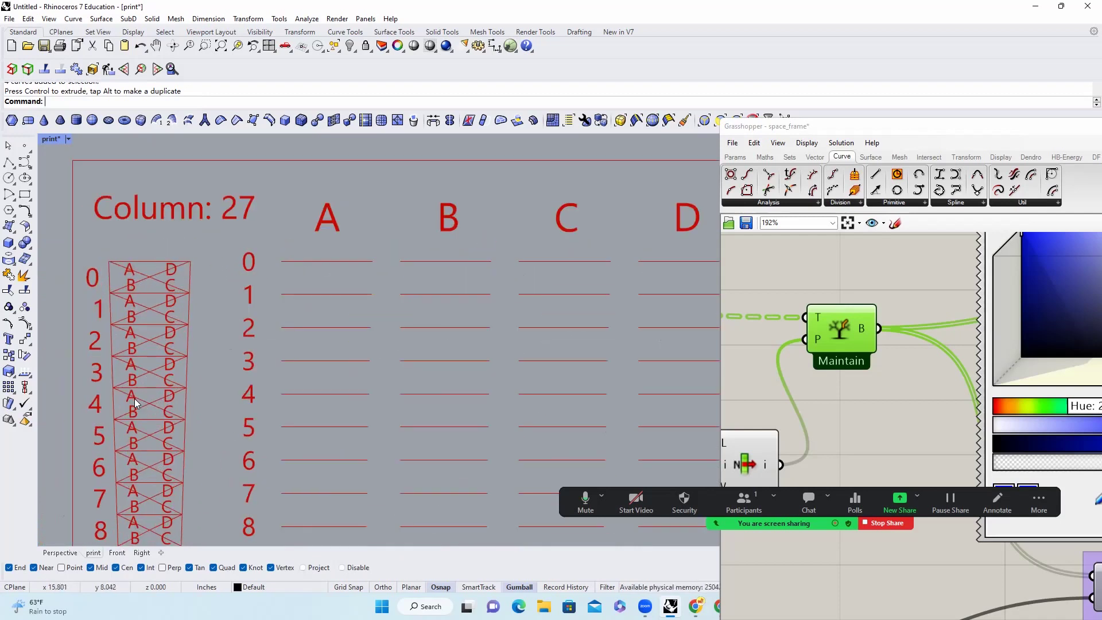
scroll(181, 388, "down", 1)
scroll(181, 388, "down", 3)
scroll(527, 347, "up", 4)
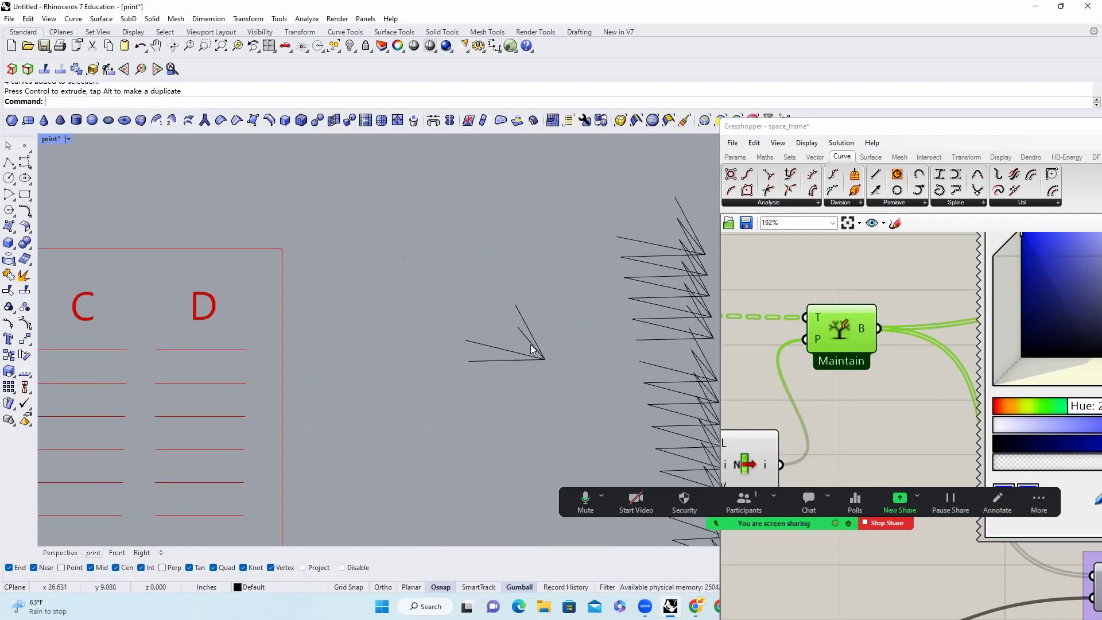
Select the shorter diagonal curve of the separated joint and move it away from the other three.
left_click(528, 344)
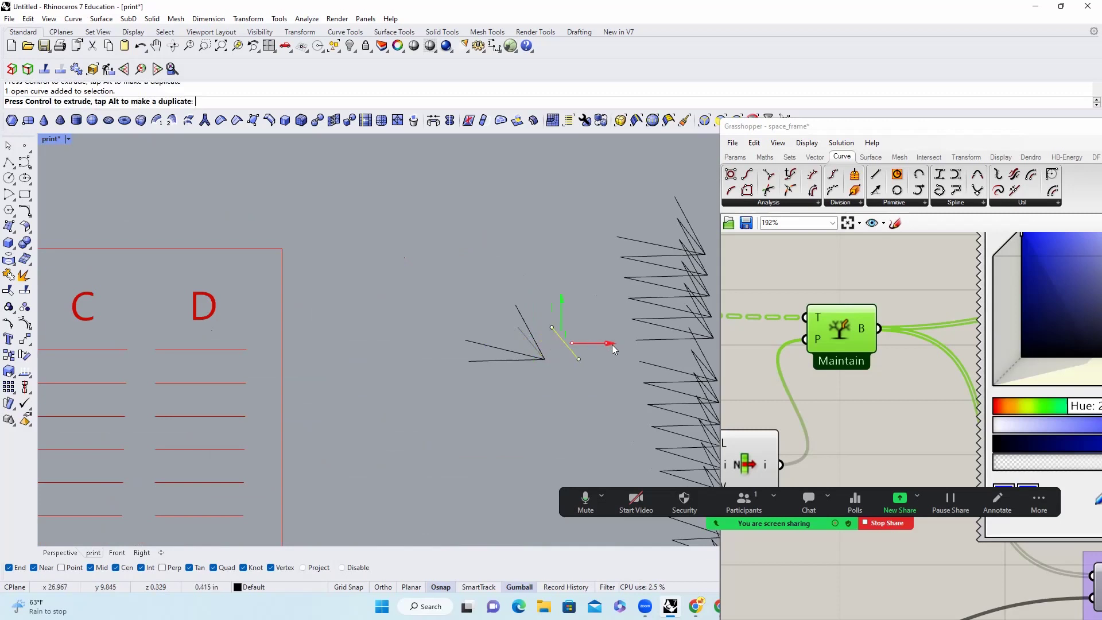
left_click_drag(586, 343, 612, 343)
left_click_drag(574, 301, 575, 391)
scroll(604, 305, "down", 6)
Locate the Line component that generates the cutting sheet's column C lines in the definition and bake its output.
left_click(310, 395)
right_click_drag(318, 368, 332, 330)
scroll(805, 329, "down", 10)
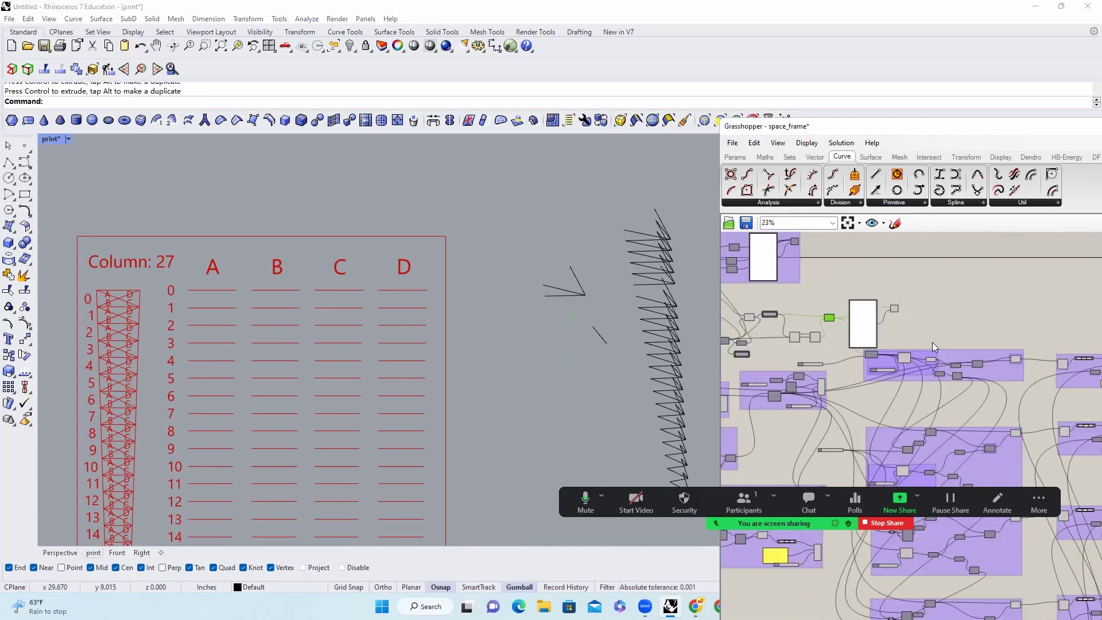
scroll(918, 335, "up", 4)
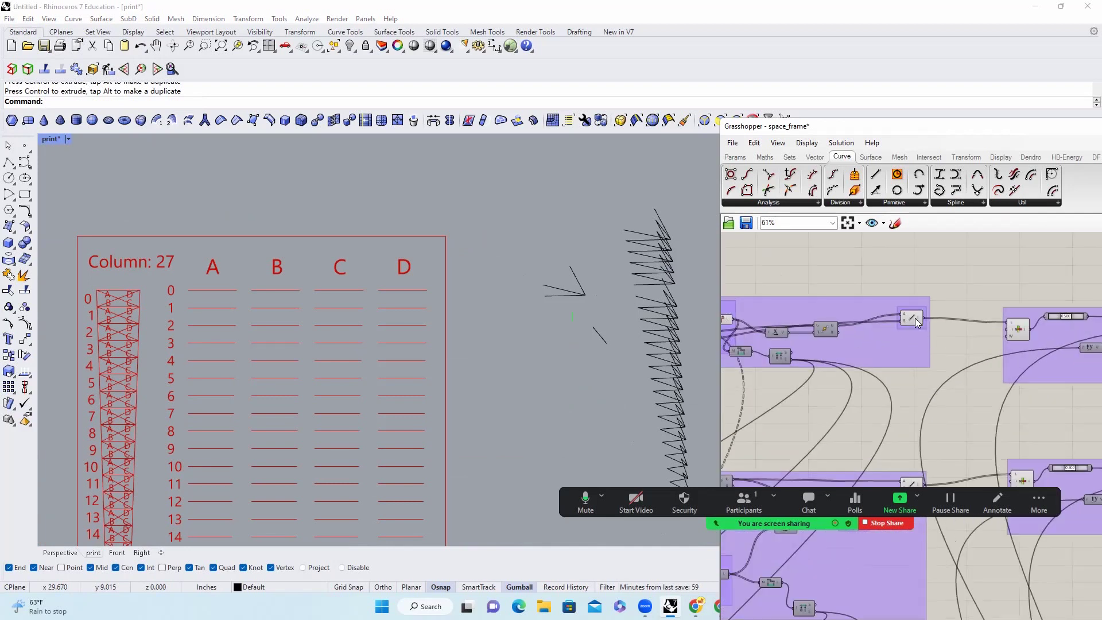
scroll(922, 307, "up", 3)
left_click(923, 440)
middle_click(923, 439)
left_click(944, 461)
left_click(972, 395)
Move the separated single curve onto the cutting sheet, next to the row 6 line in column C.
right_click_drag(438, 397, 442, 379)
left_click(600, 316)
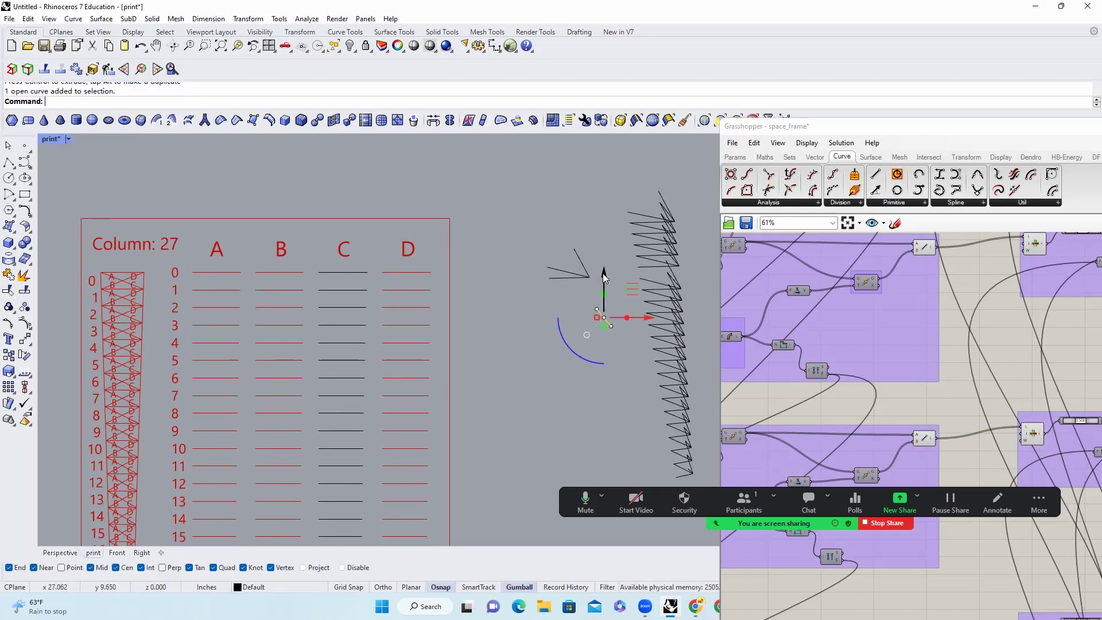
left_click_drag(604, 278, 556, 393)
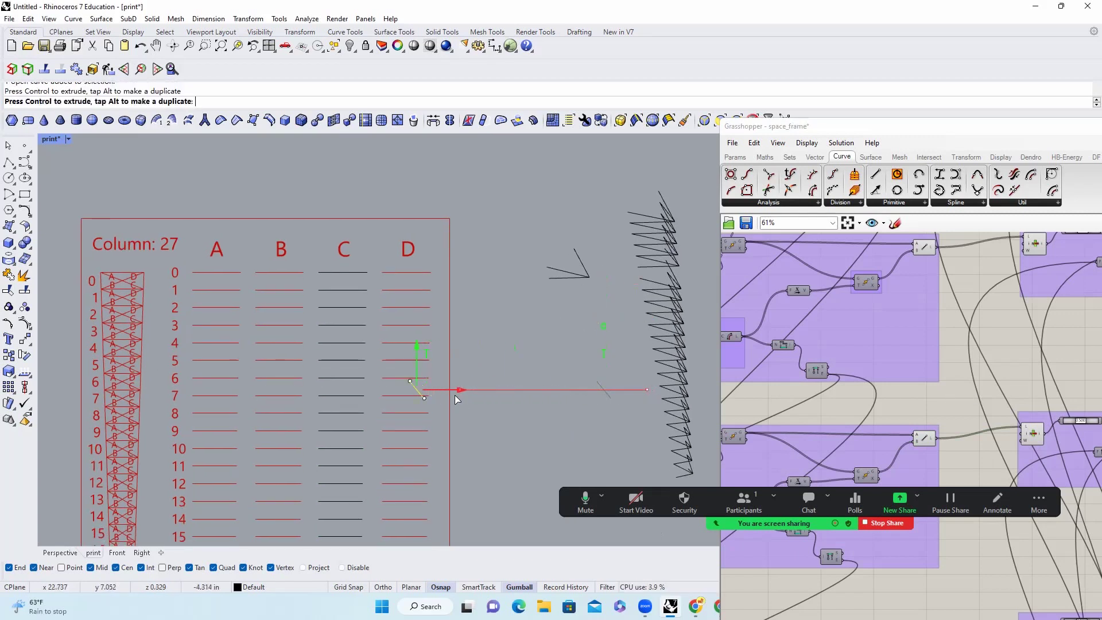
left_click_drag(406, 400, 416, 400)
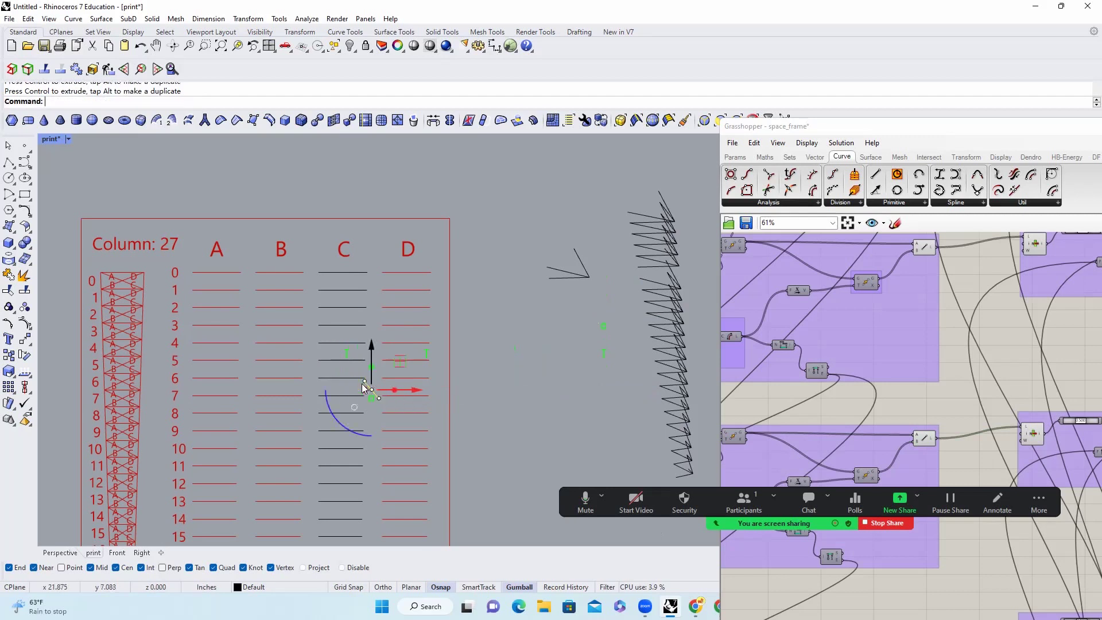
scroll(361, 384, "up", 6)
left_click_drag(380, 356, 382, 332)
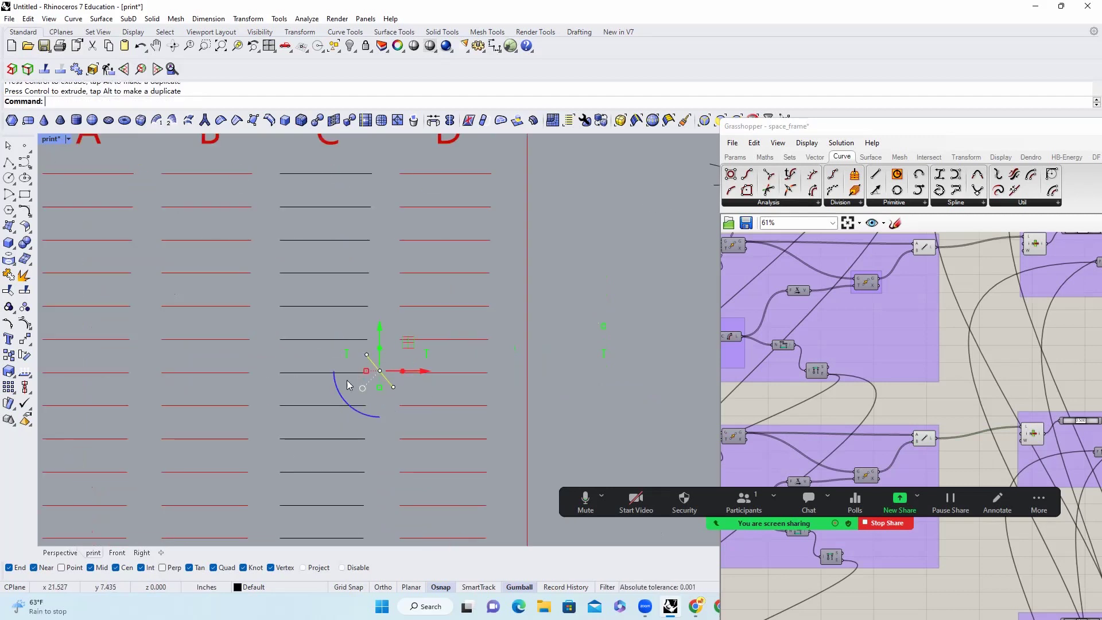
left_click(384, 380)
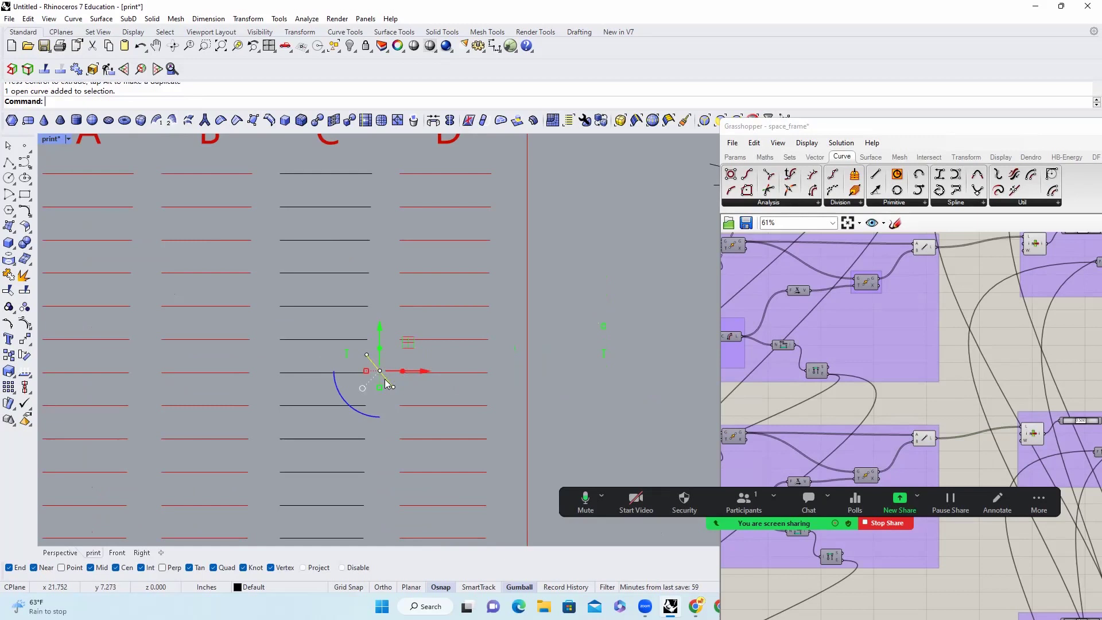
Switch to the Perspective view, adjust the single curve's position beside the column C lines and deselect it.
left_click(59, 552)
scroll(418, 402, "up", 6)
right_click_drag(499, 317, 473, 393)
scroll(440, 373, "up", 5)
scroll(556, 373, "down", 3)
right_click_drag(556, 374, 524, 421)
scroll(494, 376, "up", 1)
scroll(485, 331, "up", 4)
left_click_drag(488, 349, 487, 314)
key("Escape")
Measure the column C line beside the moved curve end to end with the Taper axis, and cancel the command.
left_click(442, 363)
scroll(453, 360, "up", 2)
type("T")
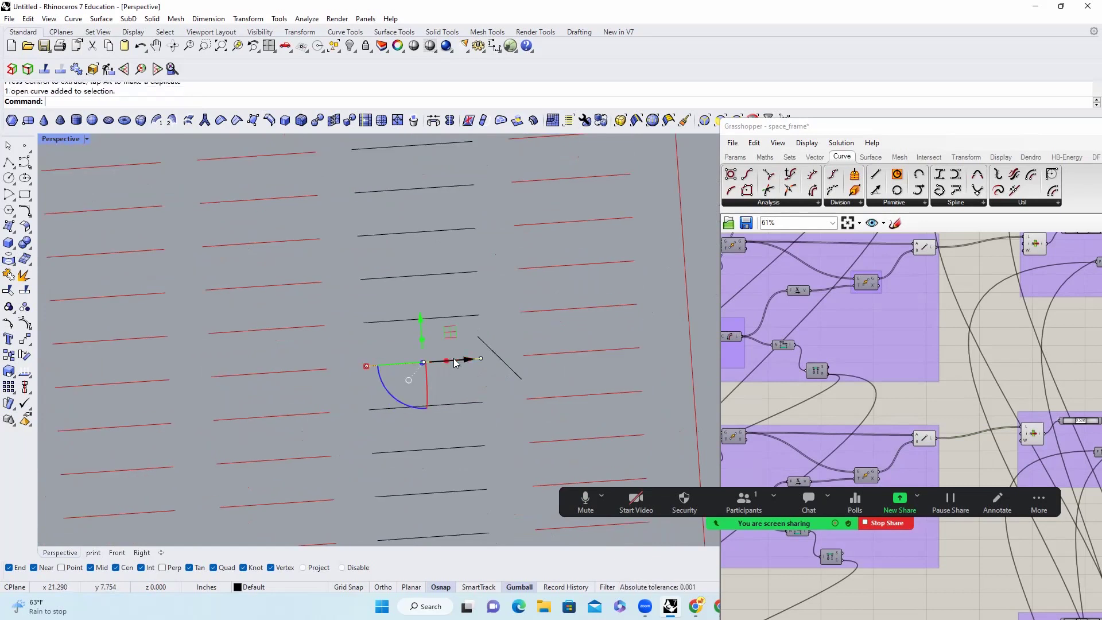
type("a")
key("Return")
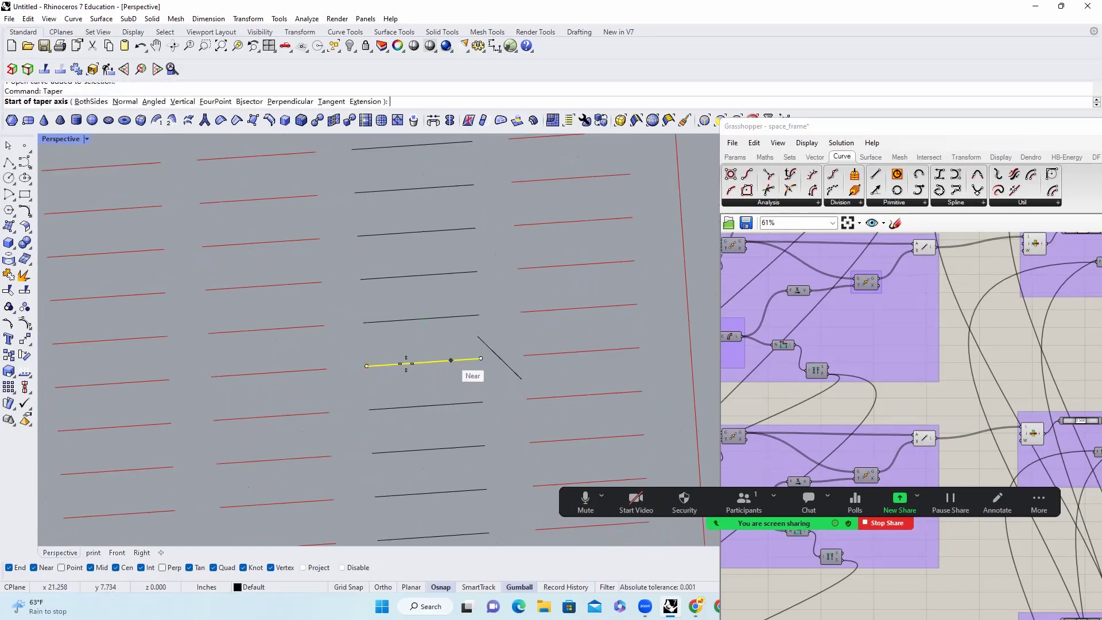
left_click(442, 367)
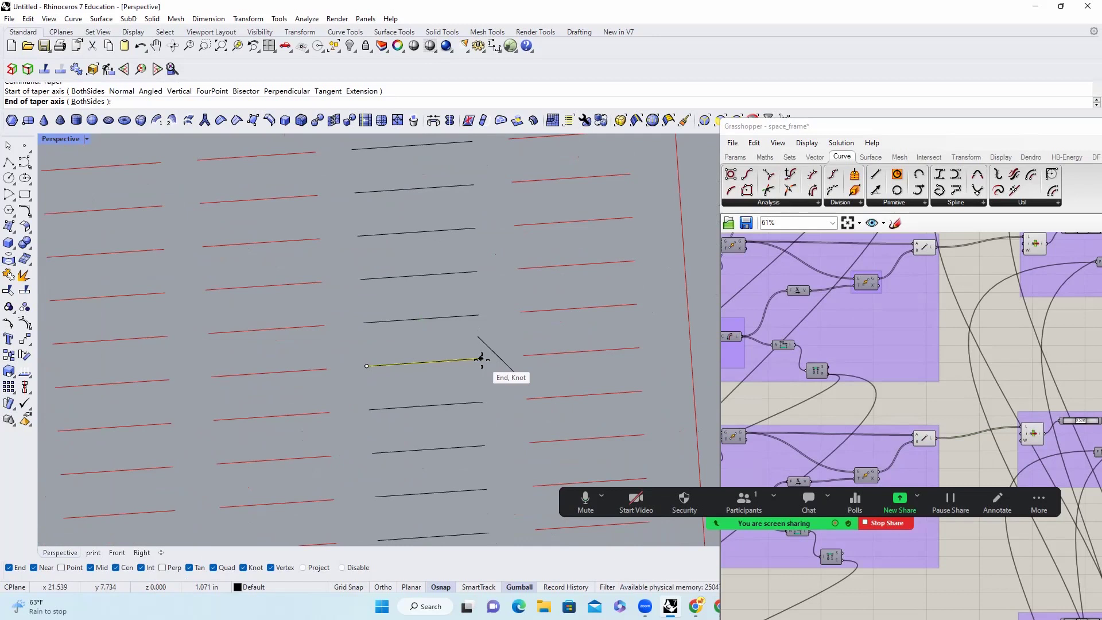
key("Escape")
Measure the moved truss curve end to end with the Taper axis for comparison, and cancel the command.
left_click(499, 358)
right_click_drag(507, 353, 599, 321)
scroll(524, 345, "up", 4)
right_click(523, 345)
left_click(443, 383)
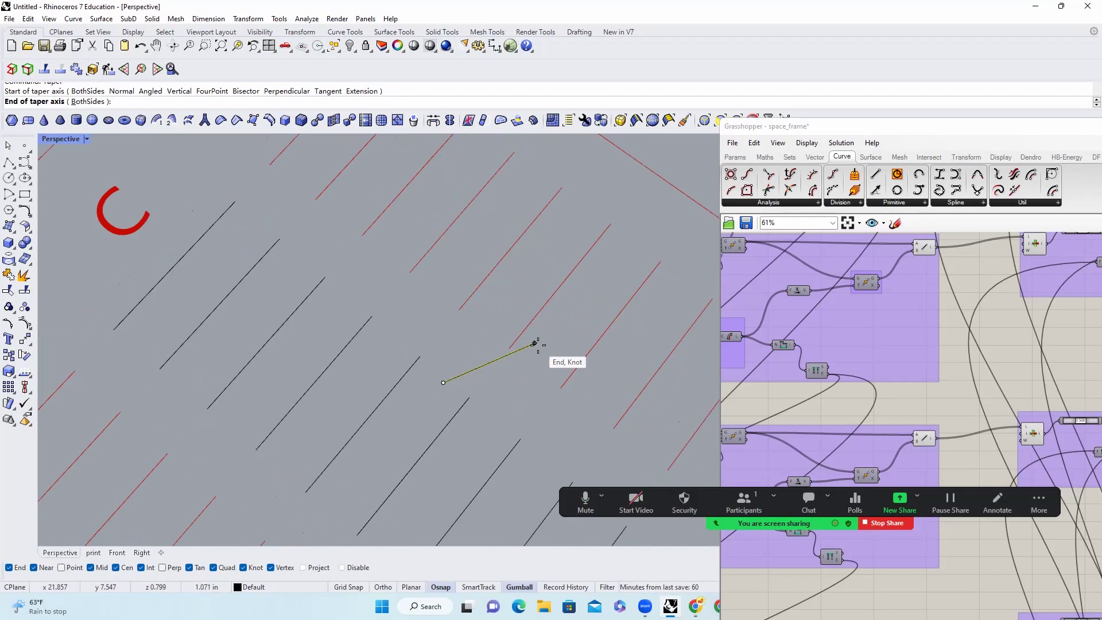
scroll(535, 344, "down", 5)
key("Escape")
Select the baked column curves standing beside the cutting sheet and delete them.
scroll(520, 347, "down", 12)
right_click_drag(517, 349, 464, 326)
scroll(527, 326, "up", 4)
left_click_drag(527, 326, 625, 471)
right_click_drag(626, 471, 487, 326)
key("Delete")
Select the remaining baked curves on the cutting sheet and delete them.
left_click_drag(524, 465, 525, 466)
scroll(477, 348, "up", 5)
right_click_drag(477, 347, 497, 336)
scroll(489, 379, "up", 9)
scroll(501, 315, "down", 8)
scroll(490, 339, "down", 3)
key("Delete")
Examine the cutting sheet's column title, bottom-view truss diagram and numbered A to D line table.
scroll(525, 323, "down", 6)
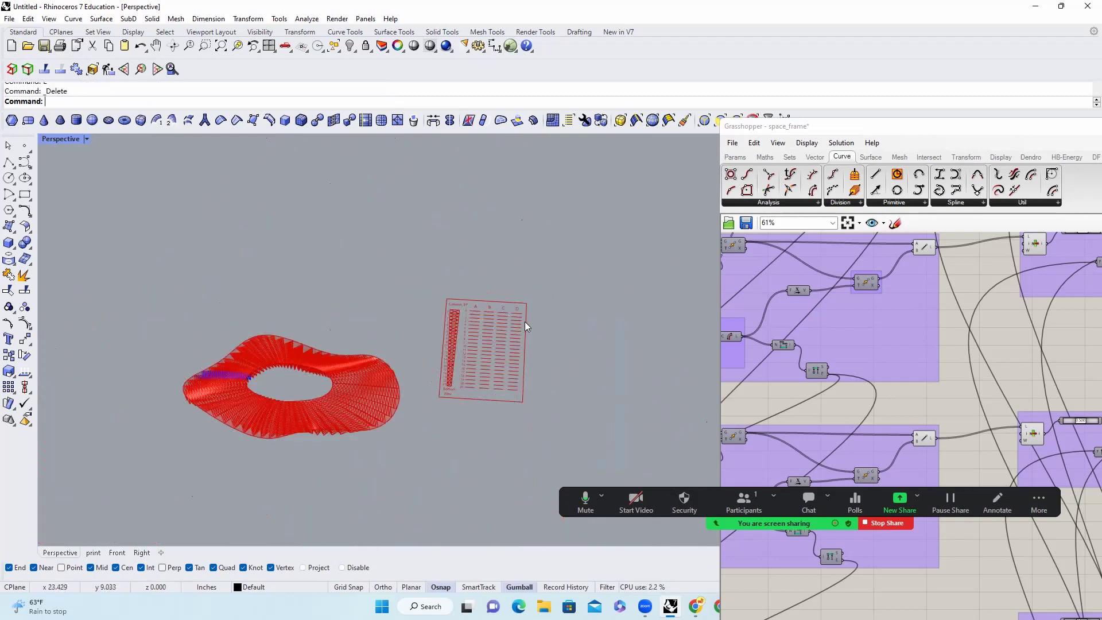
scroll(448, 370, "up", 5)
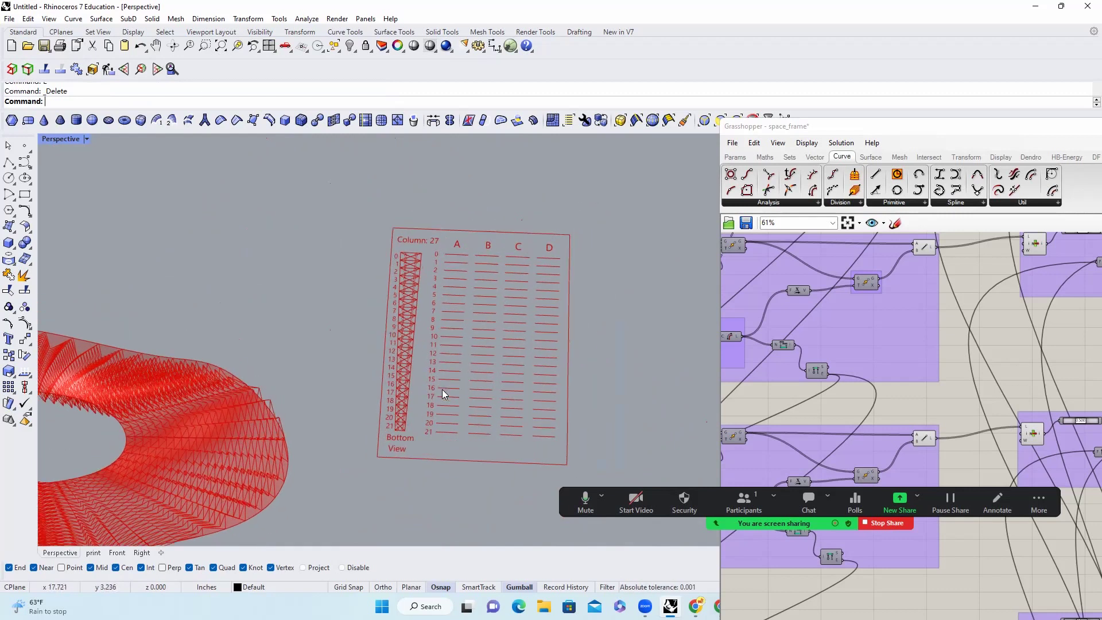
right_click_drag(442, 389, 453, 339)
scroll(426, 254, "up", 4)
scroll(421, 247, "down", 4)
right_click_drag(421, 246, 423, 270)
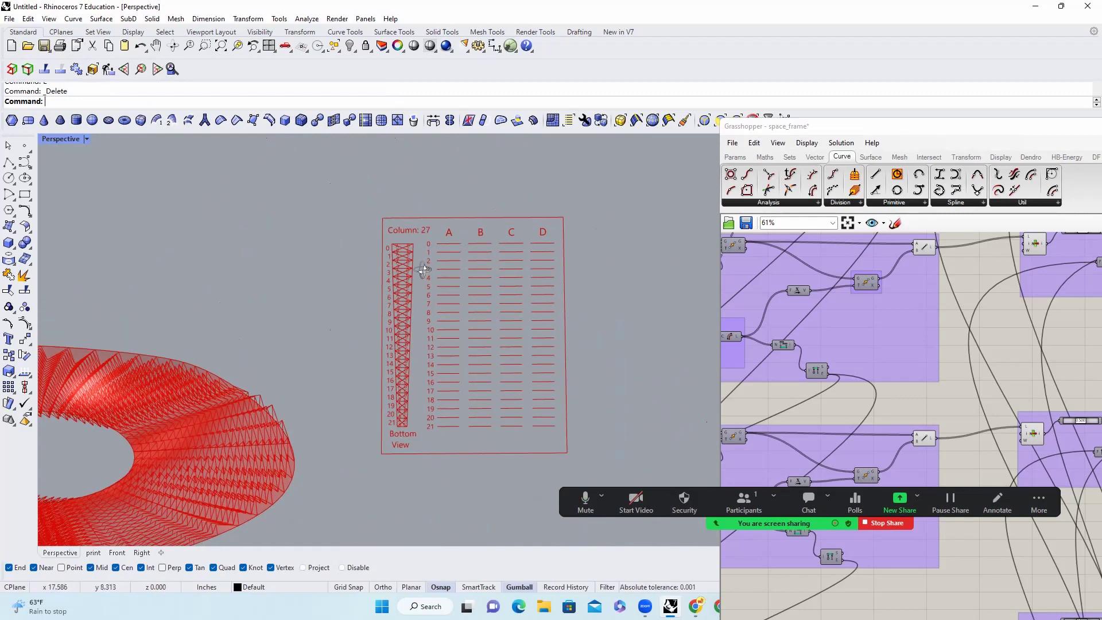
scroll(467, 239, "up", 2)
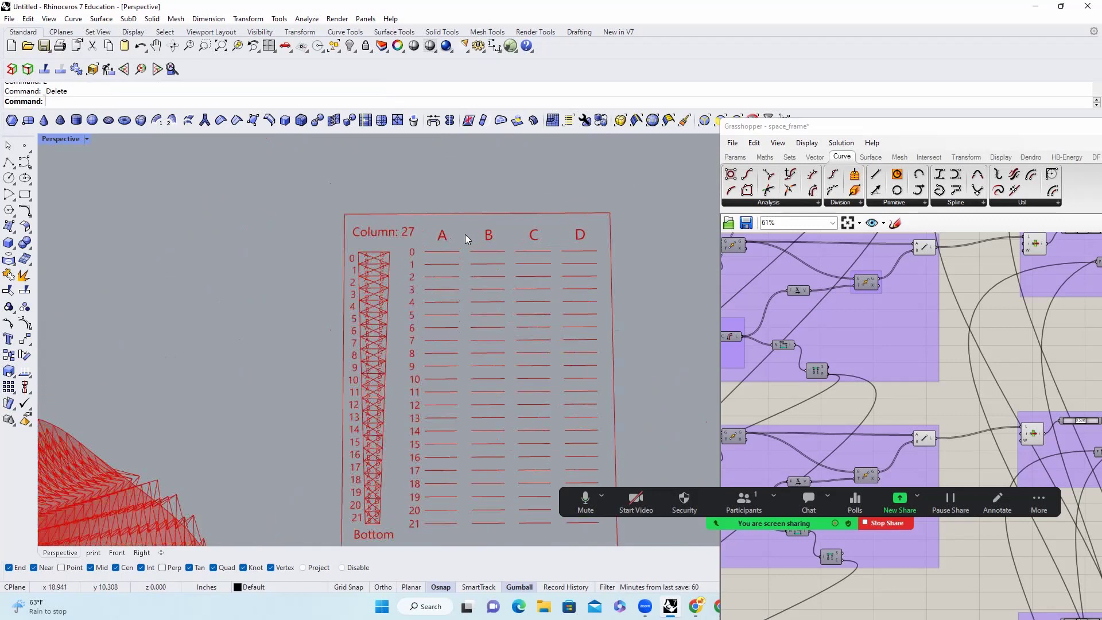
scroll(402, 238, "down", 1)
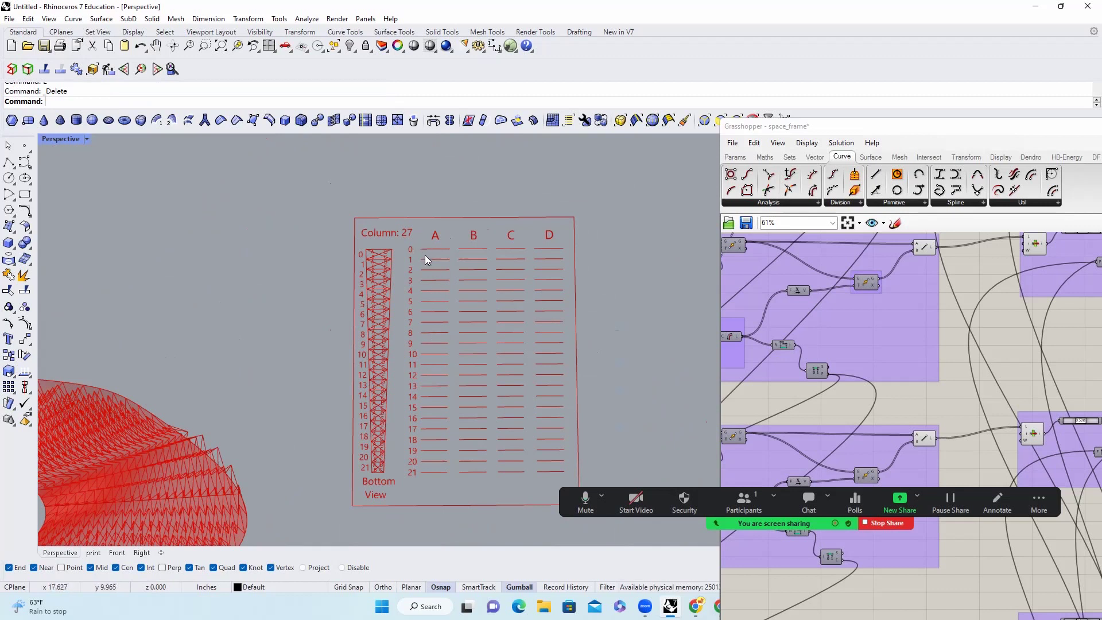
Examine the cutting sheet beside the full space frame in perspective and review the overall layout of the Grasshopper definition.
scroll(449, 258, "up", 2)
scroll(459, 304, "down", 2)
scroll(473, 353, "up", 4)
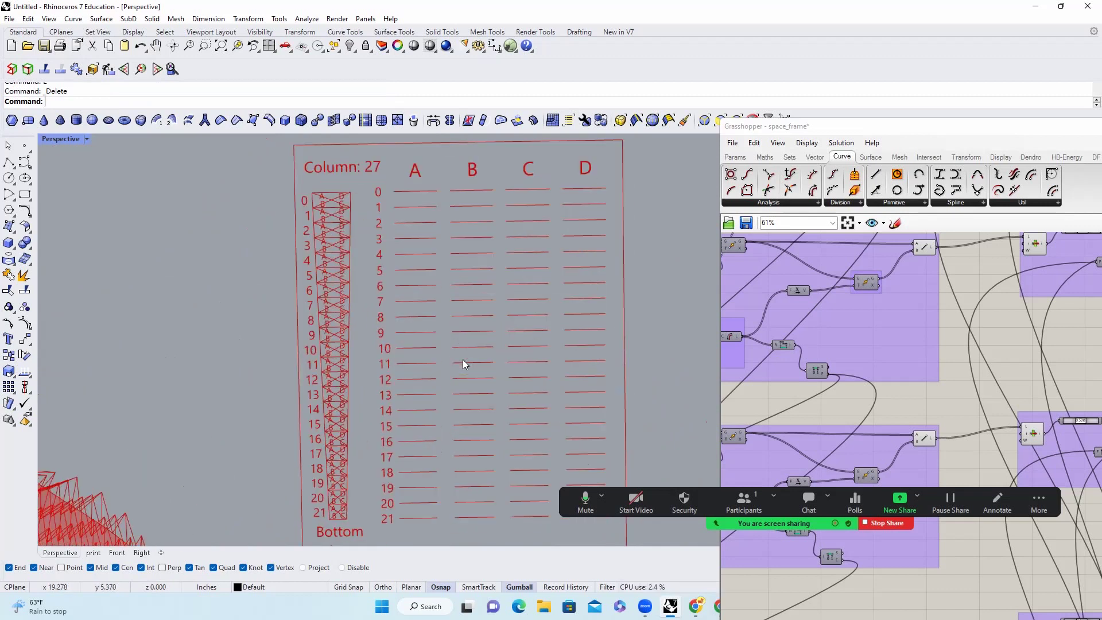
scroll(464, 365, "down", 3)
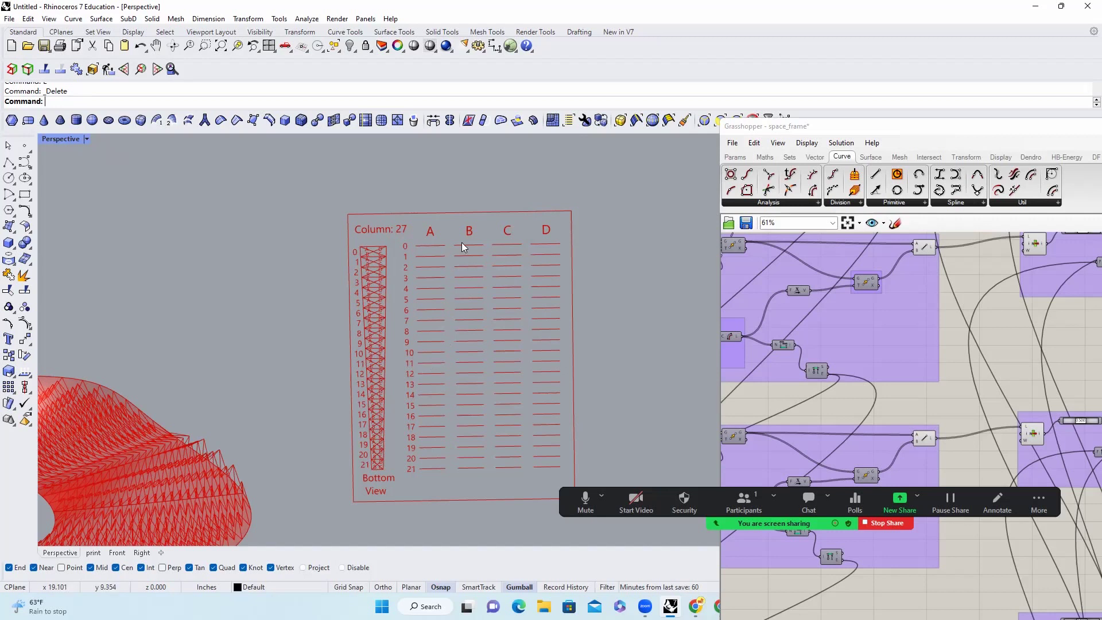
scroll(479, 268, "down", 4)
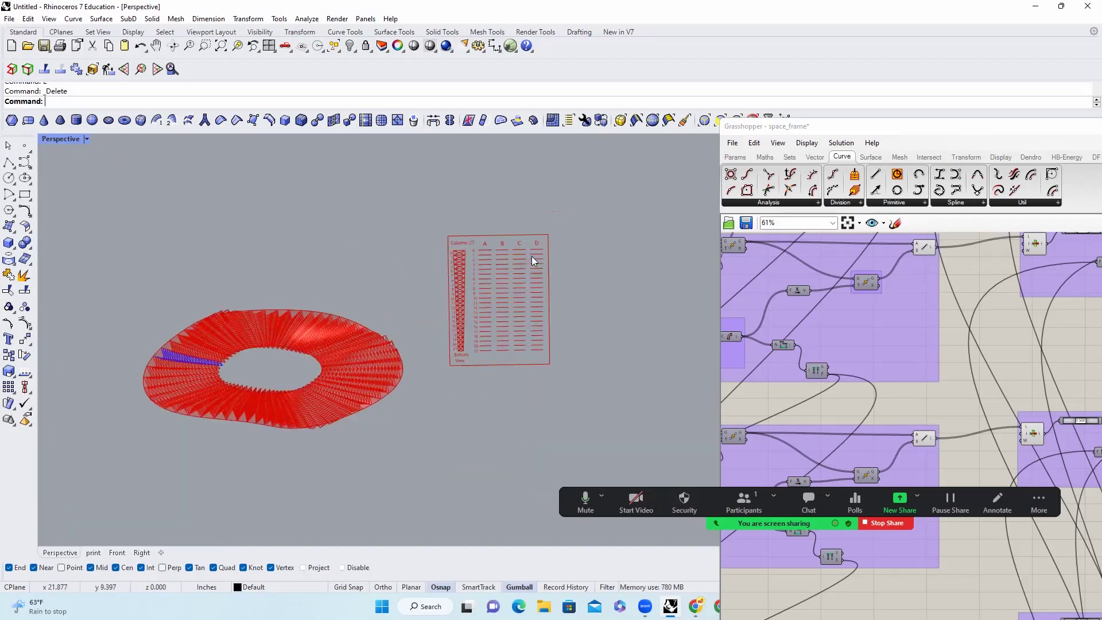
scroll(507, 293, "up", 2)
scroll(509, 296, "down", 2)
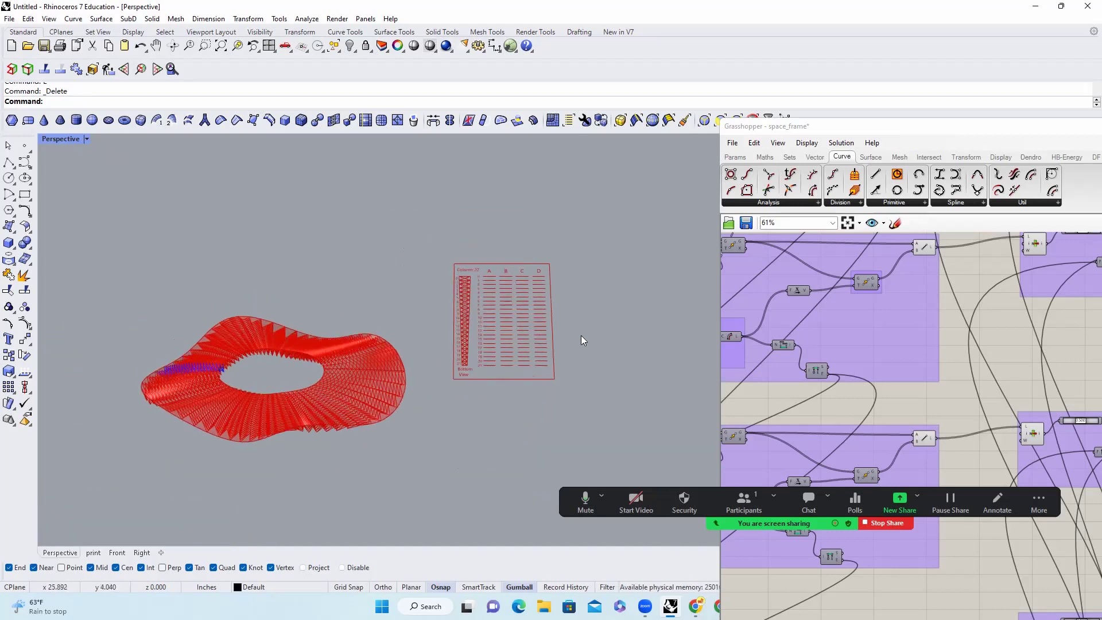
scroll(581, 336, "down", 2)
scroll(862, 342, "down", 8)
right_click_drag(898, 351, 958, 345)
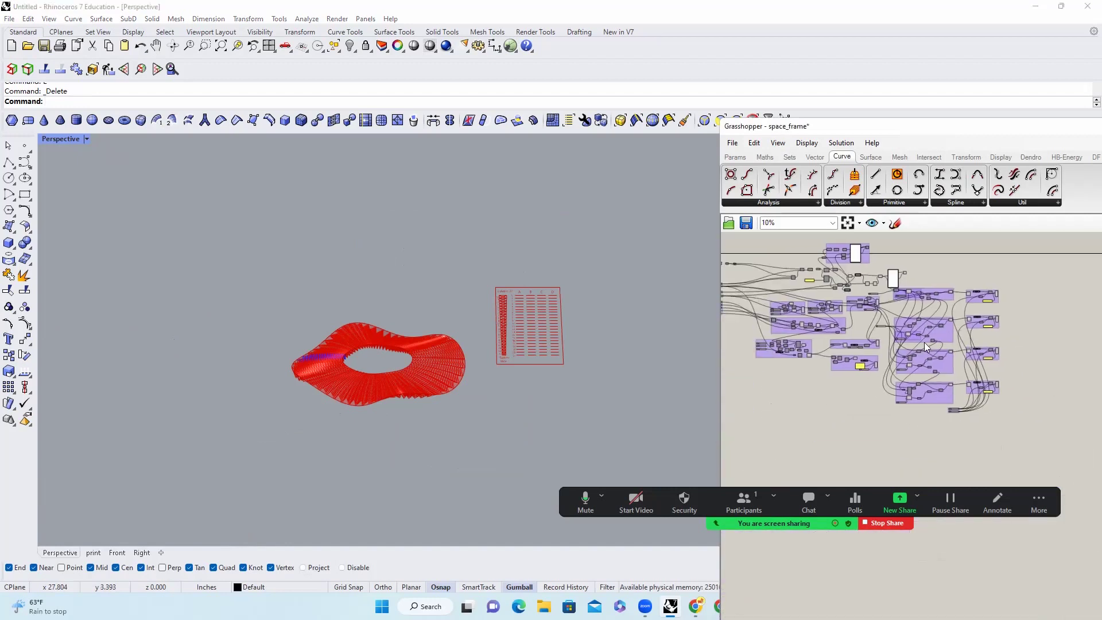
right_click_drag(861, 344, 934, 340)
right_click_drag(493, 383, 476, 396)
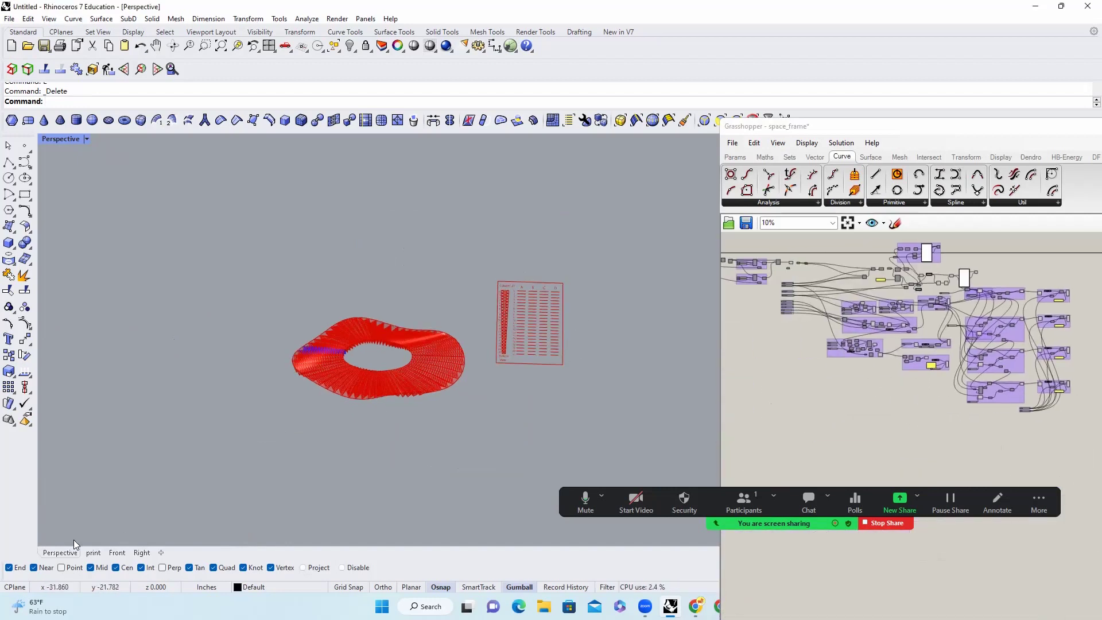
Switch to the print viewport framed on the cutting sheet and bring the column_index and sheet layout sliders into view.
left_click(93, 553)
scroll(484, 326, "down", 2)
scroll(484, 325, "up", 2)
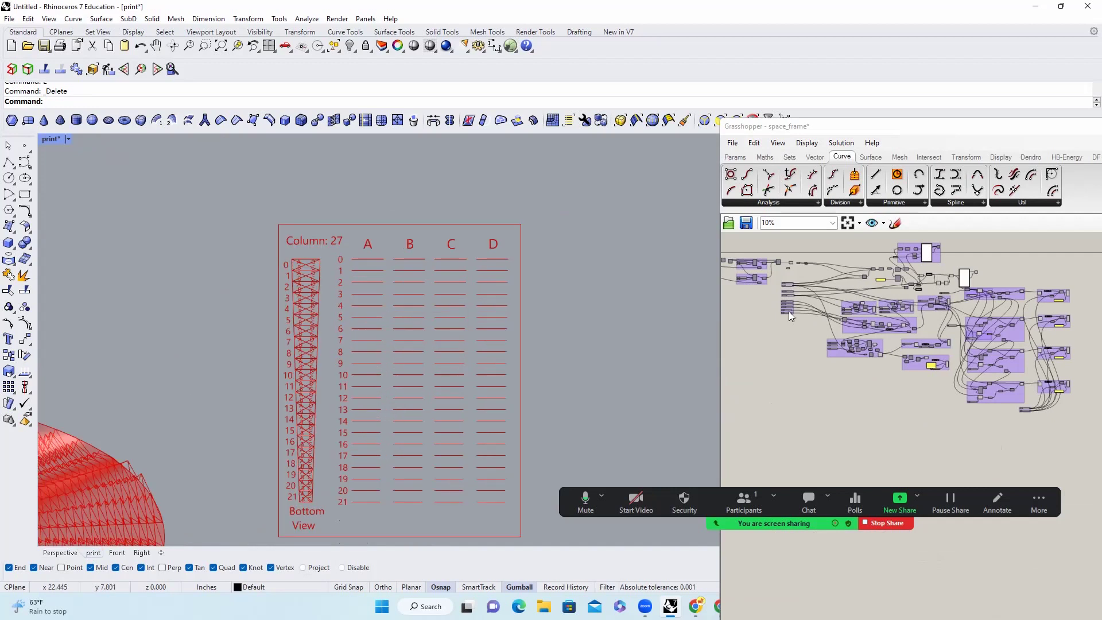
scroll(767, 292, "up", 10)
scroll(886, 338, "up", 3)
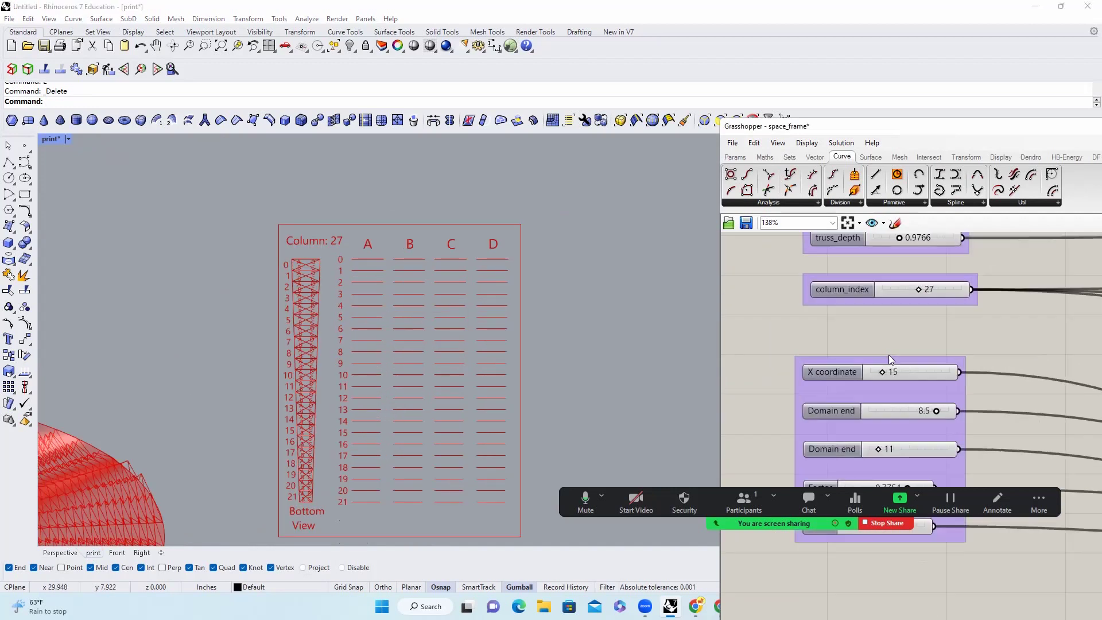
right_click_drag(389, 381, 403, 351)
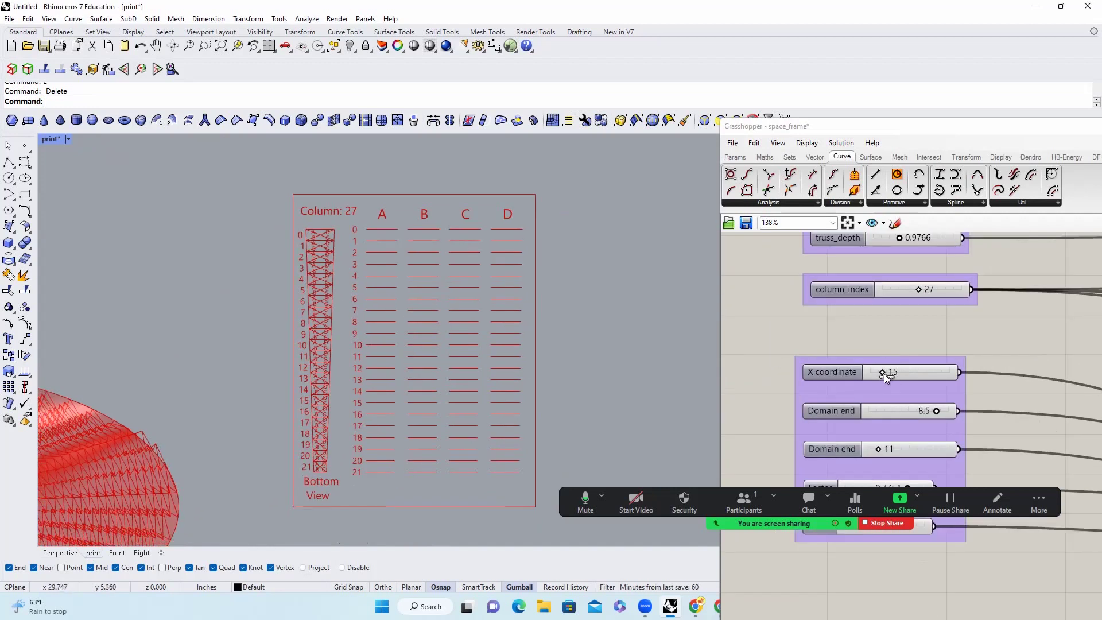
Examine the sheet layout sliders for X coordinate, the two Domain end values and the two Factor values.
mouse_move(885, 373)
left_mouse_down()
mouse_move(913, 373)
mouse_move(884, 373)
left_mouse_up()
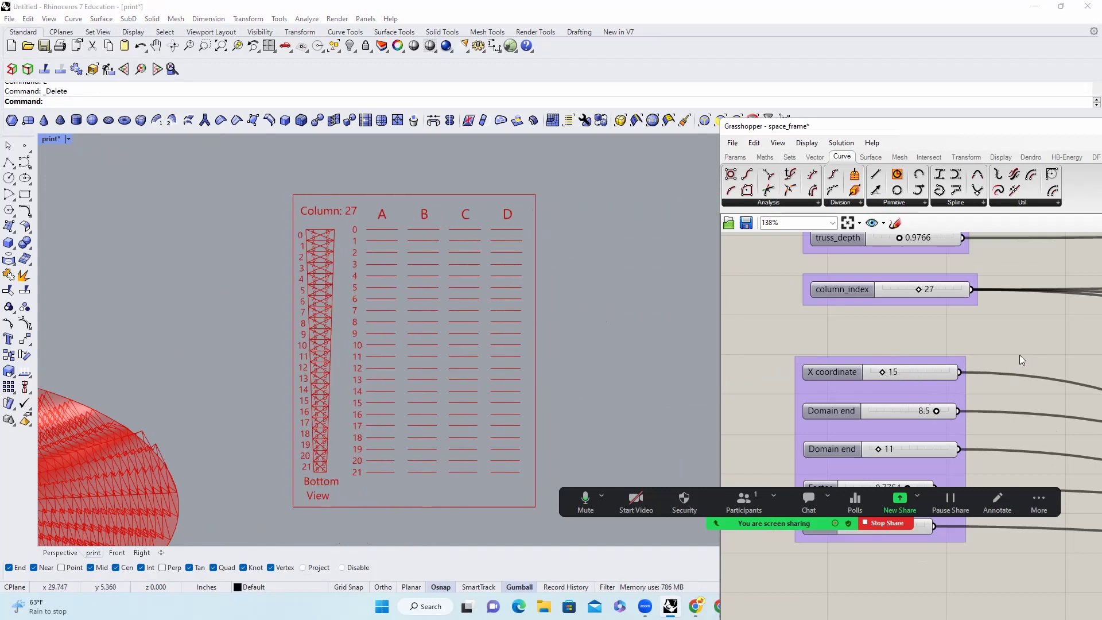
mouse_move(938, 412)
left_mouse_down()
mouse_move(912, 412)
mouse_move(934, 412)
left_mouse_up()
right_click_drag(932, 417, 943, 380)
left_click_drag(914, 452, 929, 447)
key("ctrl+z")
scroll(921, 367, "down", 1)
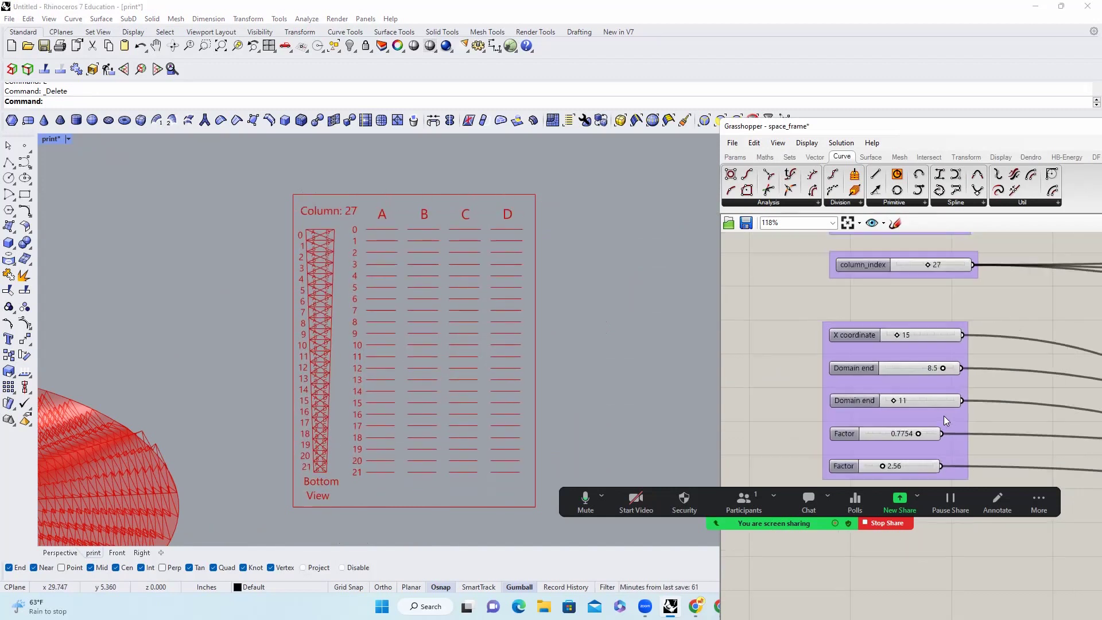
right_click_drag(924, 462, 914, 409)
scroll(907, 411, "up", 3)
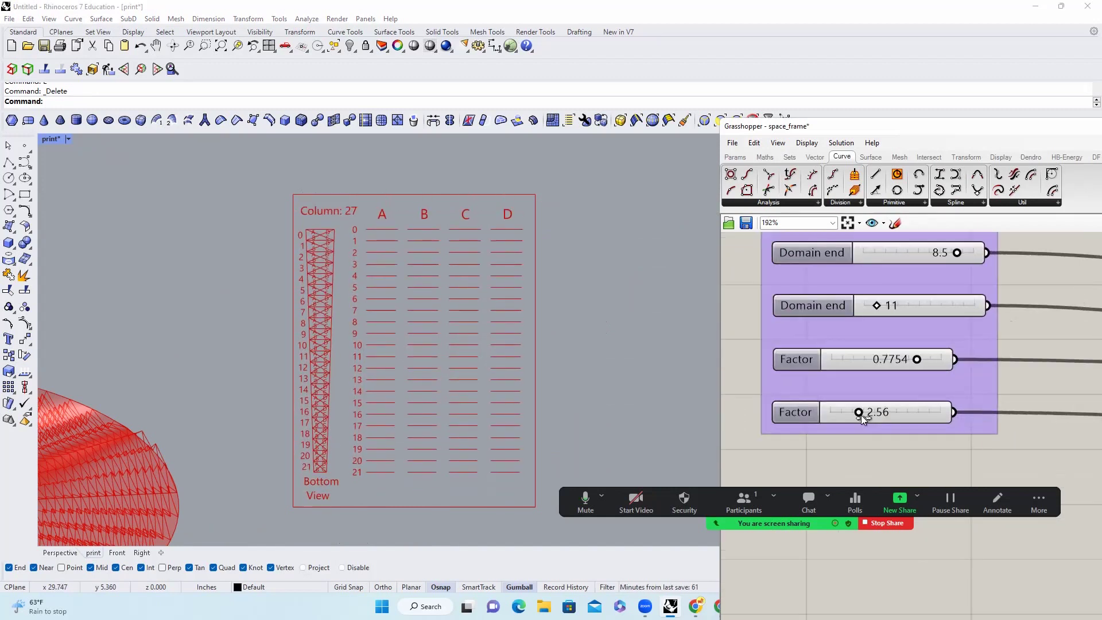
mouse_move(861, 418)
left_mouse_down()
mouse_move(877, 418)
mouse_move(859, 418)
left_mouse_up()
Examine the sheet's truss diagram and line table, and view the whole definition with the Grasshopper window shifted aside.
left_click_drag(354, 224, 388, 367)
left_click_drag(289, 214, 377, 477)
scroll(980, 360, "down", 8)
left_click_drag(952, 133, 512, 147)
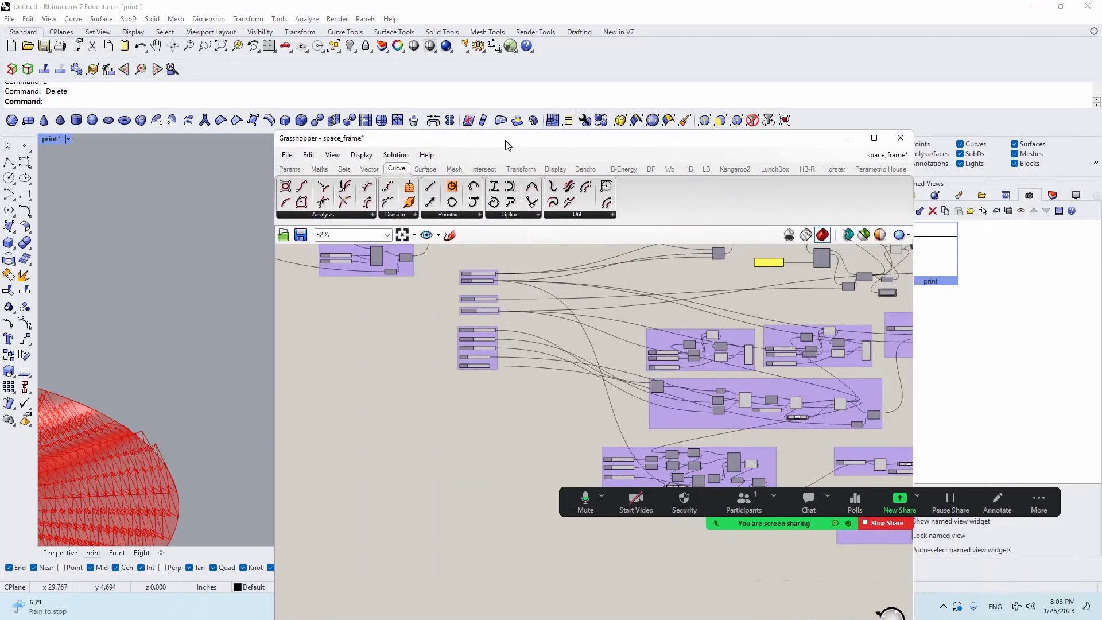
scroll(517, 374, "down", 4)
scroll(575, 367, "down", 2)
left_click_drag(504, 251, 772, 490)
left_click(752, 380)
left_click_drag(534, 140, 897, 161)
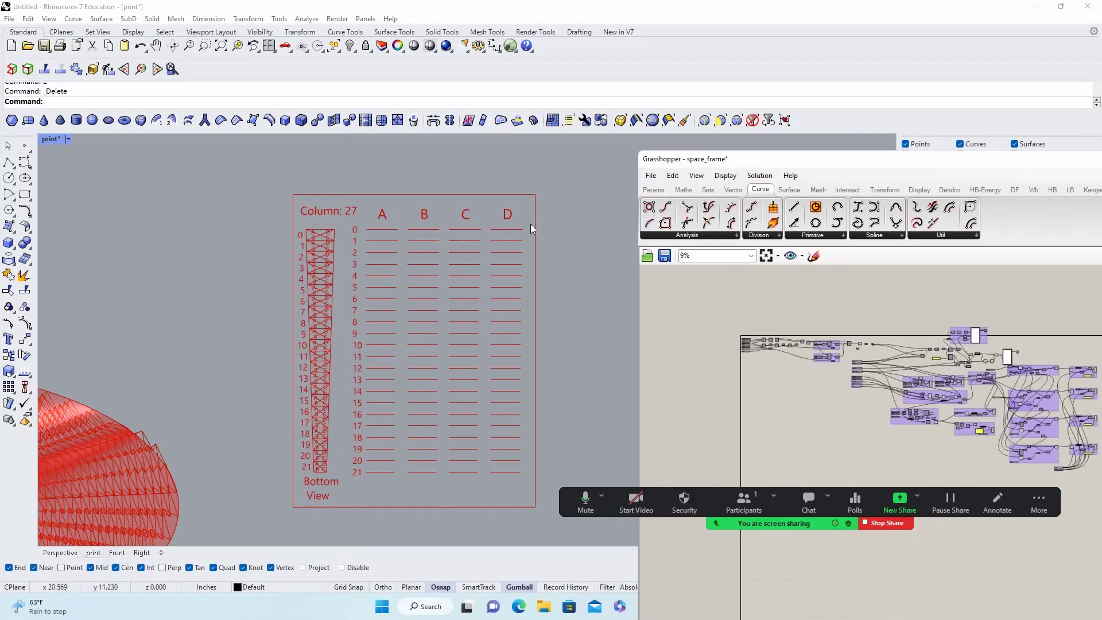
Set the U Count slider to 8 and inspect the regenerated space frame and cutting sheet.
scroll(811, 350, "up", 4)
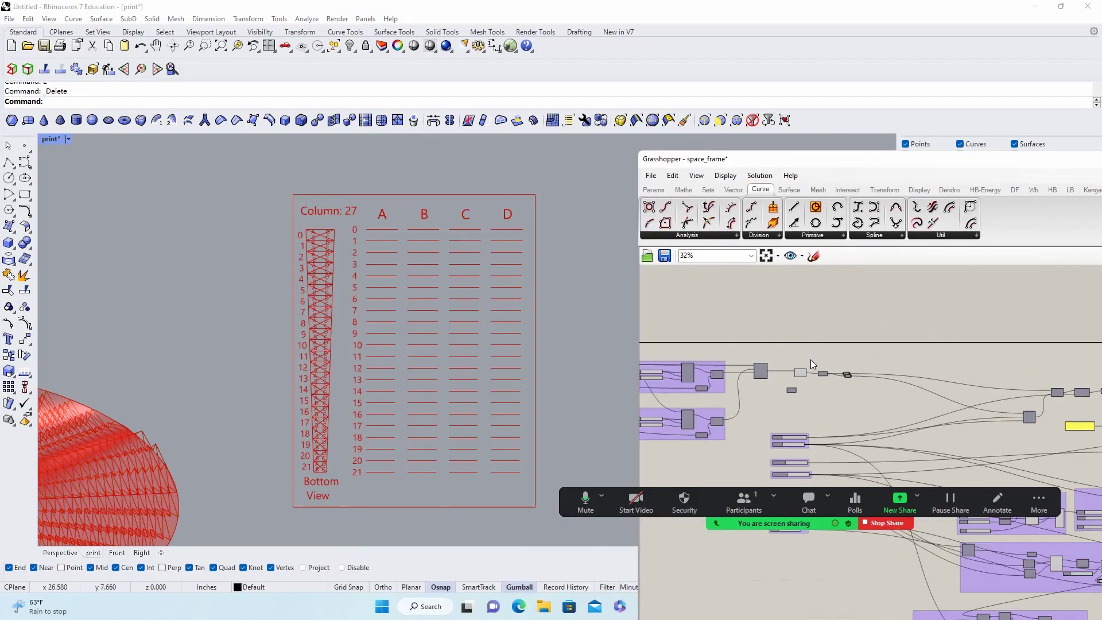
scroll(848, 359, "down", 2)
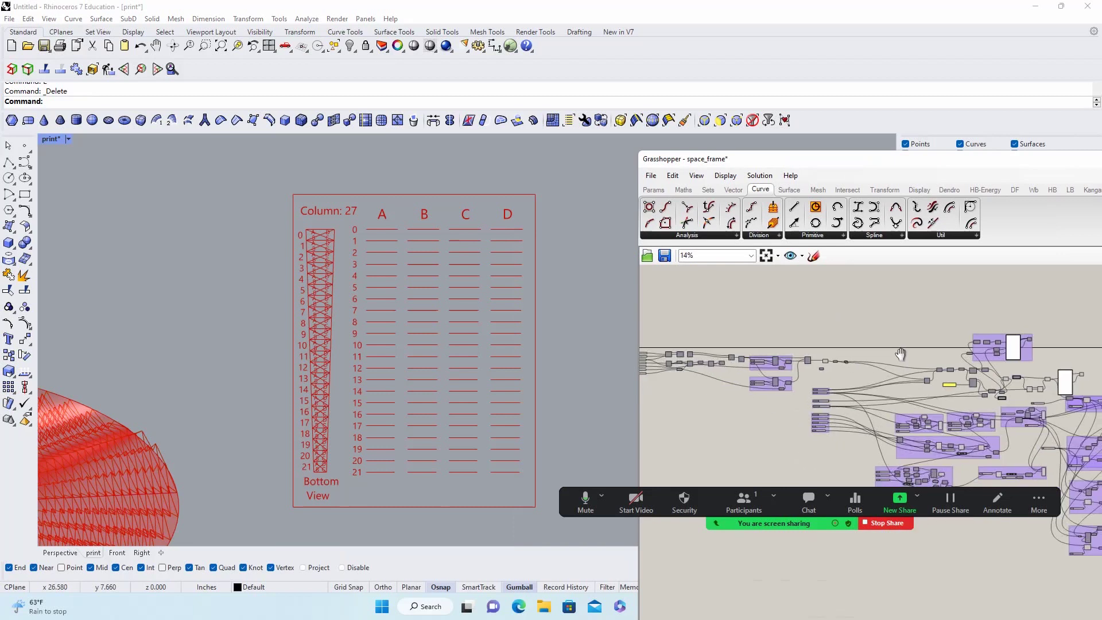
right_click_drag(499, 357, 511, 349)
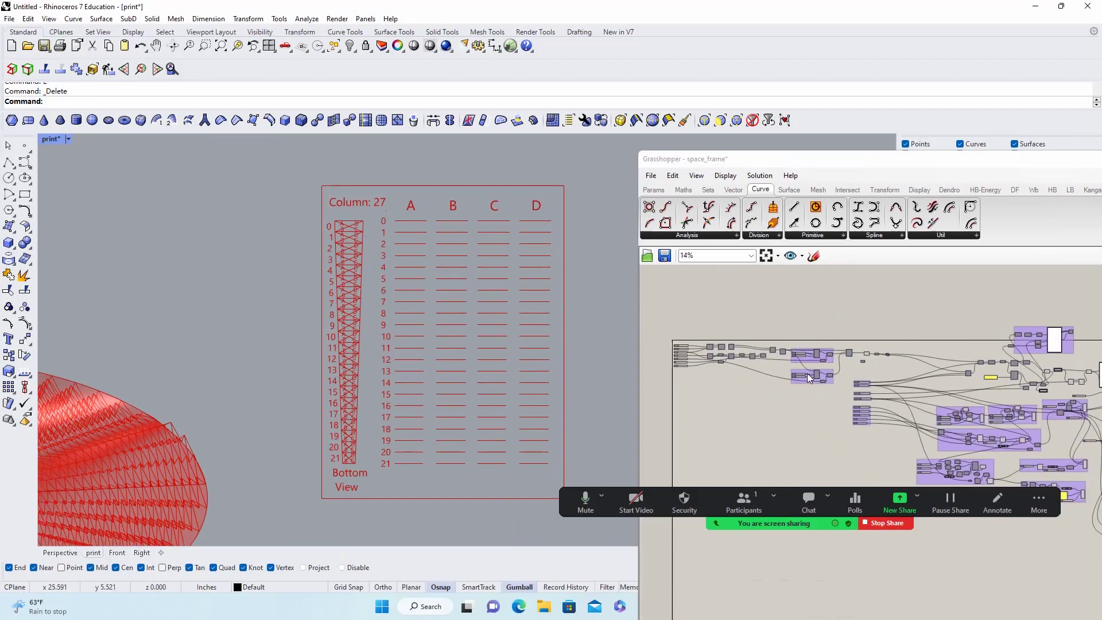
scroll(861, 385, "up", 6)
scroll(861, 386, "up", 2)
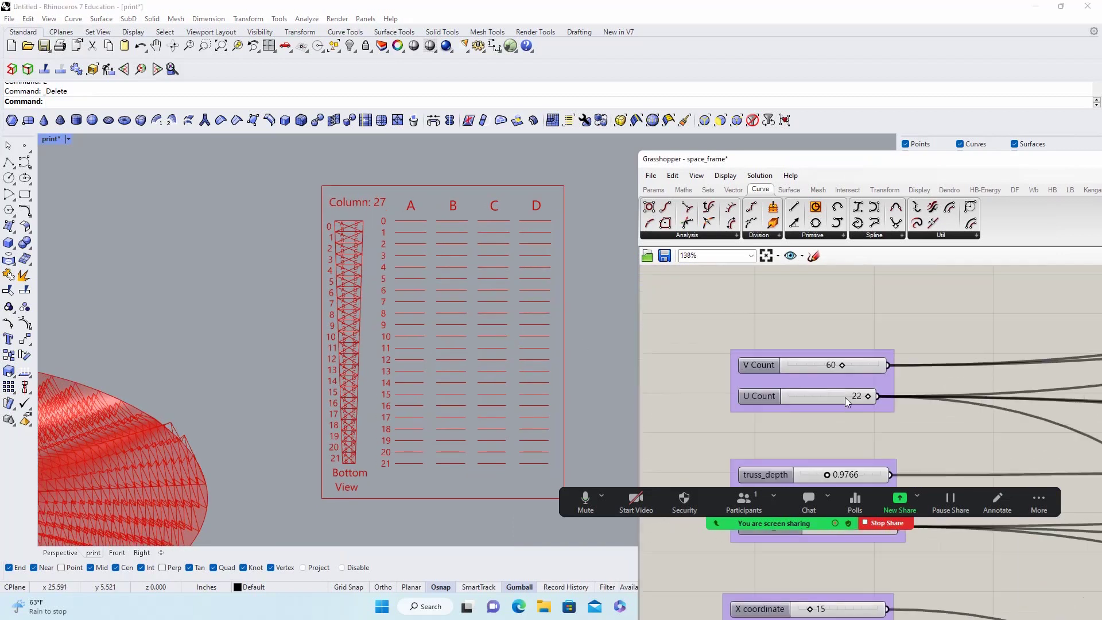
double_click(845, 397)
type("1")
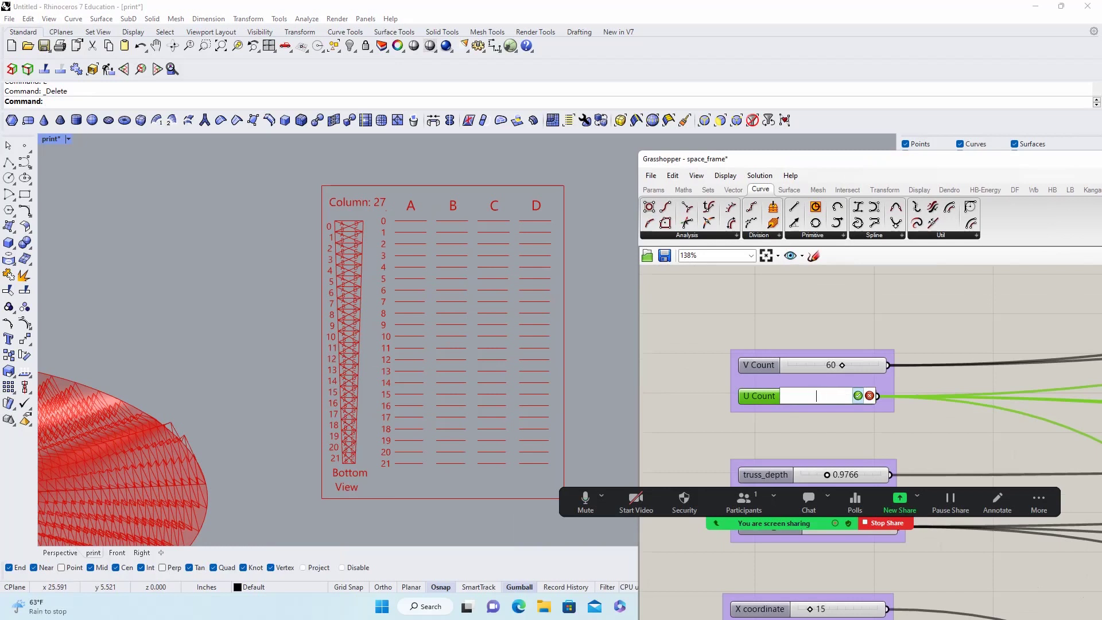
left_click(858, 396)
scroll(523, 304, "down", 5)
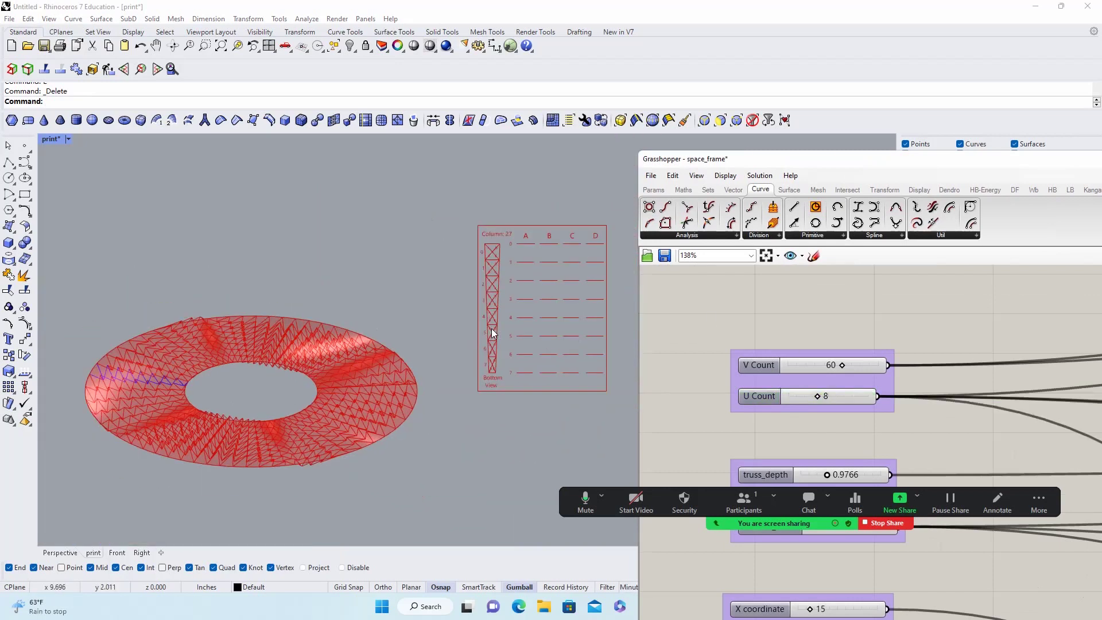
scroll(493, 327, "up", 3)
left_click_drag(309, 201, 582, 474)
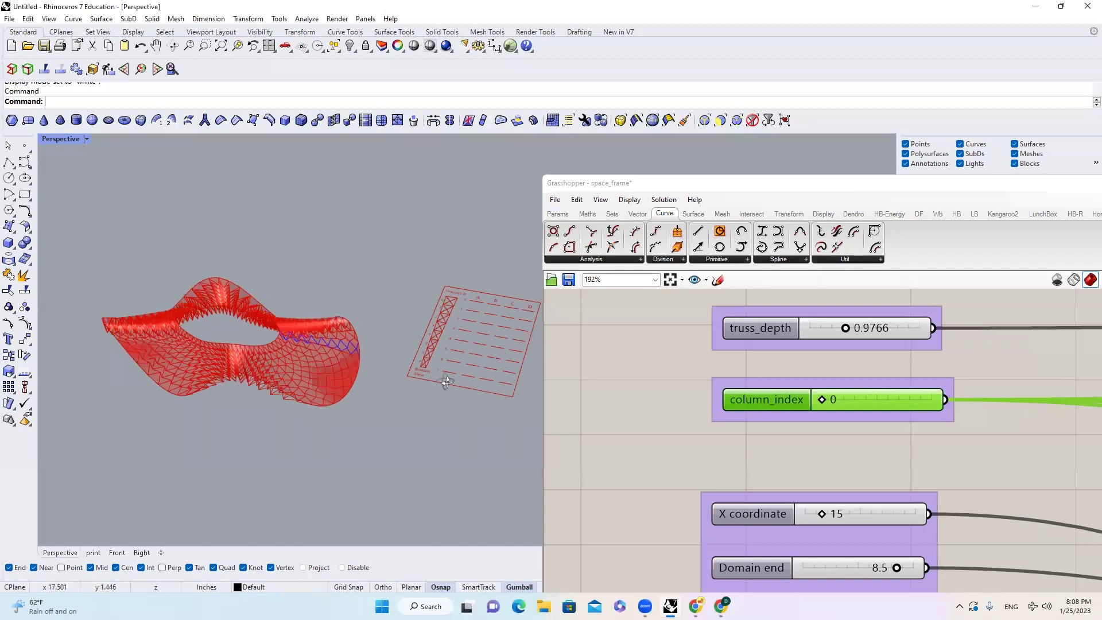
Examine the column 0 cutting sheet beside the space frame in perspective and return to the print viewport.
right_click_drag(446, 385, 462, 411)
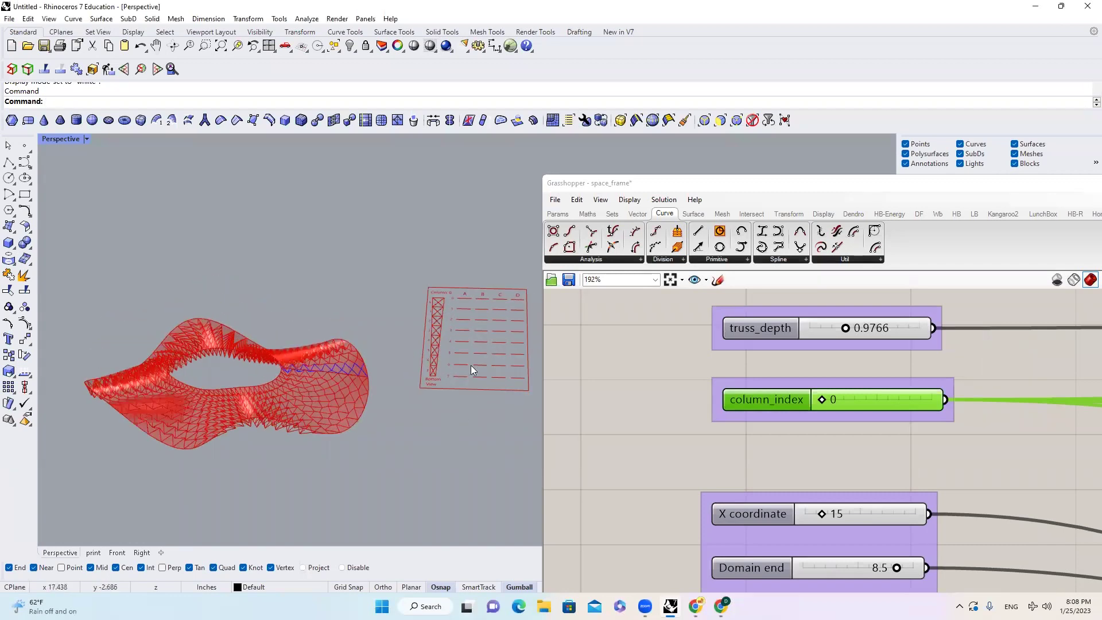
left_click_drag(407, 275, 549, 445)
scroll(683, 389, "up", 2)
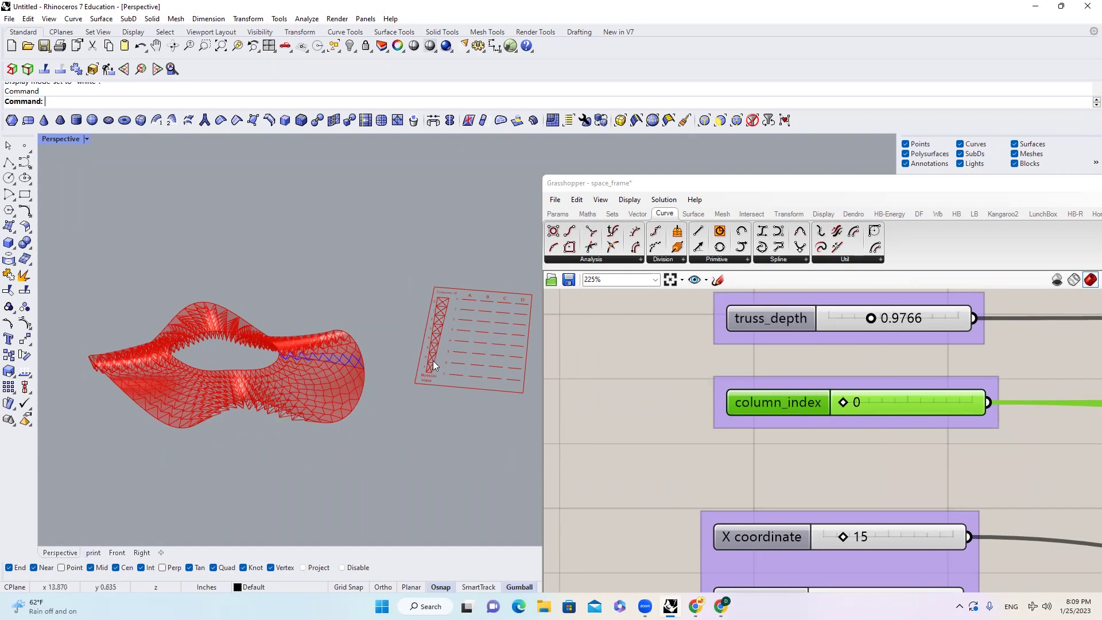
scroll(357, 417, "up", 2)
scroll(436, 323, "up", 2)
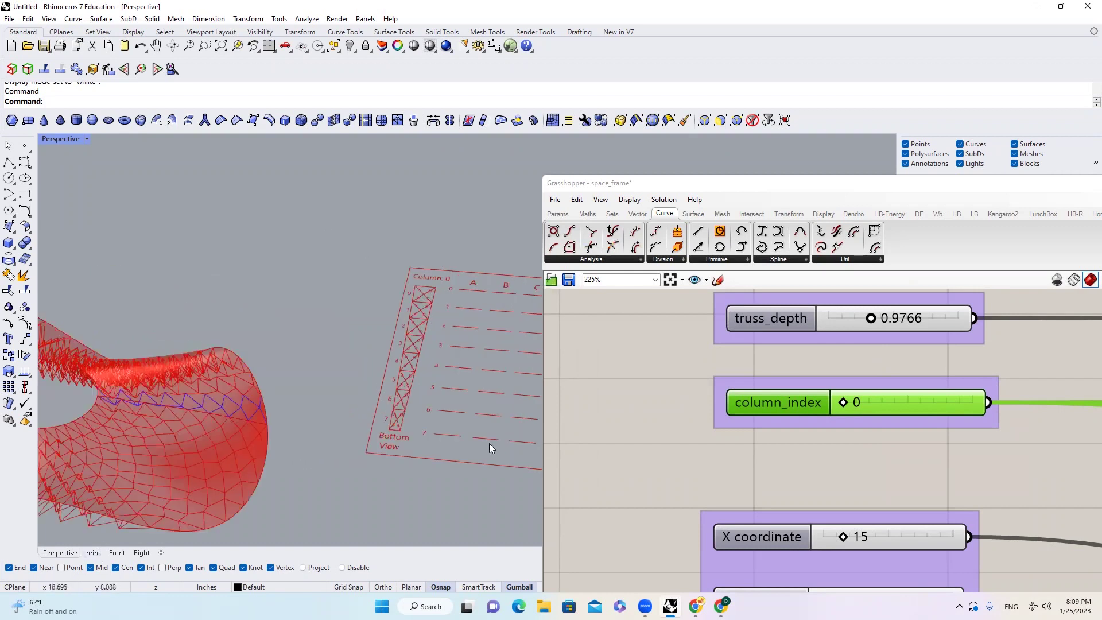
scroll(448, 409, "down", 4)
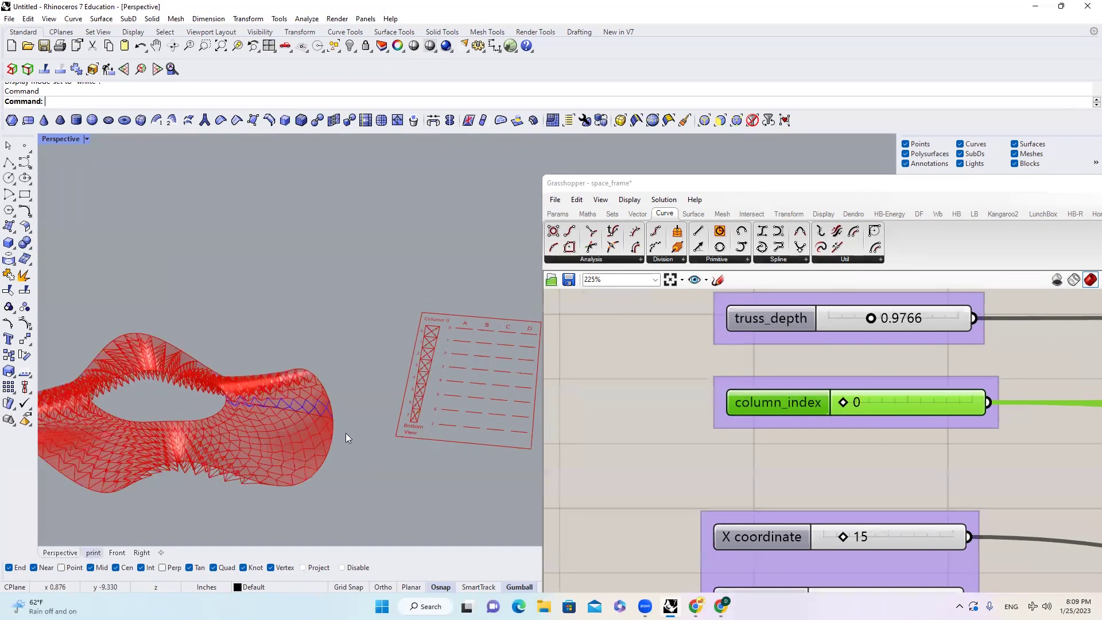
scroll(379, 402, "down", 5)
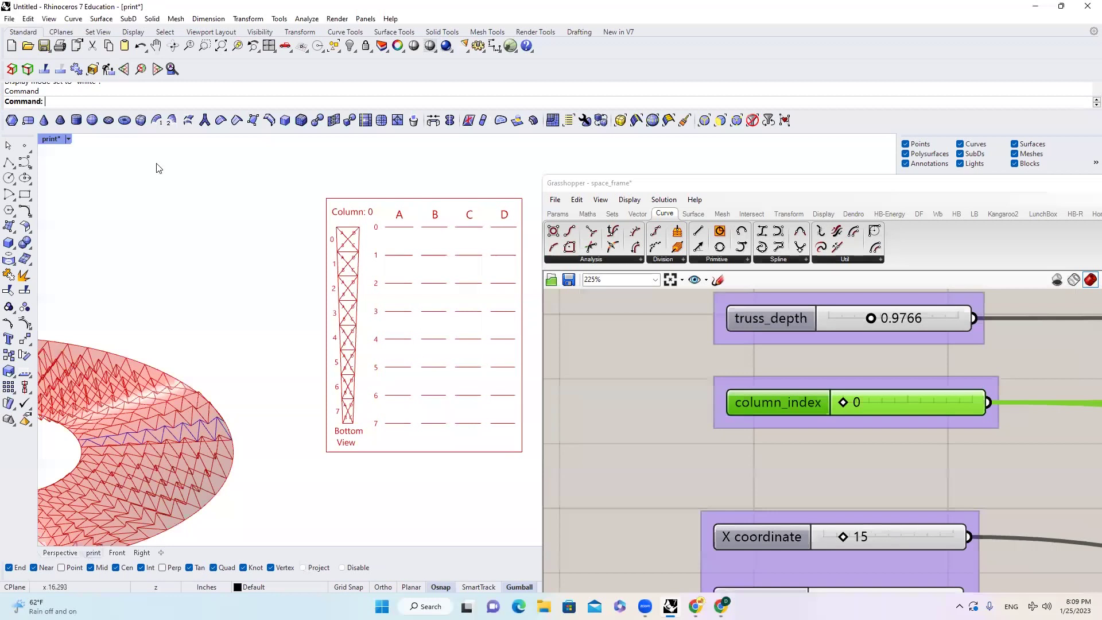
Restore the saved named view print in the print viewport and bring the column_index slider back into view.
left_click(68, 139)
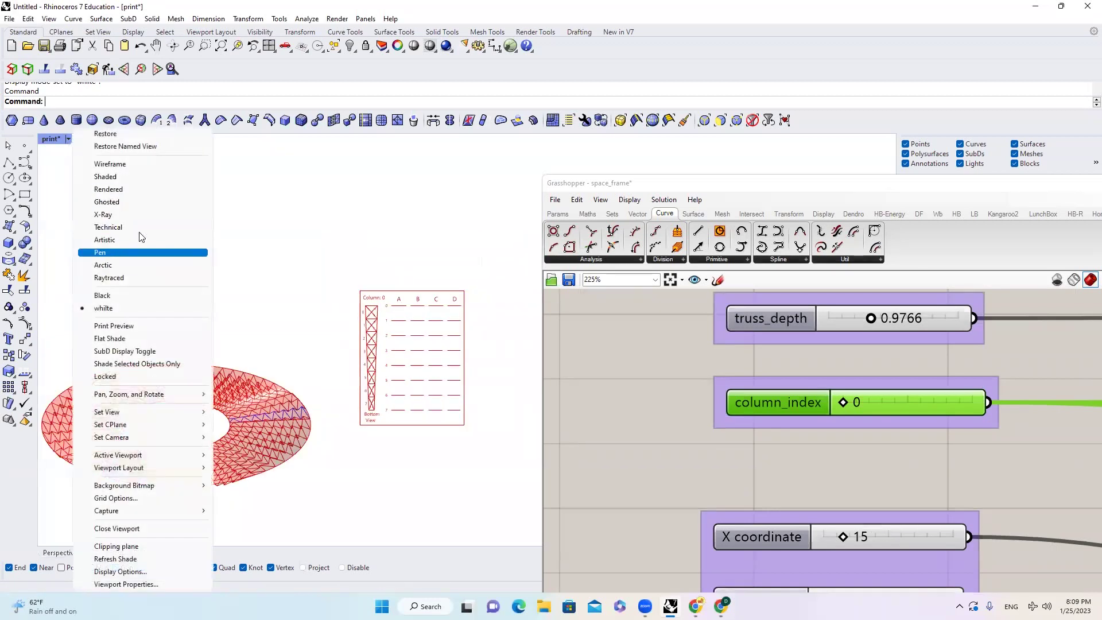
left_click(339, 214)
left_click_drag(732, 189, 842, 445)
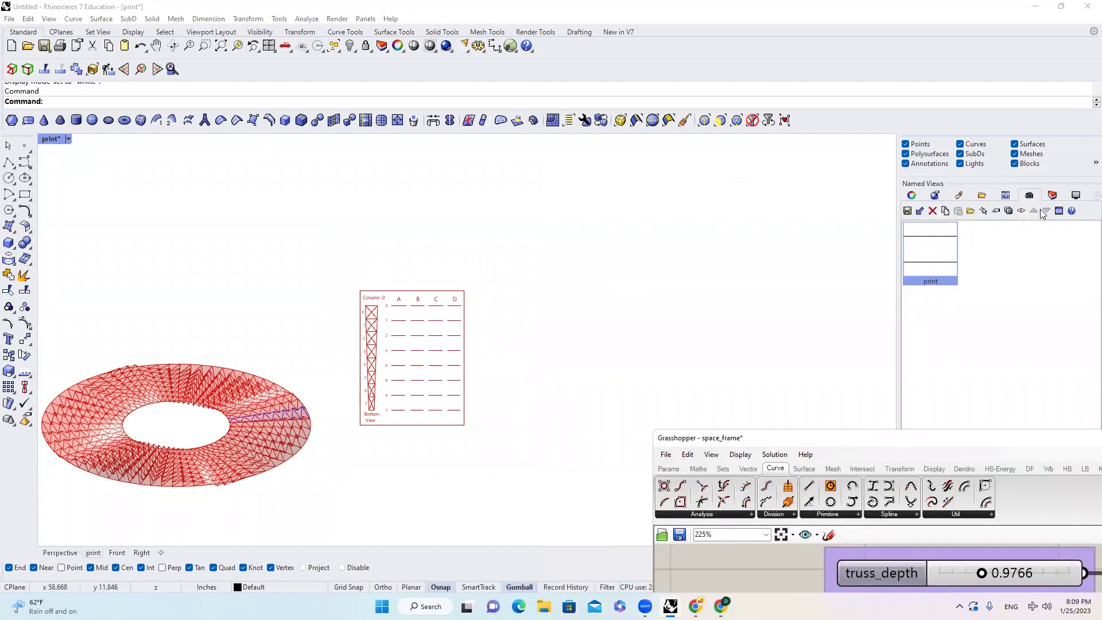
double_click(945, 259)
left_click_drag(774, 435, 818, 447)
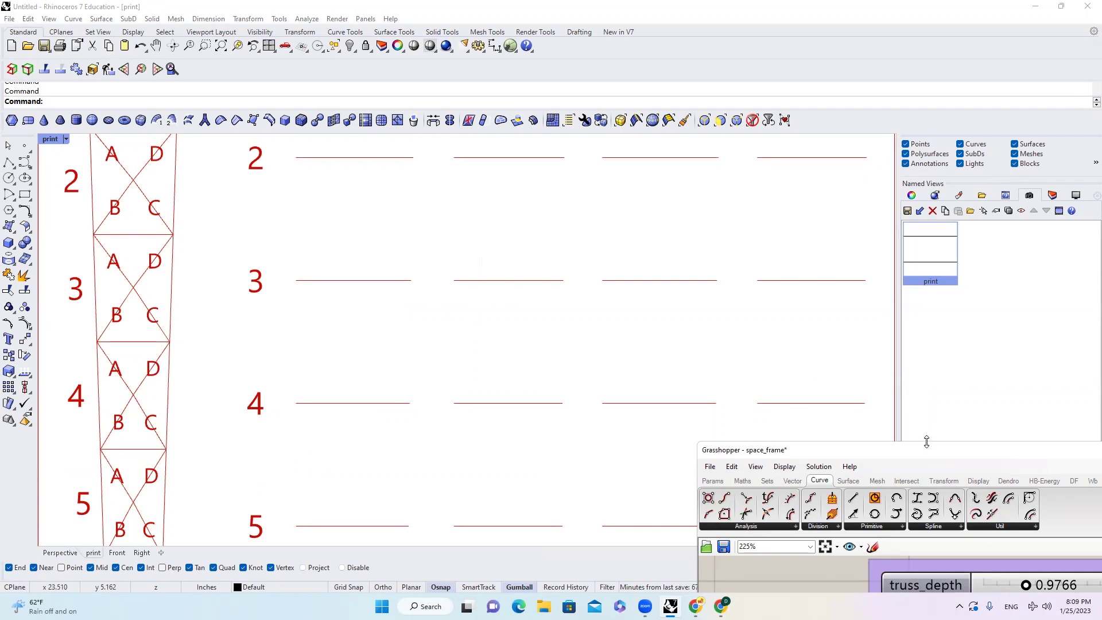
left_click_drag(930, 453, 715, 144)
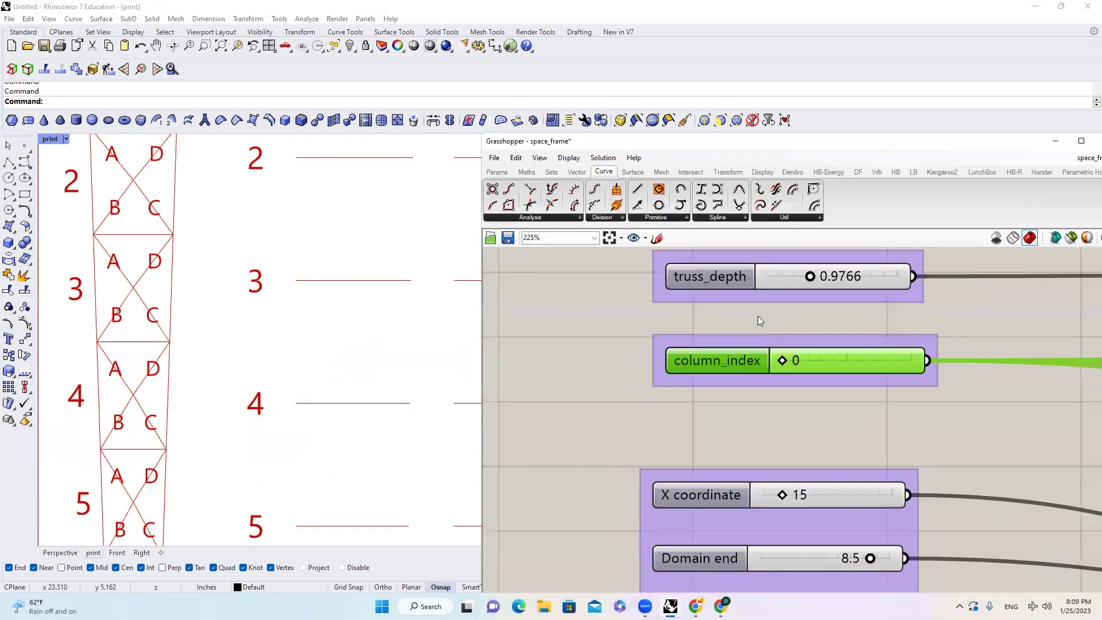
Open the animation settings of the column_index slider, set the source viewport to print and check the frame preview.
right_click(811, 361)
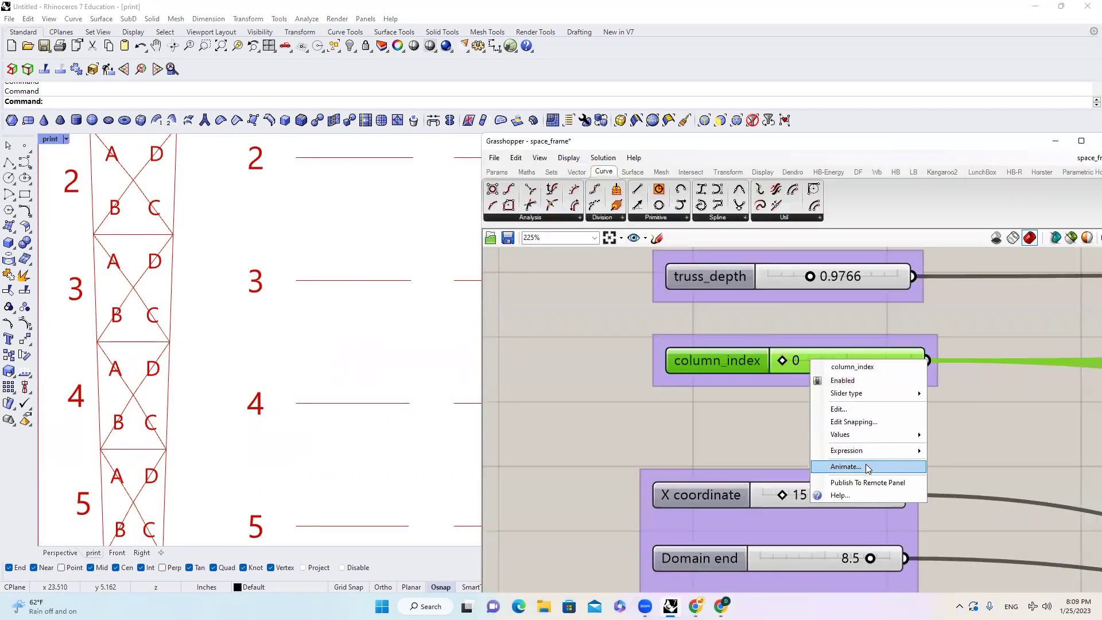
left_click(867, 466)
left_click_drag(876, 200, 609, 119)
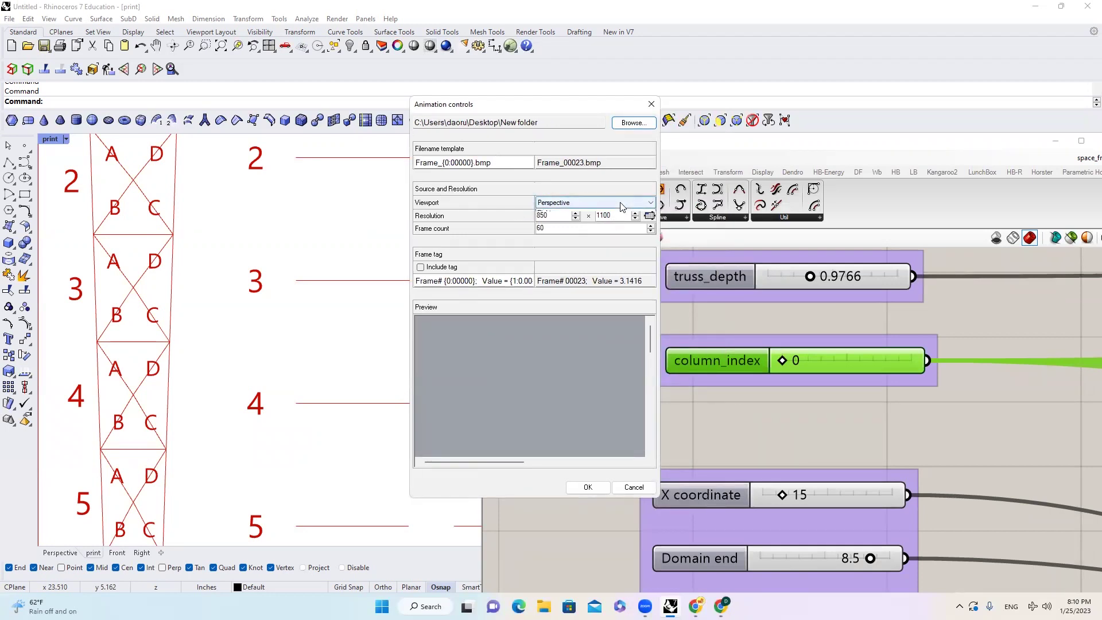
left_click(613, 203)
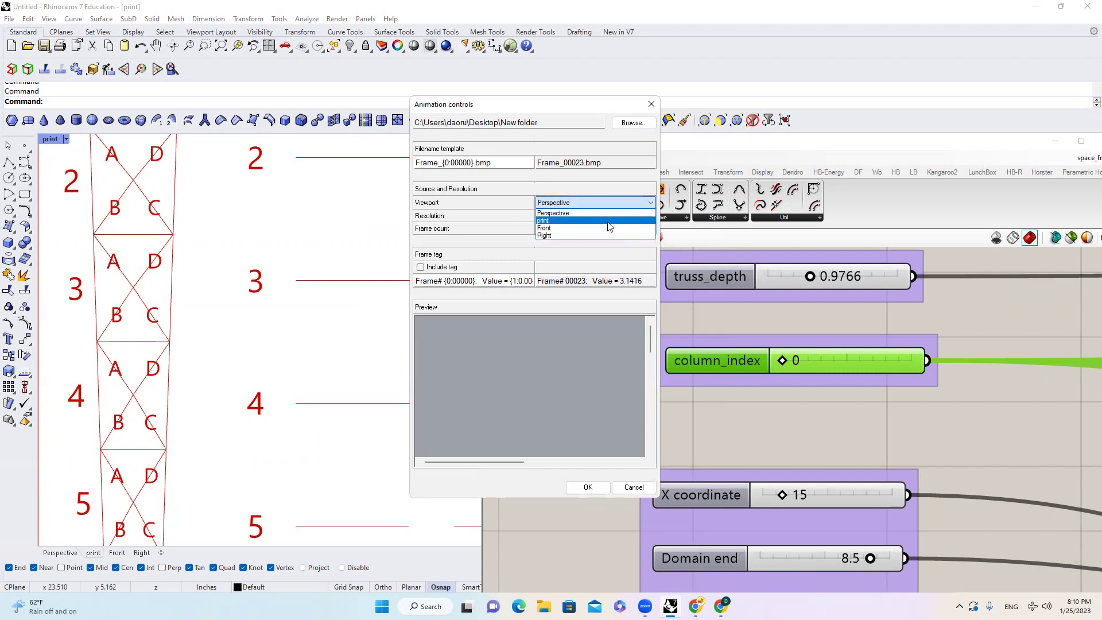
left_click(609, 221)
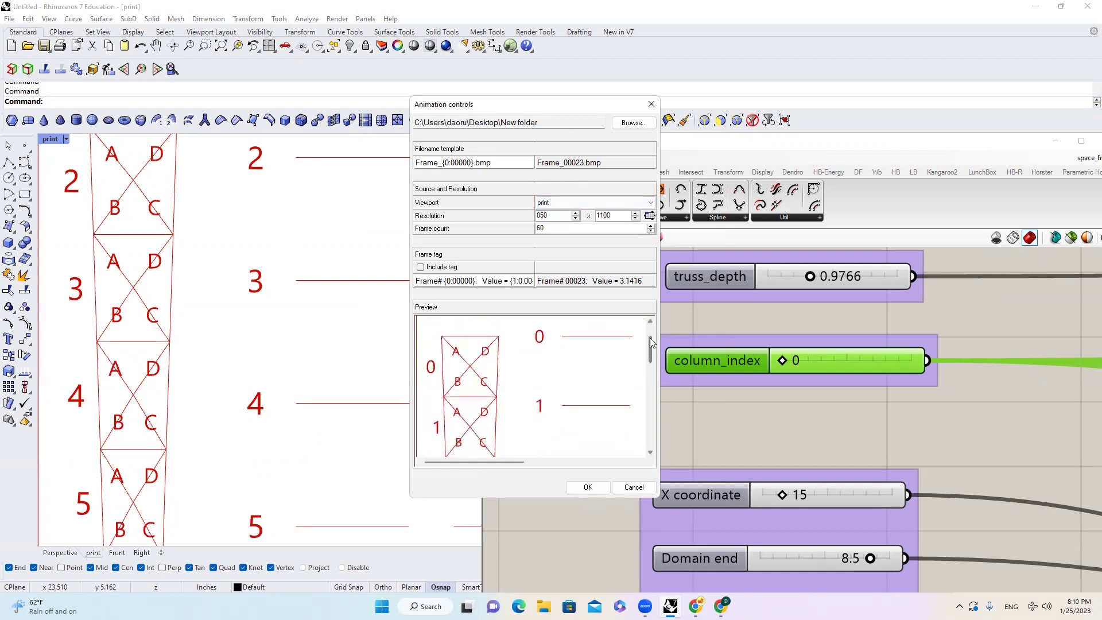
mouse_move(649, 330)
left_mouse_down()
mouse_move(659, 431)
mouse_move(653, 321)
left_mouse_up()
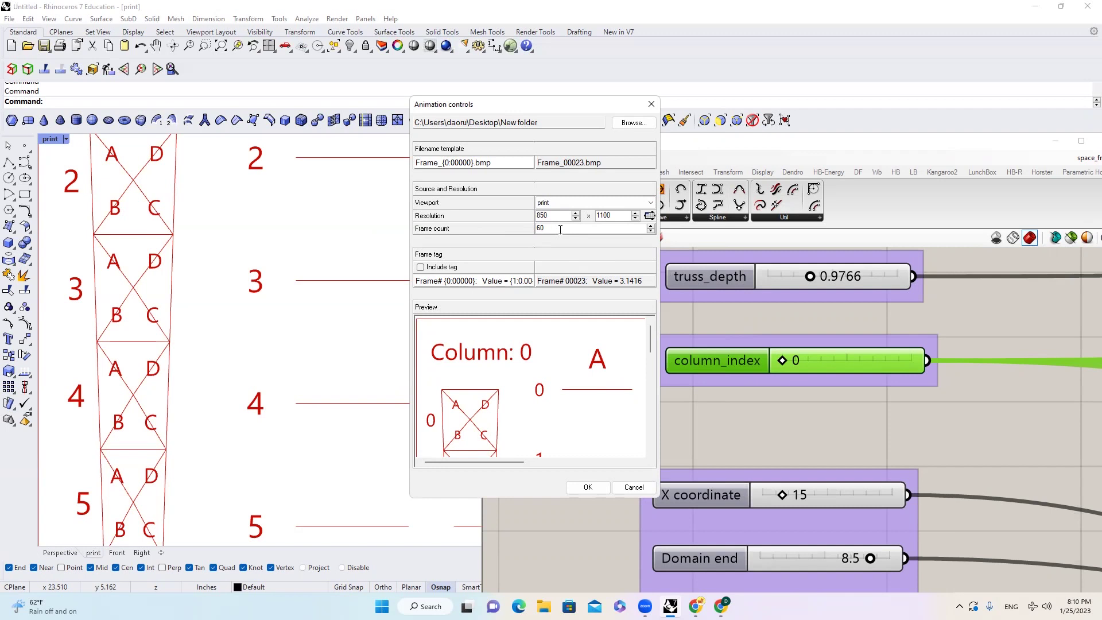
Run the column_index animation export from the print viewport, saving 60 frames at 850 x 1100 to the desktop's New folder.
mouse_move(652, 340)
left_mouse_down()
mouse_move(651, 440)
mouse_move(653, 323)
left_mouse_up()
left_click_drag(515, 111, 459, 109)
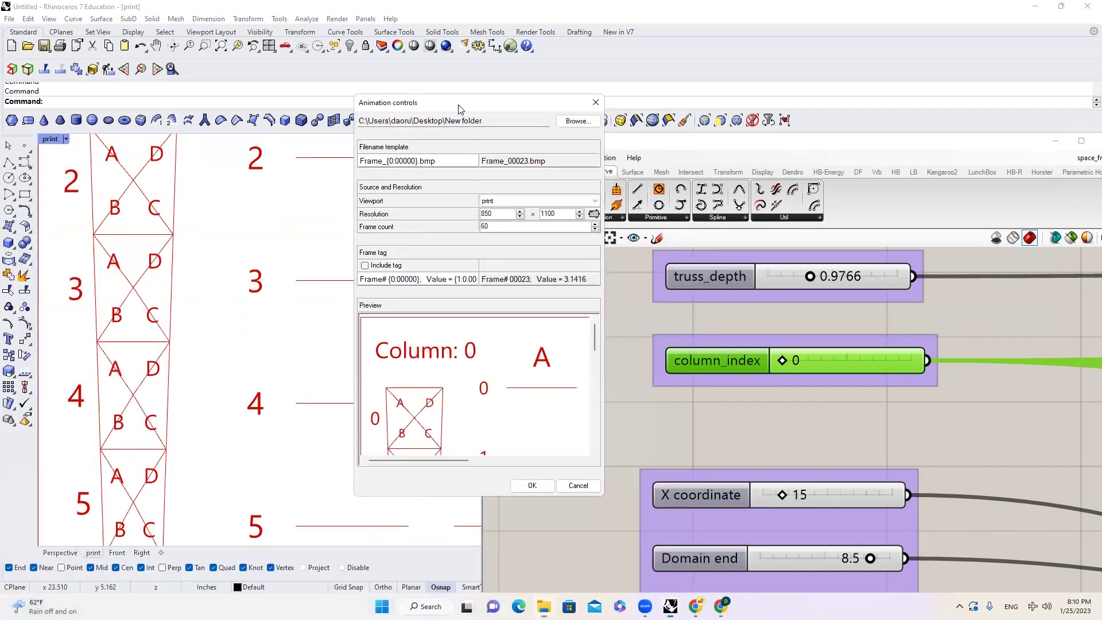
left_click_drag(563, 104, 556, 84)
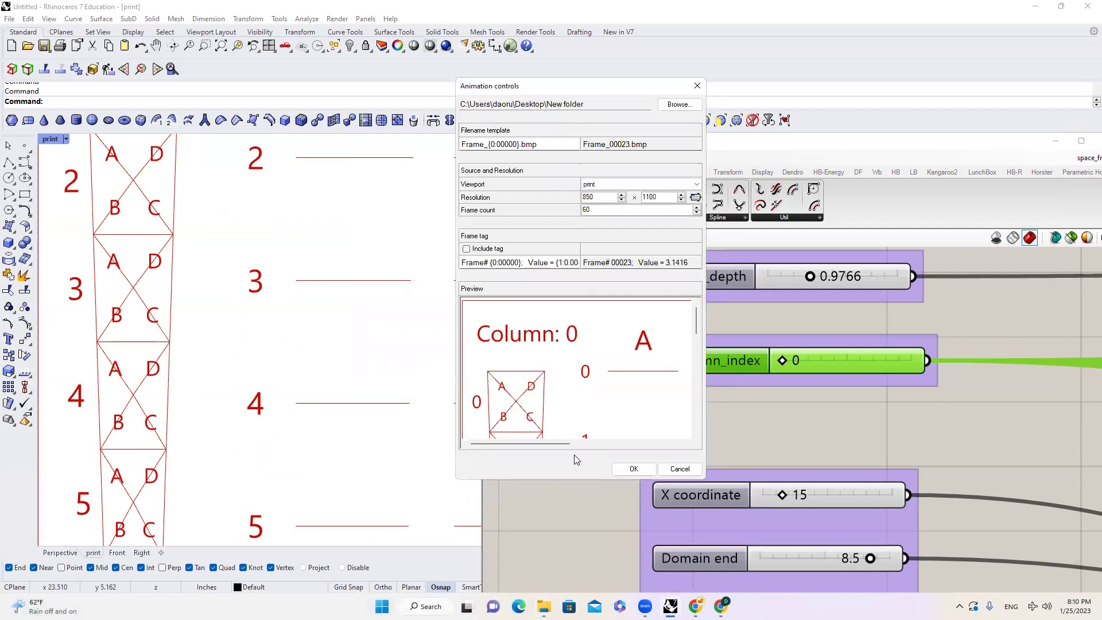
left_click(632, 468)
Switch to File Explorer and check the exported frame images in the desktop's New folder.
key("alt+Tab")
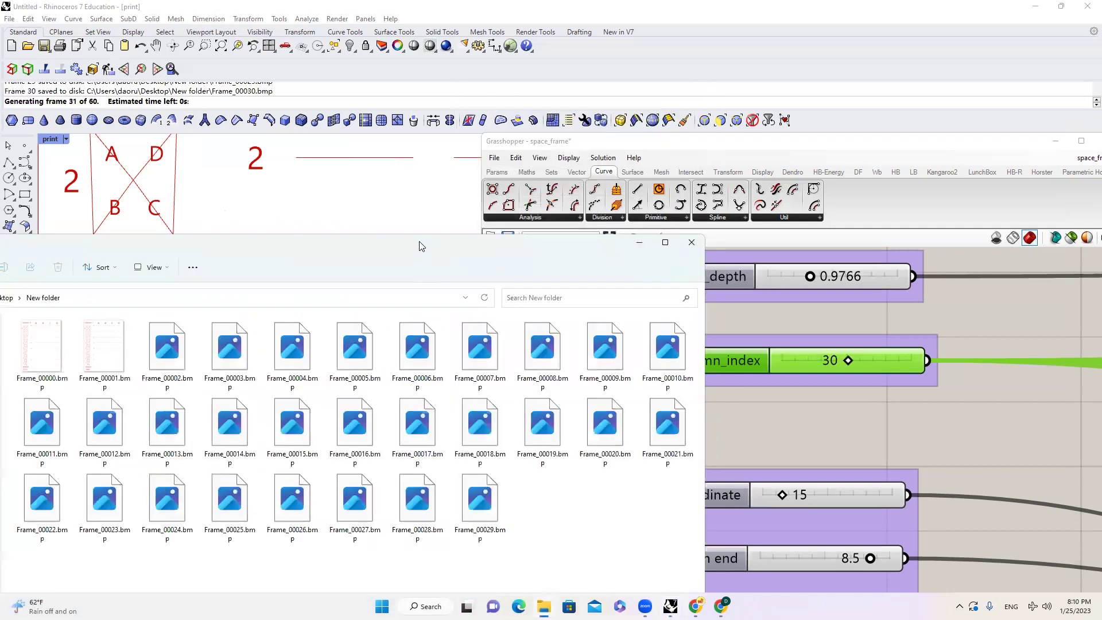
left_click_drag(419, 242, 452, 118)
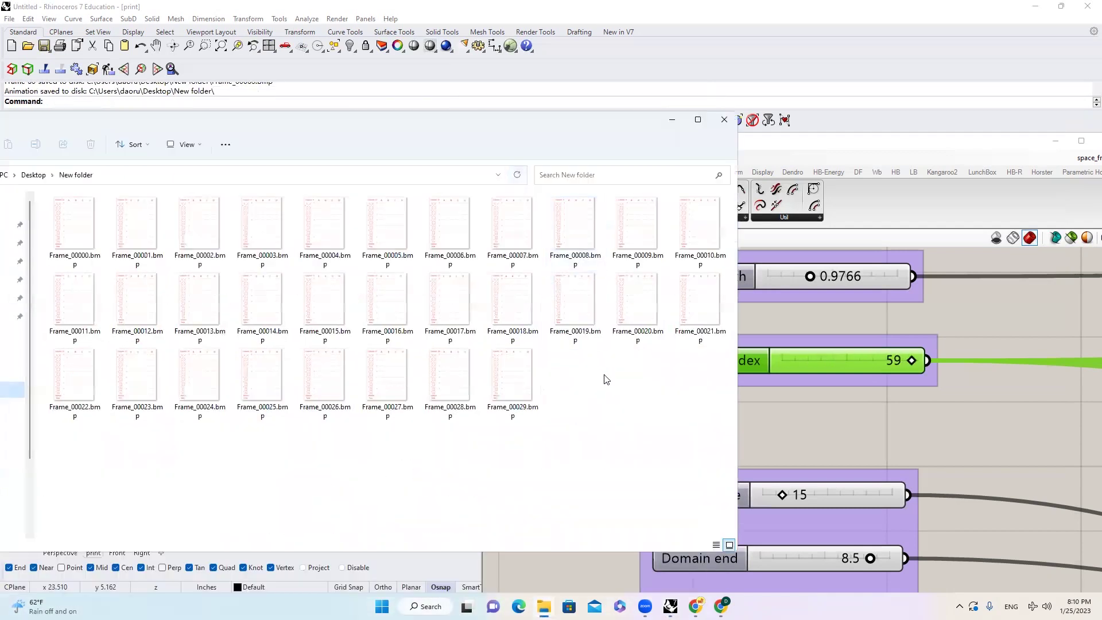
left_click(600, 384)
Open Frame_00000.bmp in the image viewer, page forward through the column cutting sheets up to Frame_00040.bmp, and close the viewer.
left_click(89, 233)
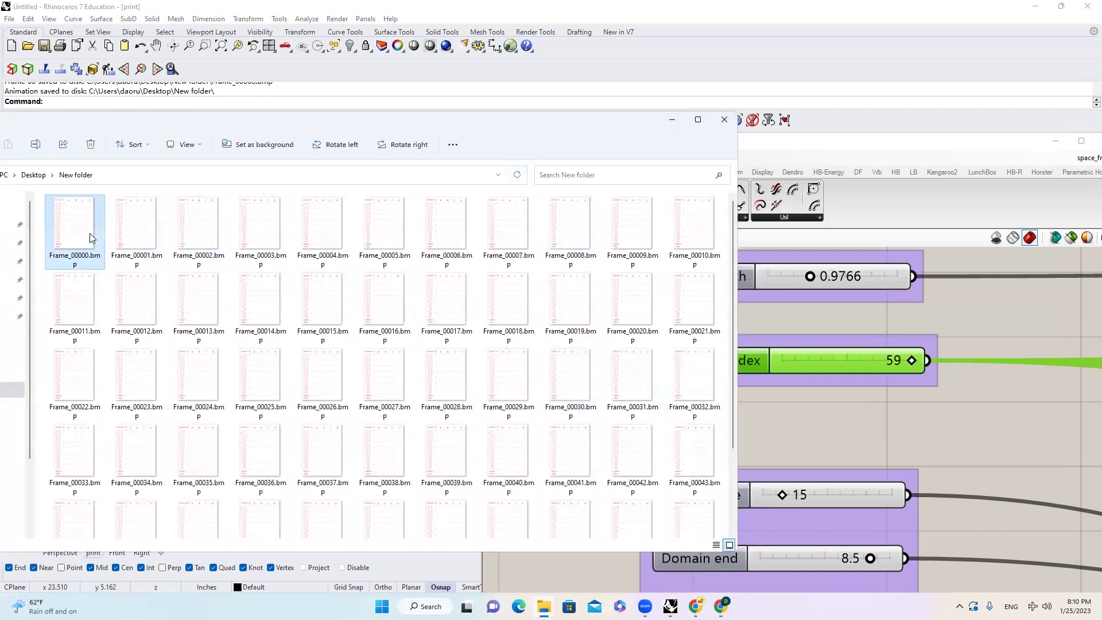
double_click(90, 233)
key("Right")
key("Right")
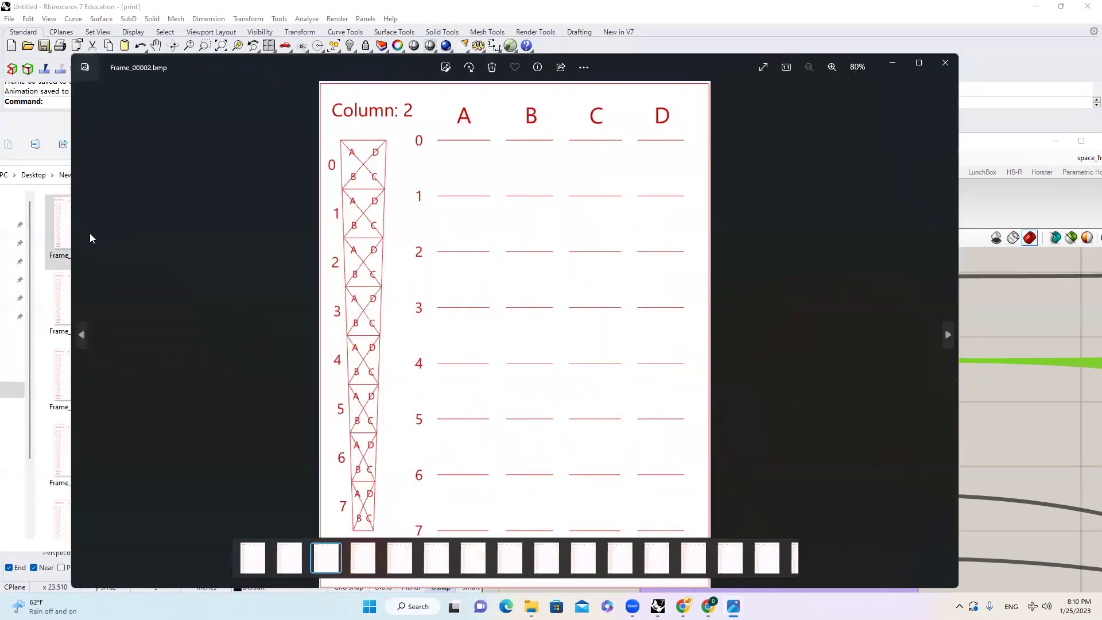
key("Right")
key("Right")
key("Right")
key("Right")
key("Right")
key("Right")
key("Right")
key("Right")
key("Right")
key("Right")
key("Right")
key("Right")
key("Right")
key("Right")
key("Right")
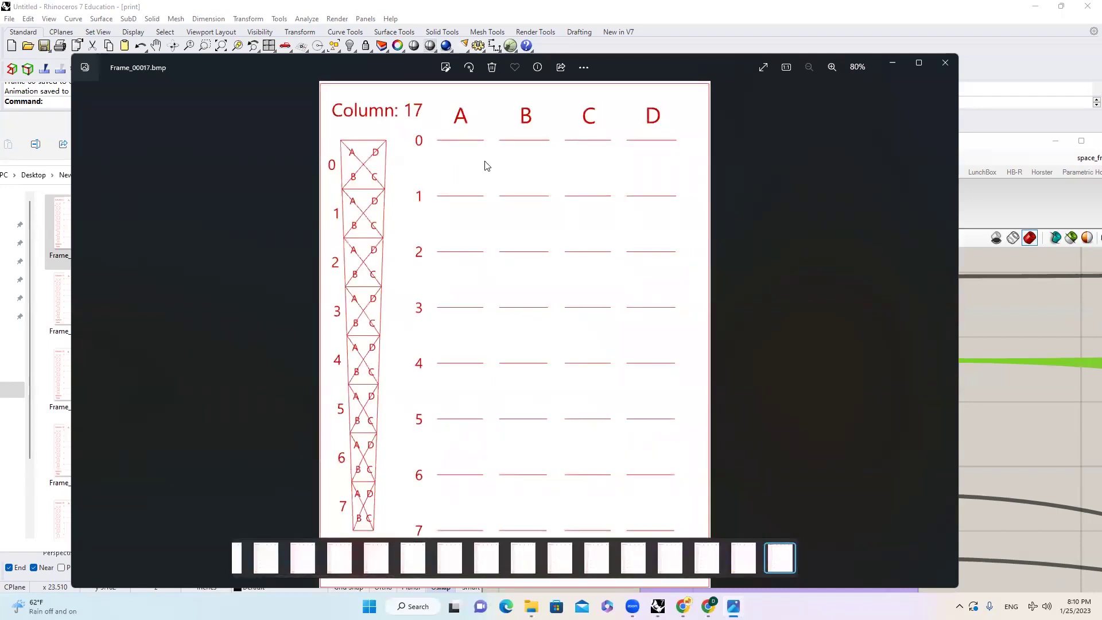
key("Right")
key("Right")
key("Right")
key("Right")
key("Right")
key("Right")
key("Right")
key("Right")
key("Right")
key("Right")
key("Right")
key("Right")
key("Right")
key("Right")
key("Right")
key("Right")
key("Right")
key("Right")
key("Right")
key("Right")
key("Right")
key("Right")
key("Right")
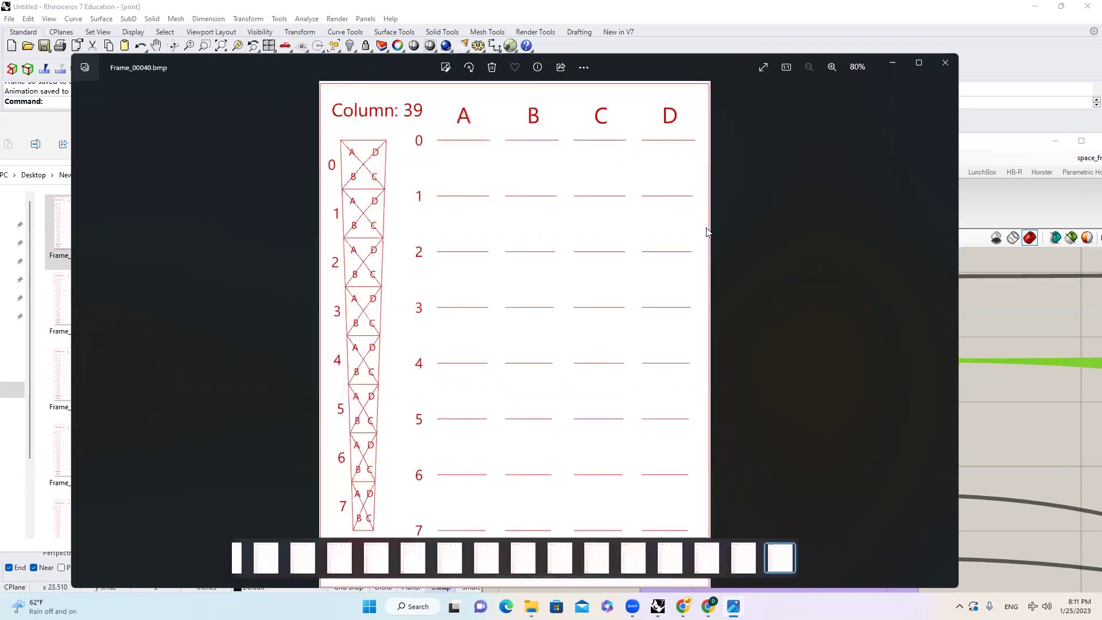
left_click(944, 64)
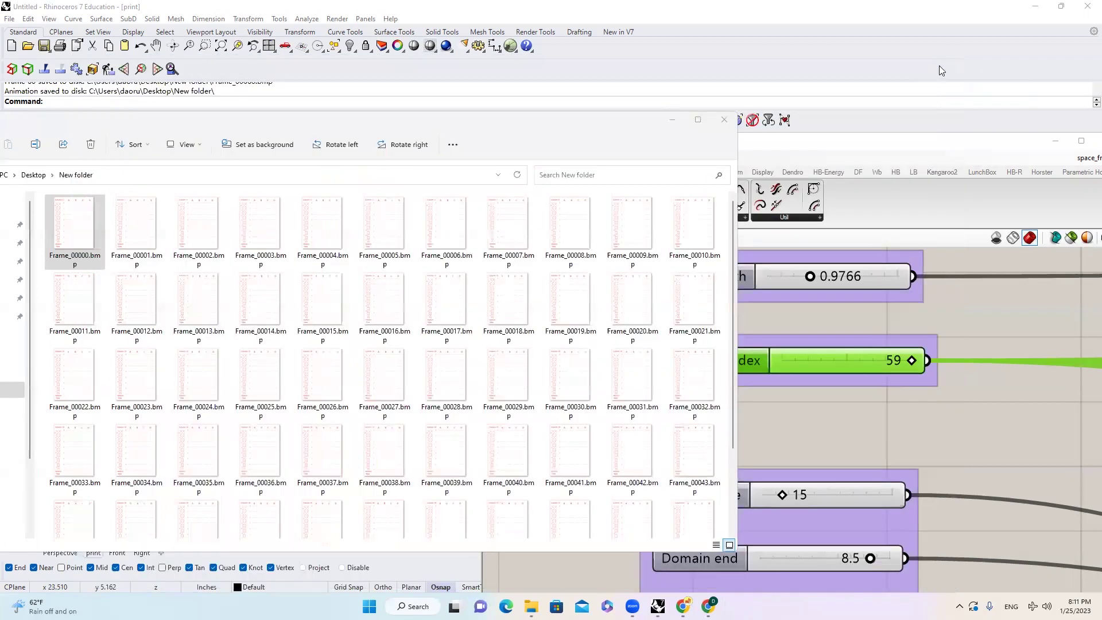